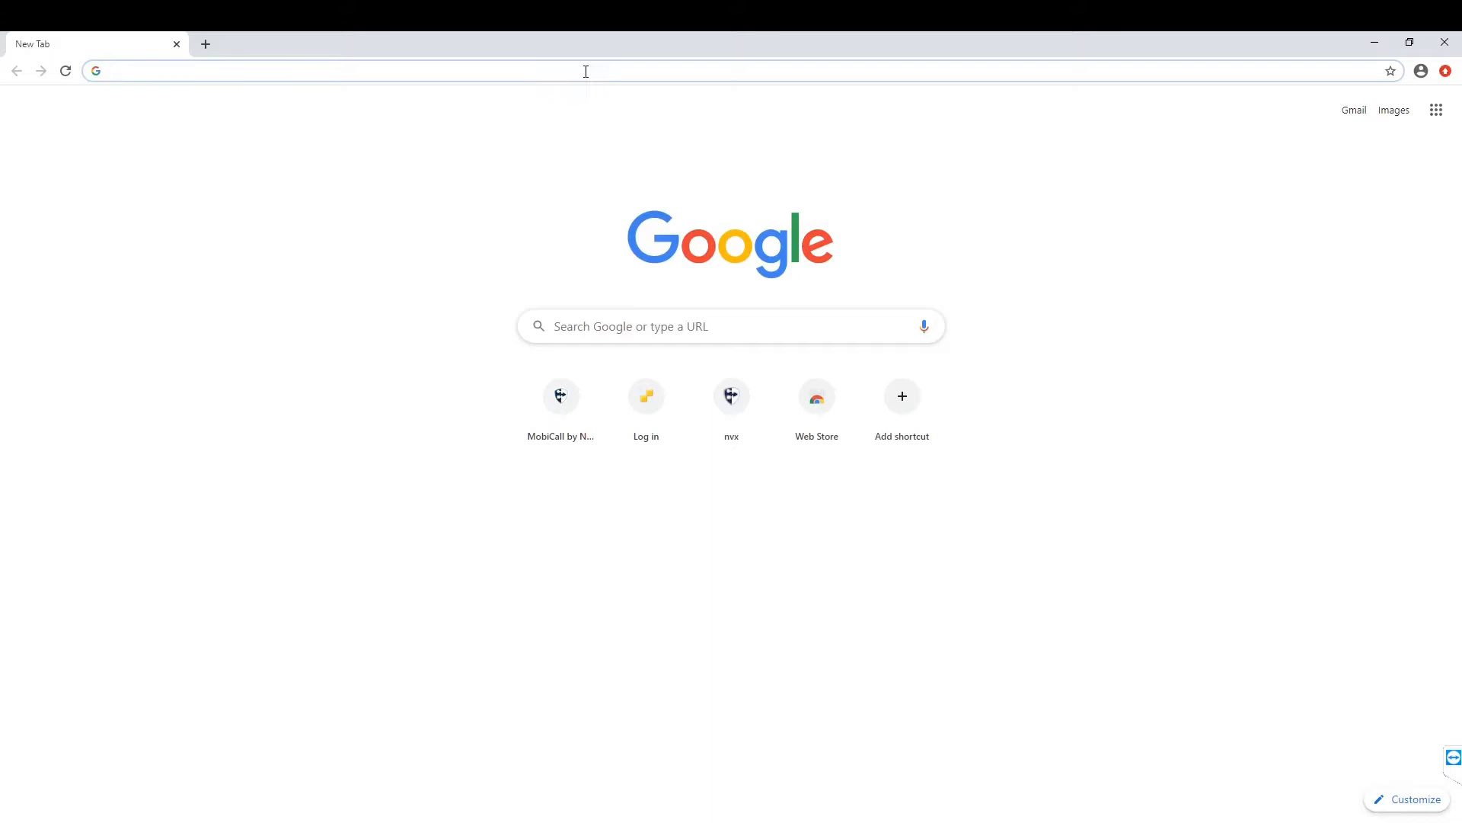
Step: Open localhost and sign in as admin with the saved username and its password
type("local")
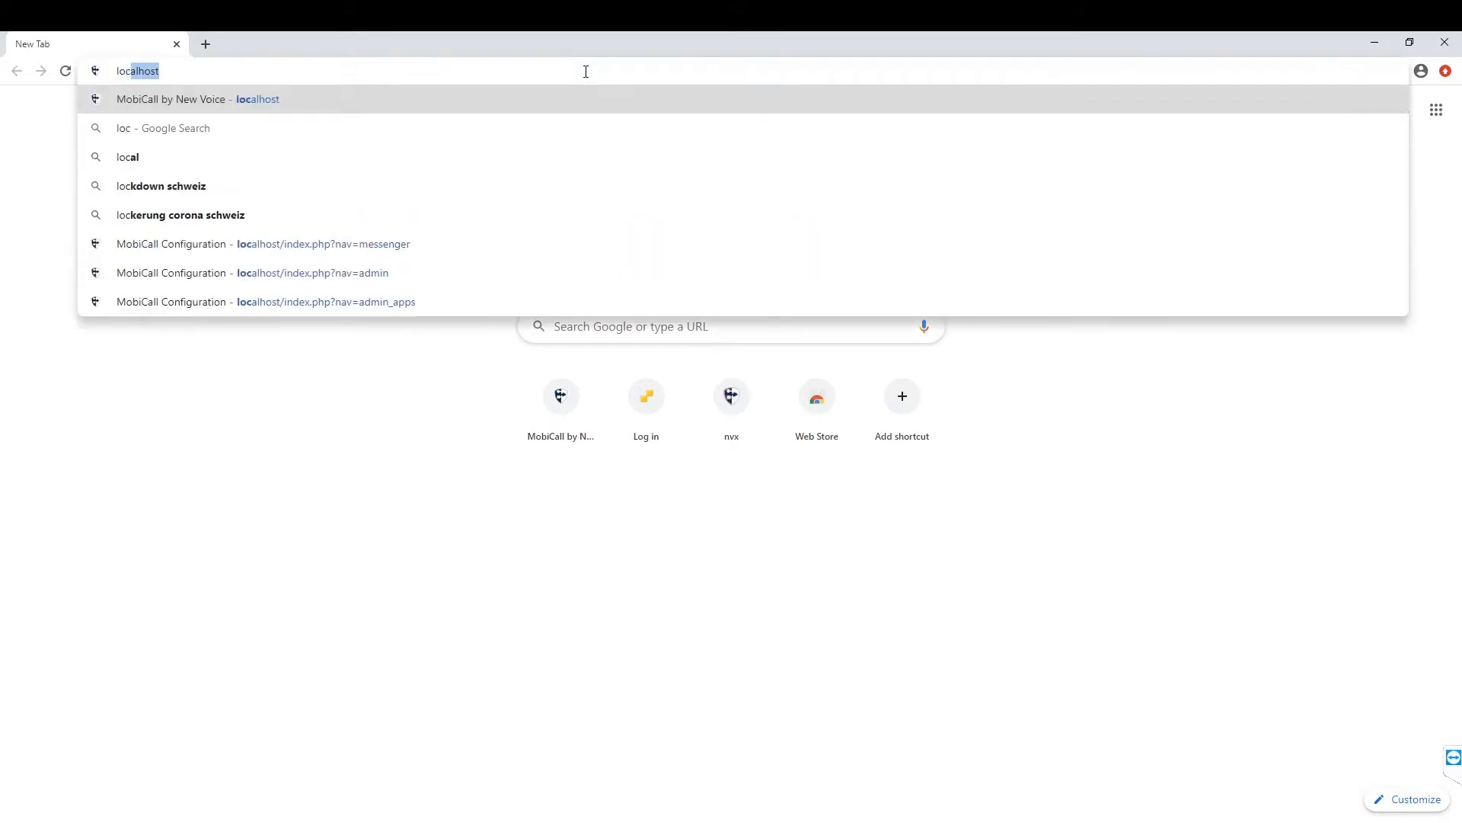
type("host")
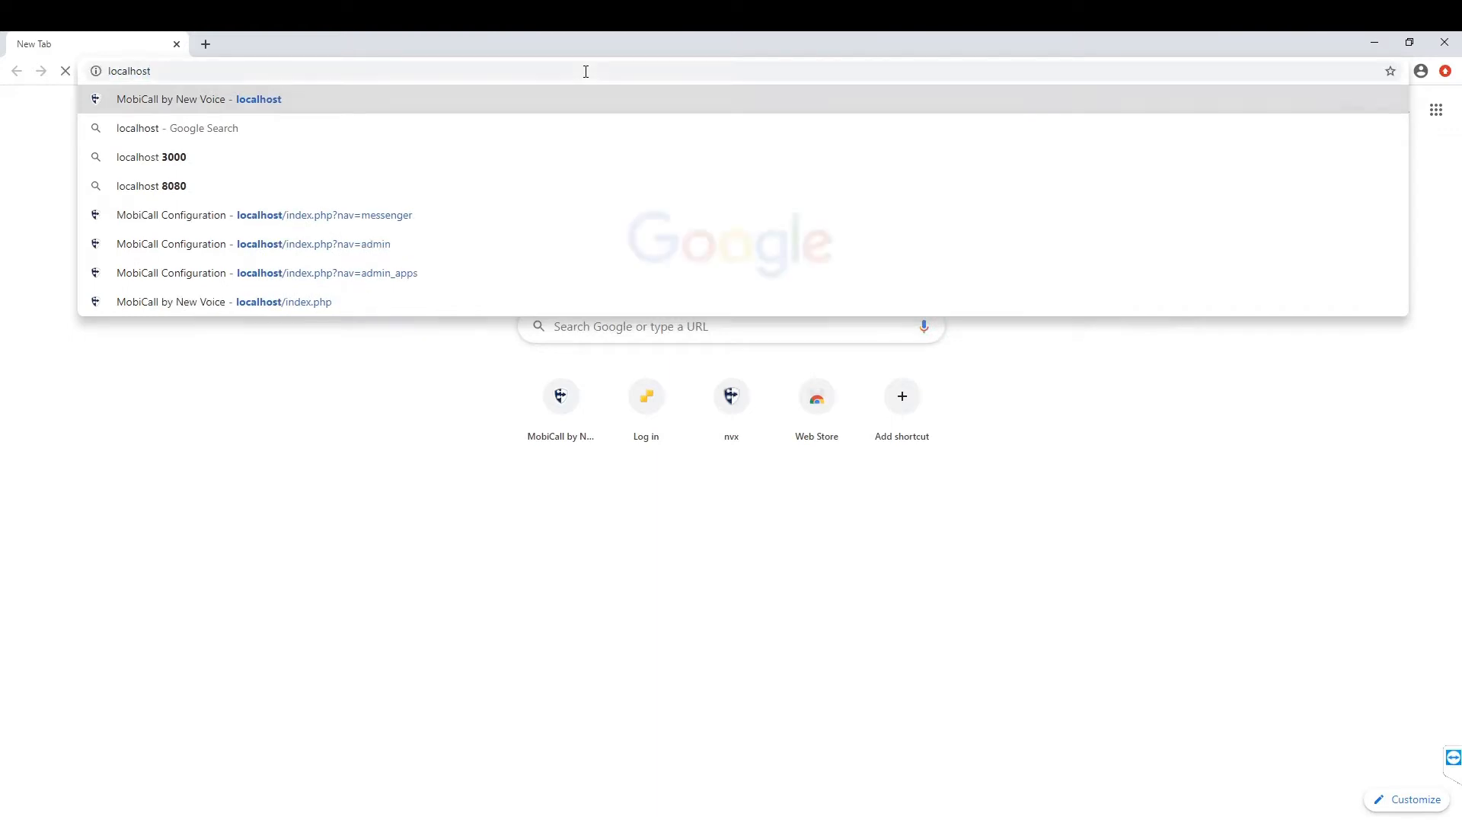
key("Return")
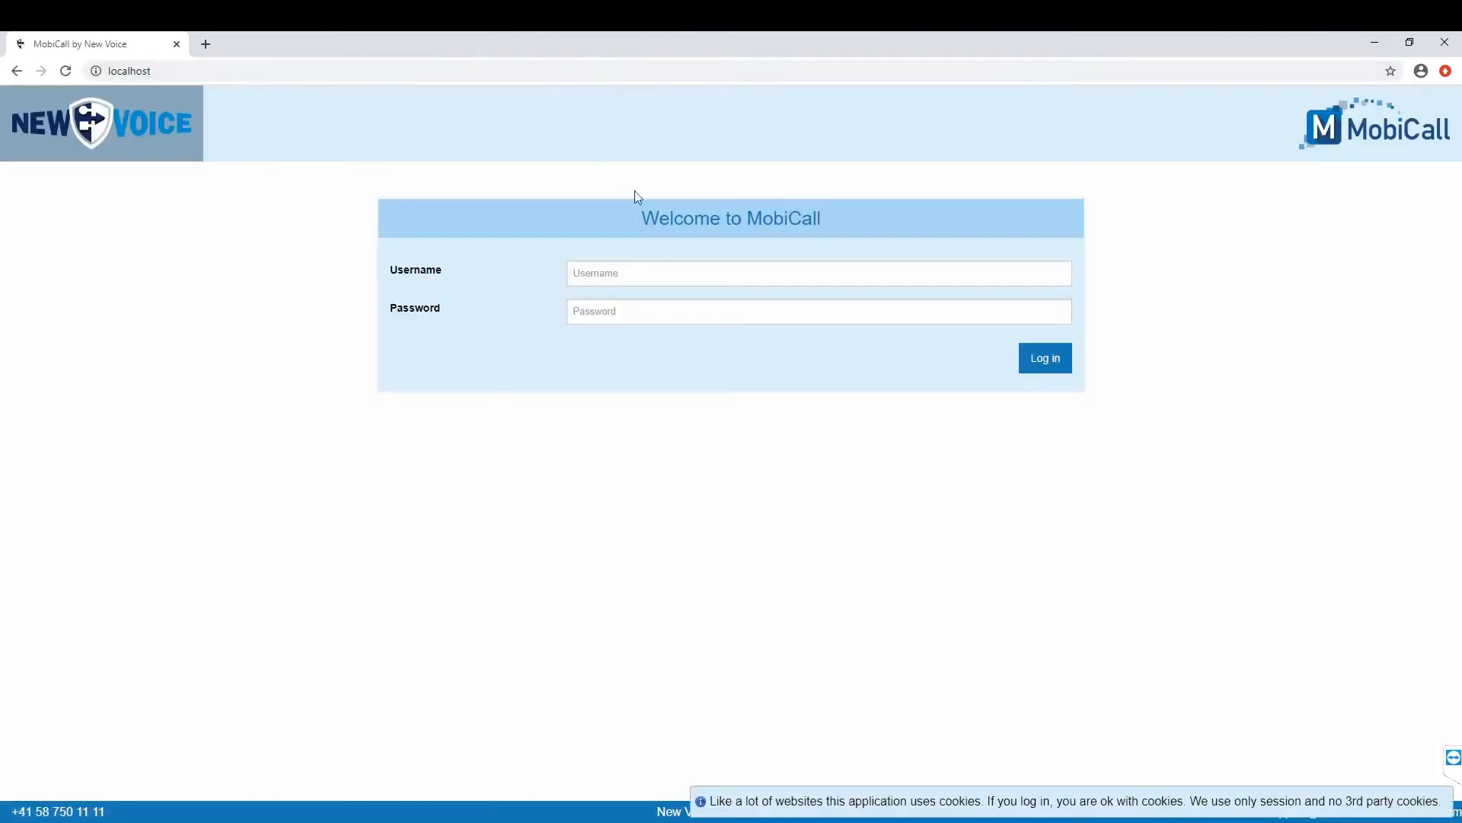
left_click(707, 275)
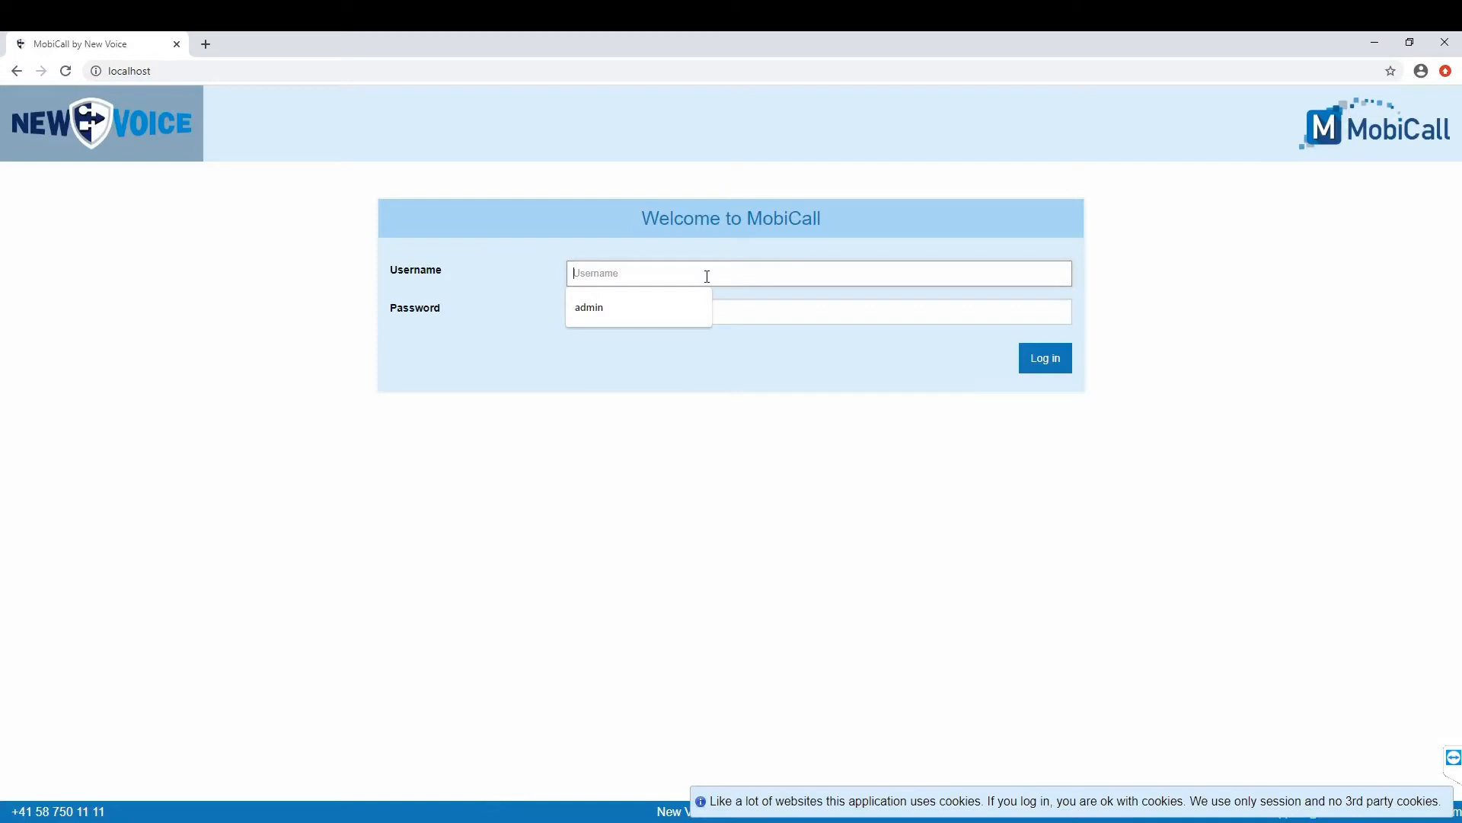
left_click(660, 298)
left_click(654, 303)
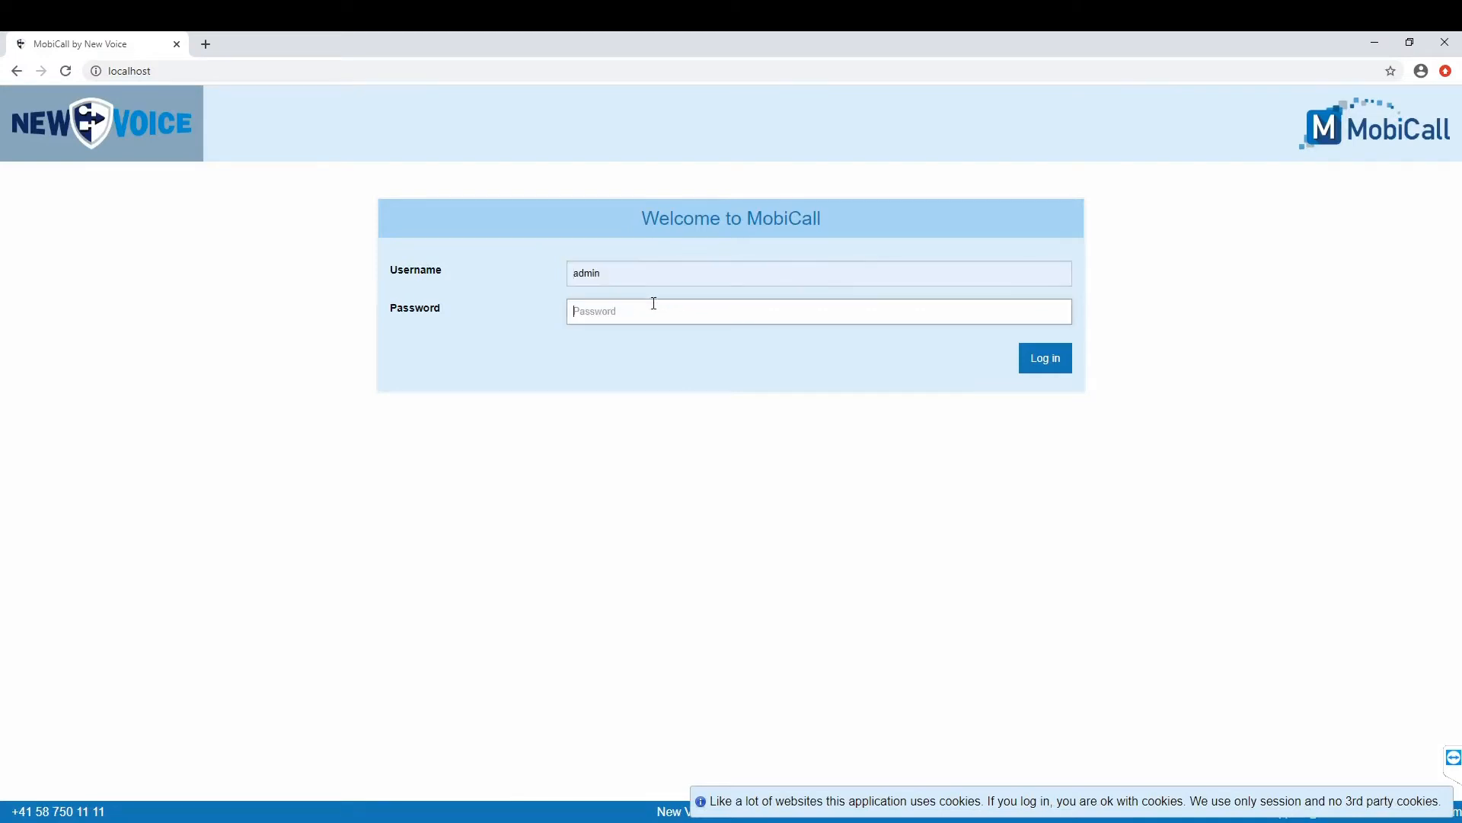
type("1234")
left_click(1049, 359)
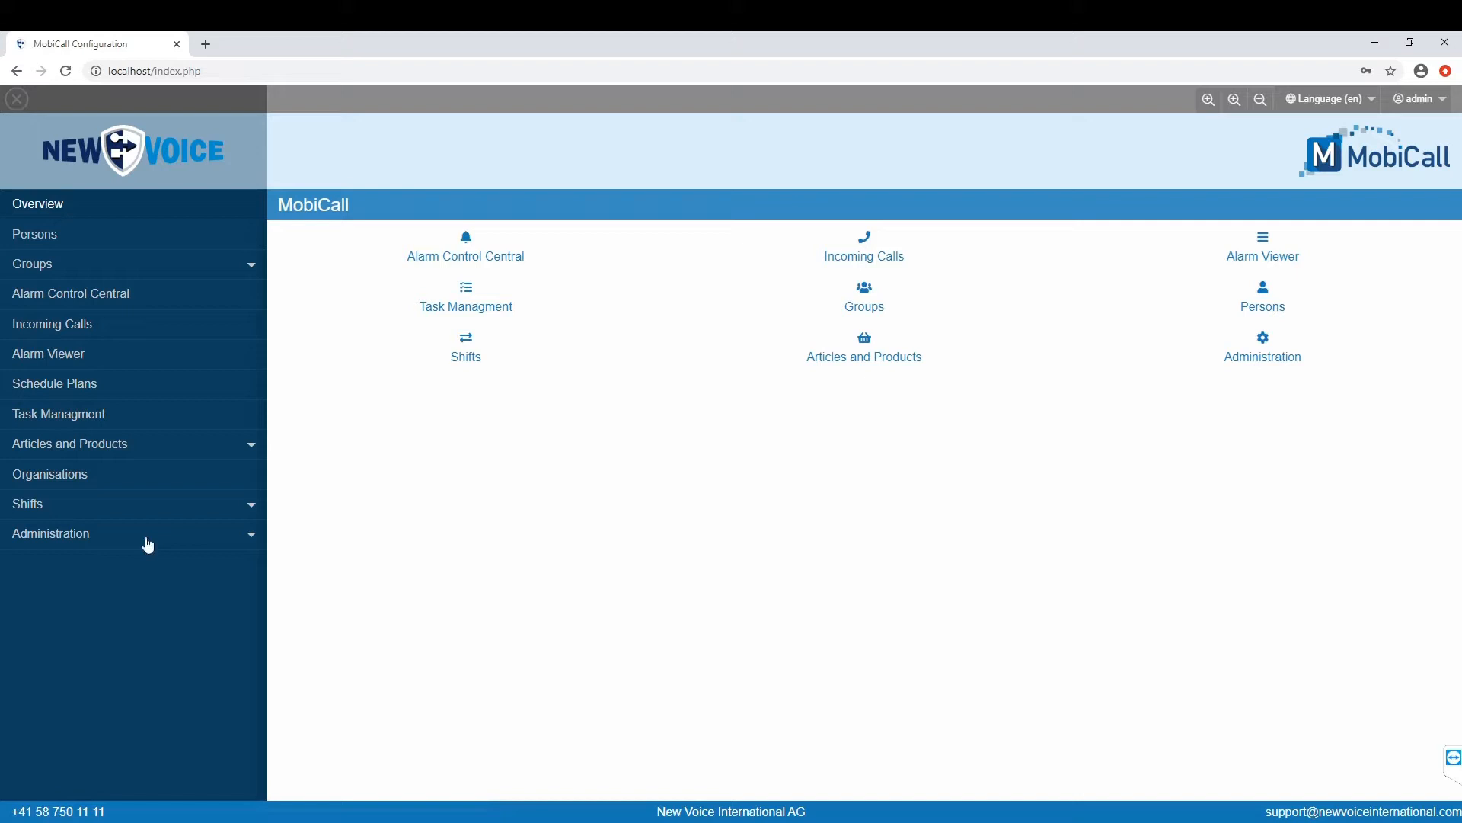
Step: Save the Administrator Profile configuration in Administrate Apps, then open Messenger from the overview
left_click(73, 542)
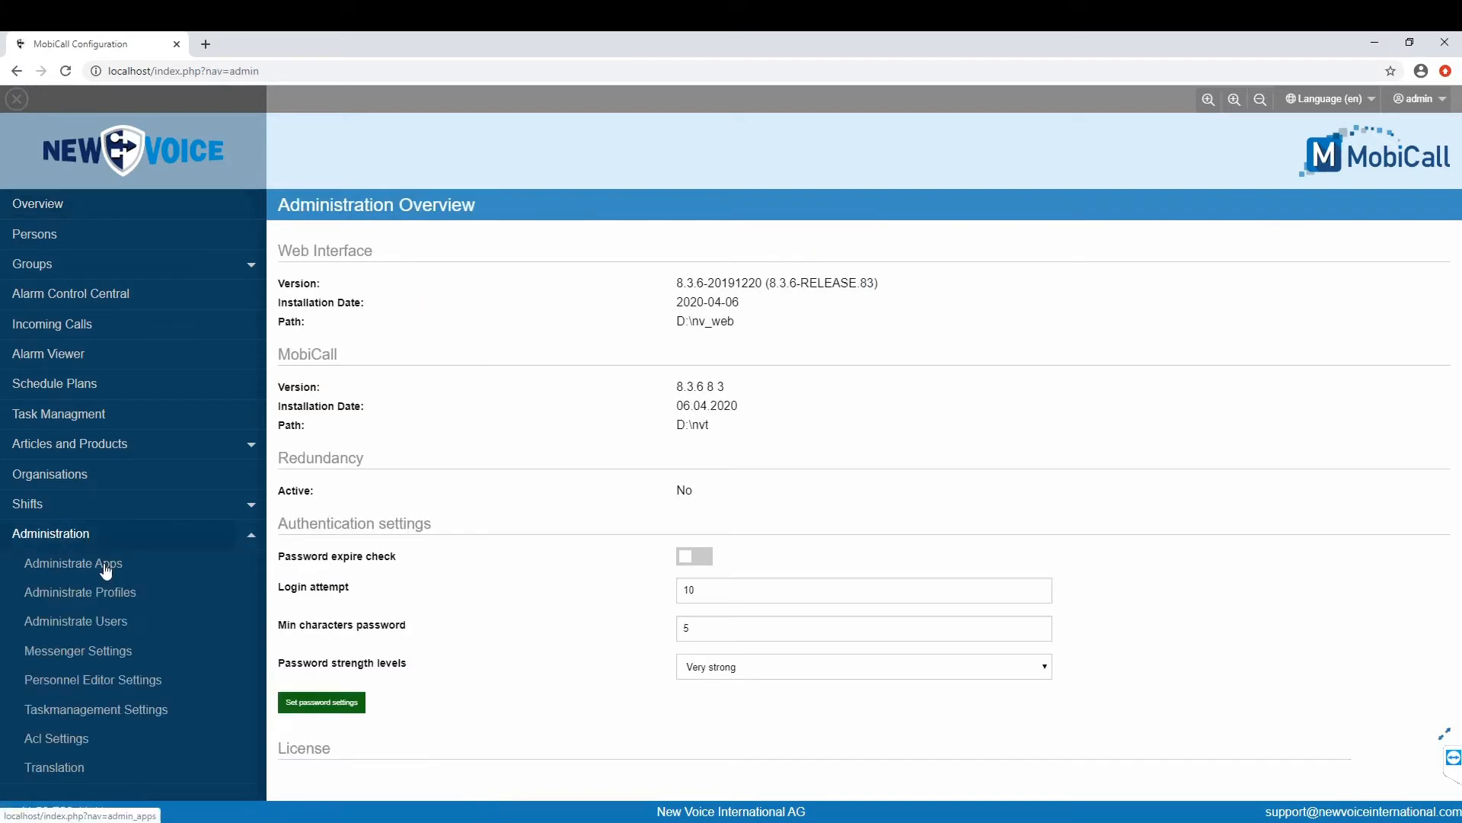
left_click(106, 569)
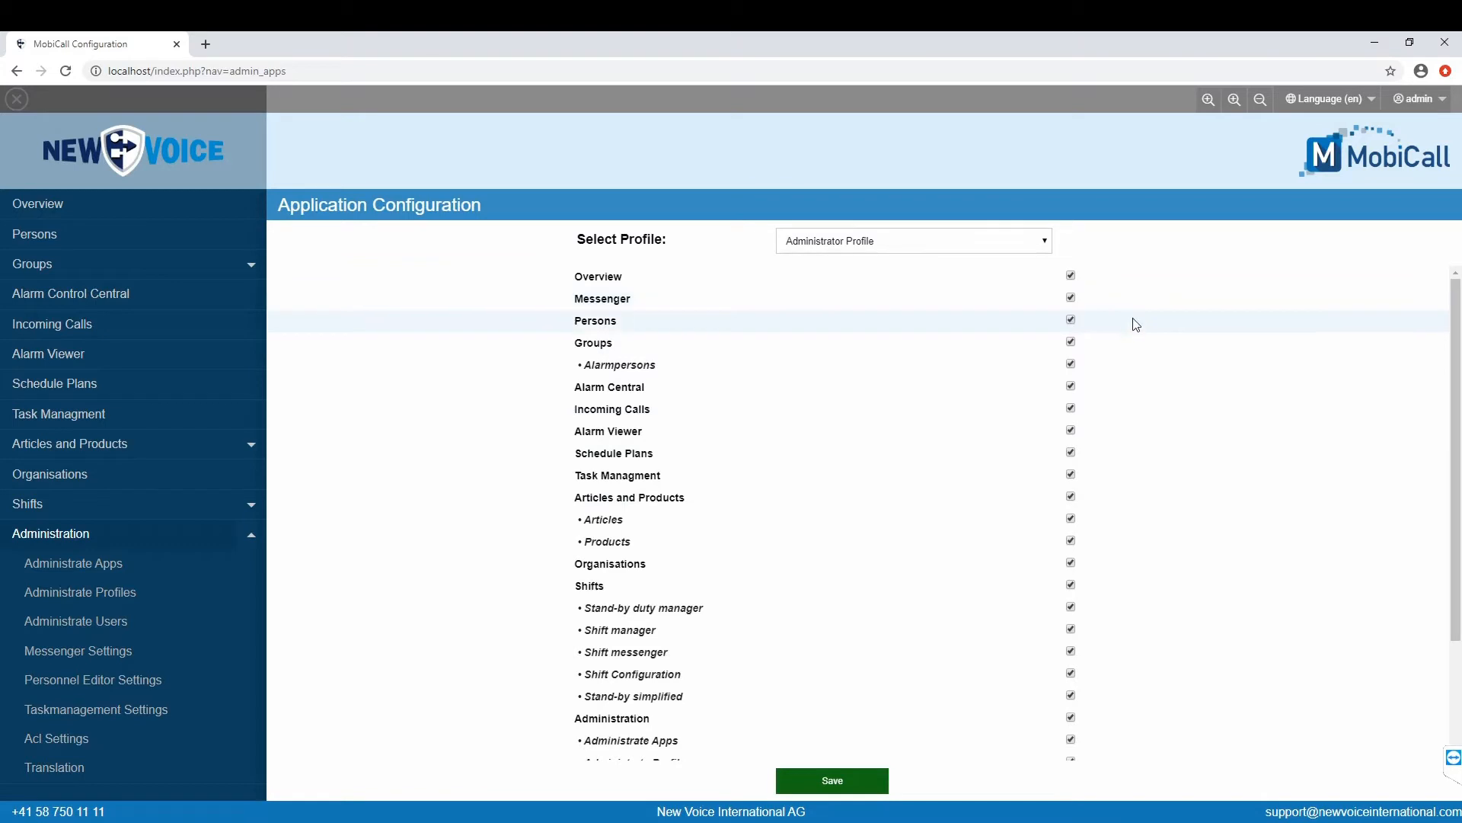
left_click(850, 791)
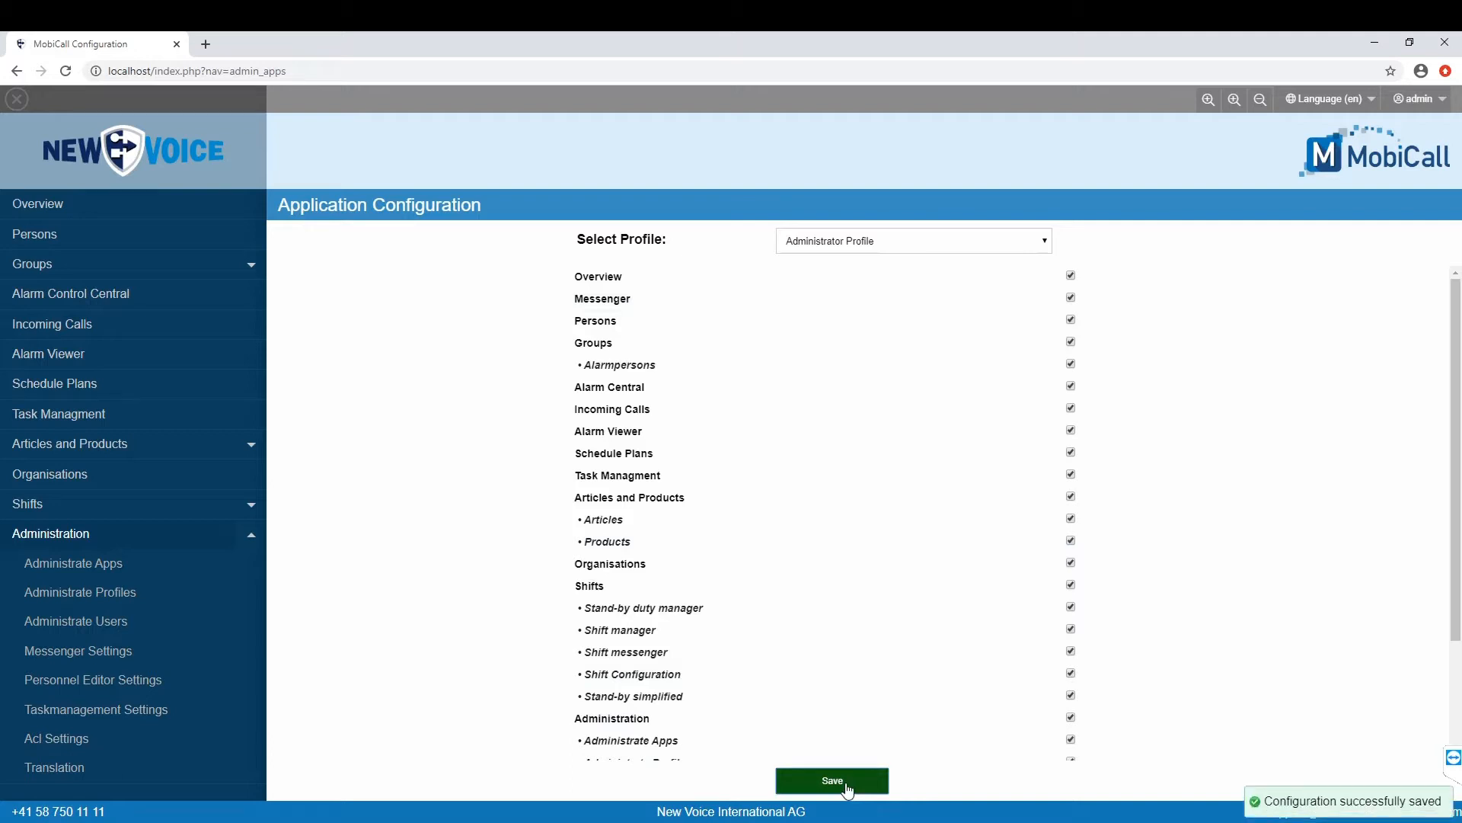
left_click(128, 214)
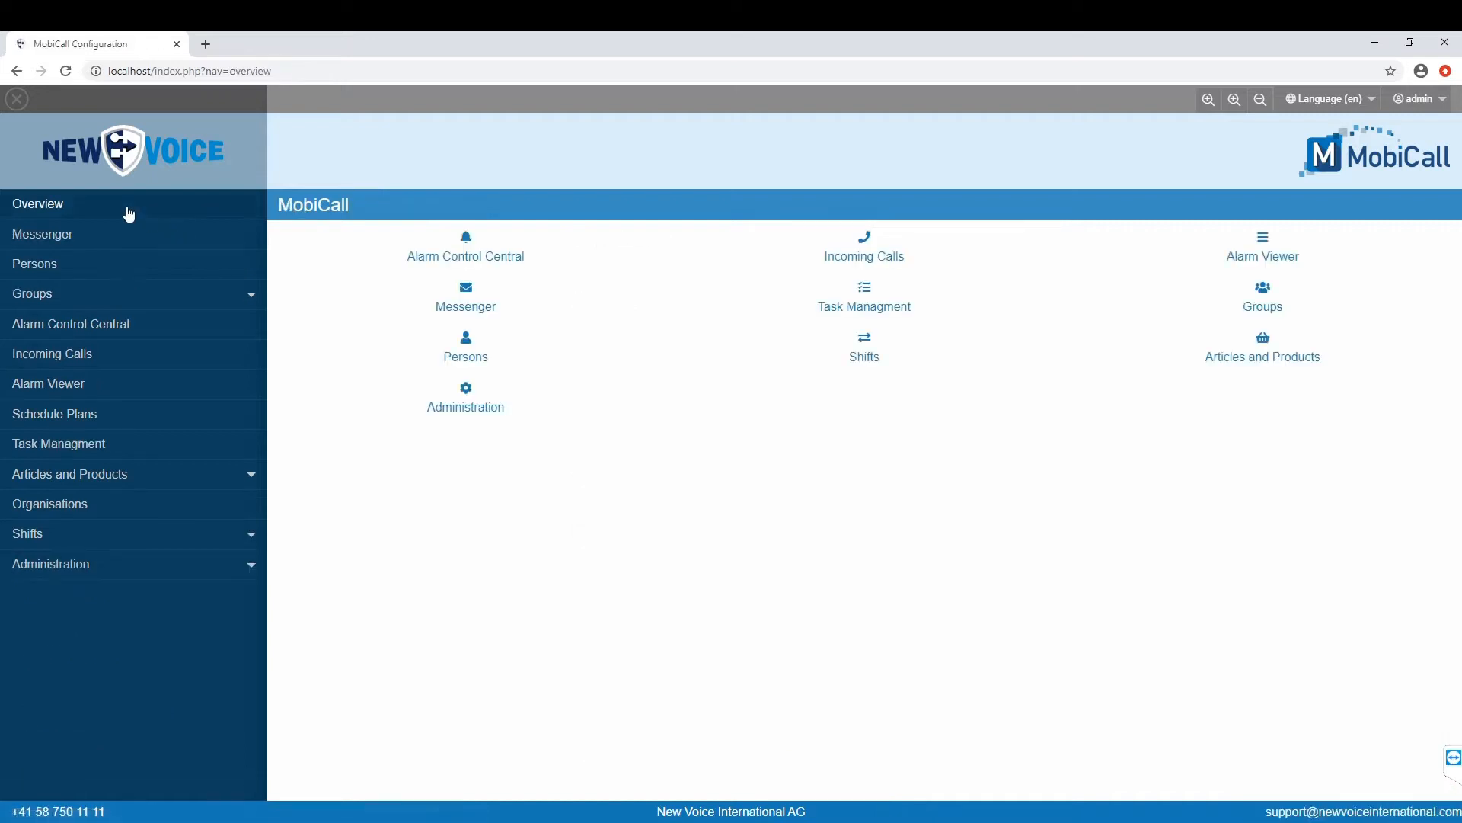
left_click(481, 312)
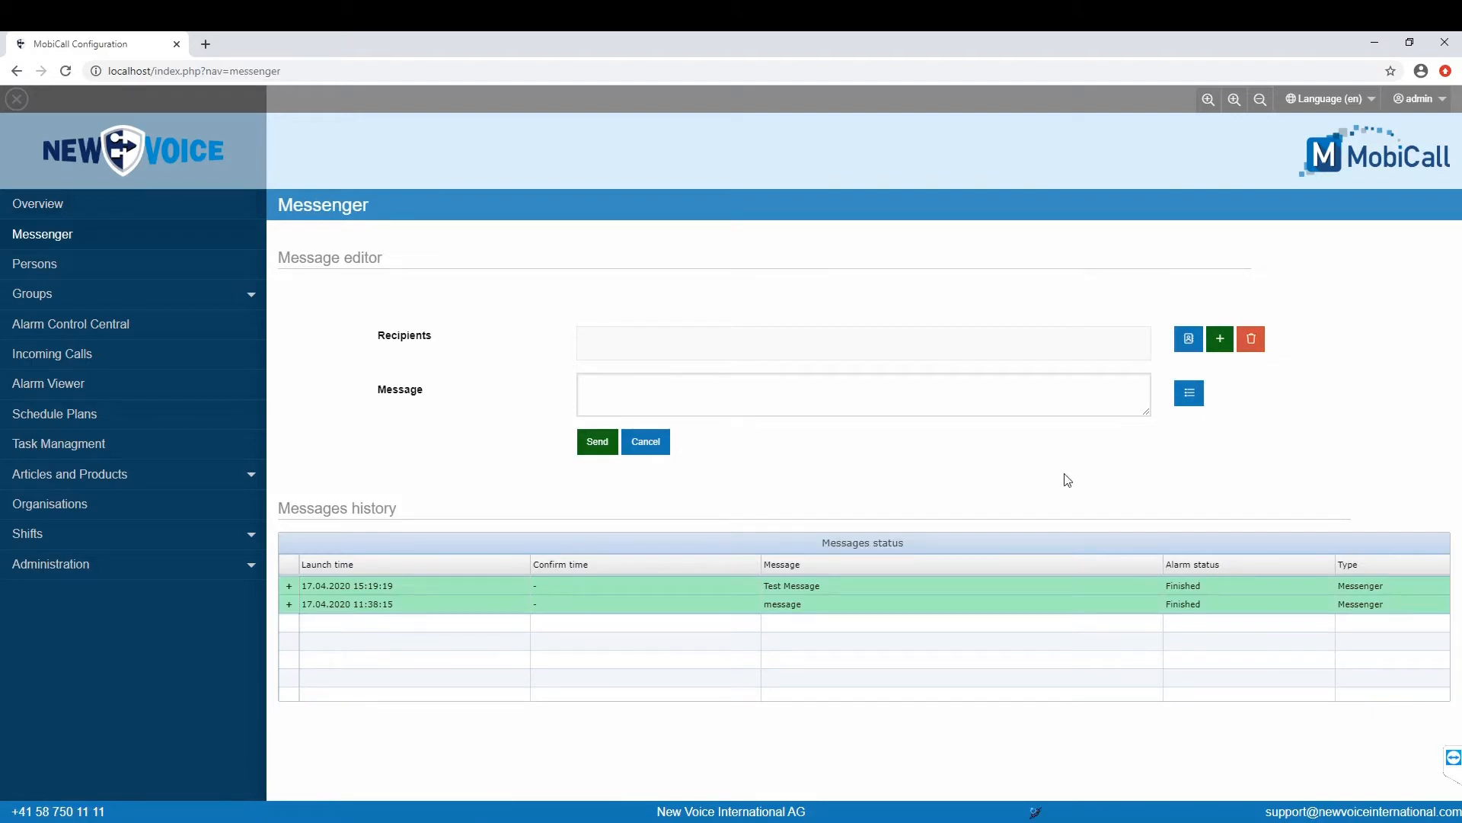
Step: Add a temporary recipient of type DCT, entering the person's name and phone number
left_click(1221, 340)
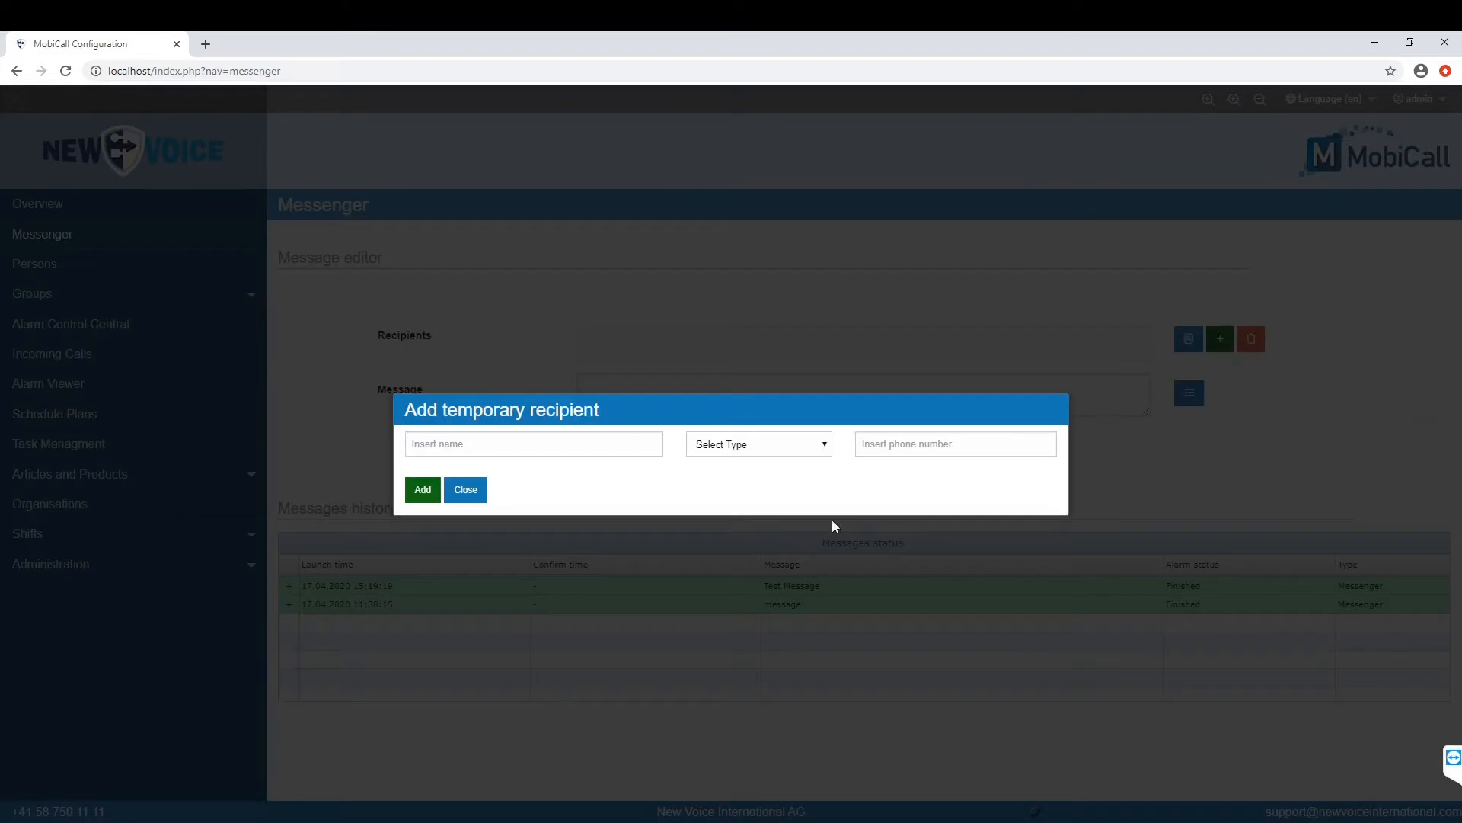
left_click(574, 445)
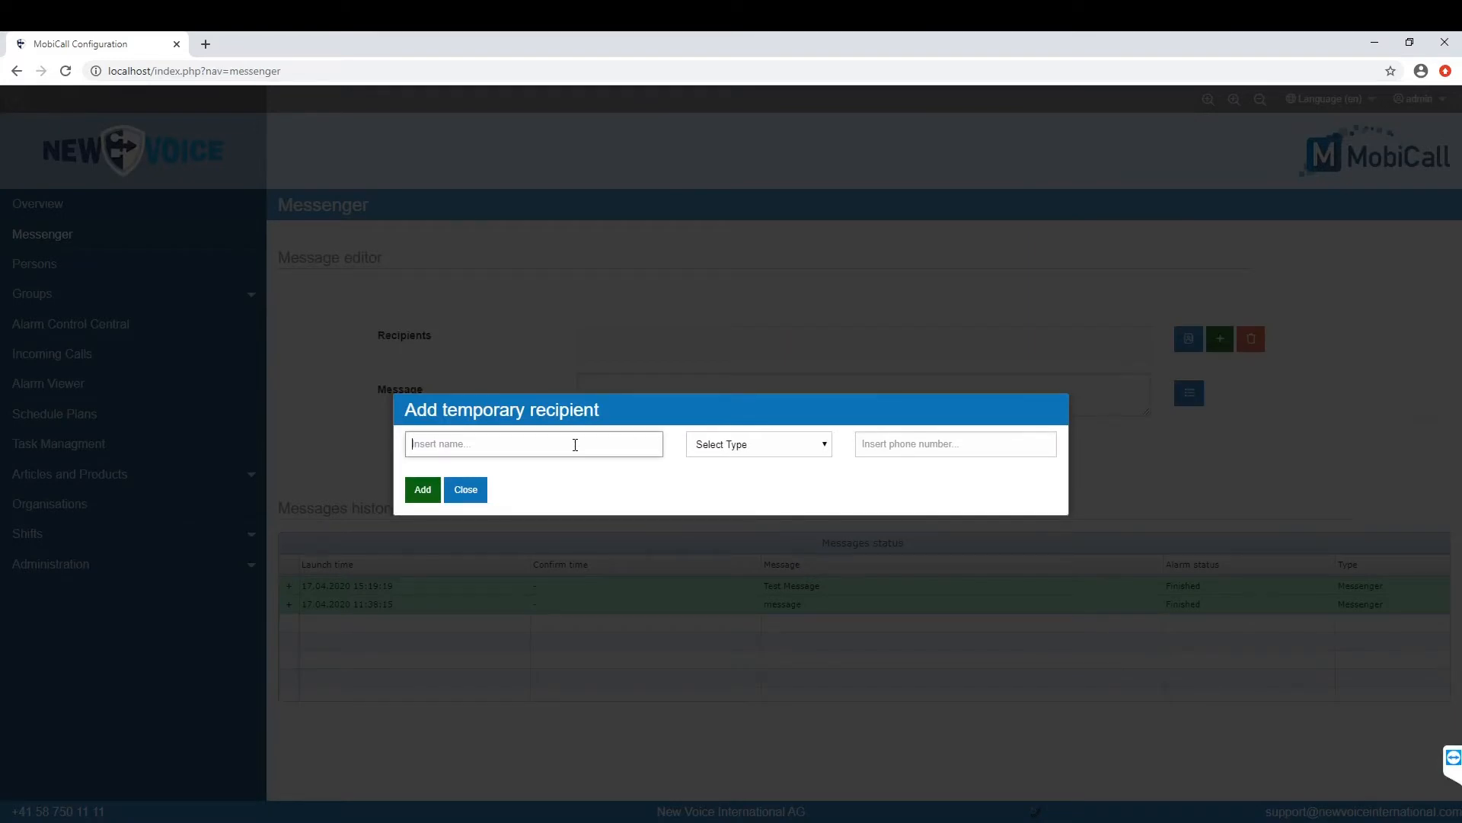
type("John")
left_click(769, 445)
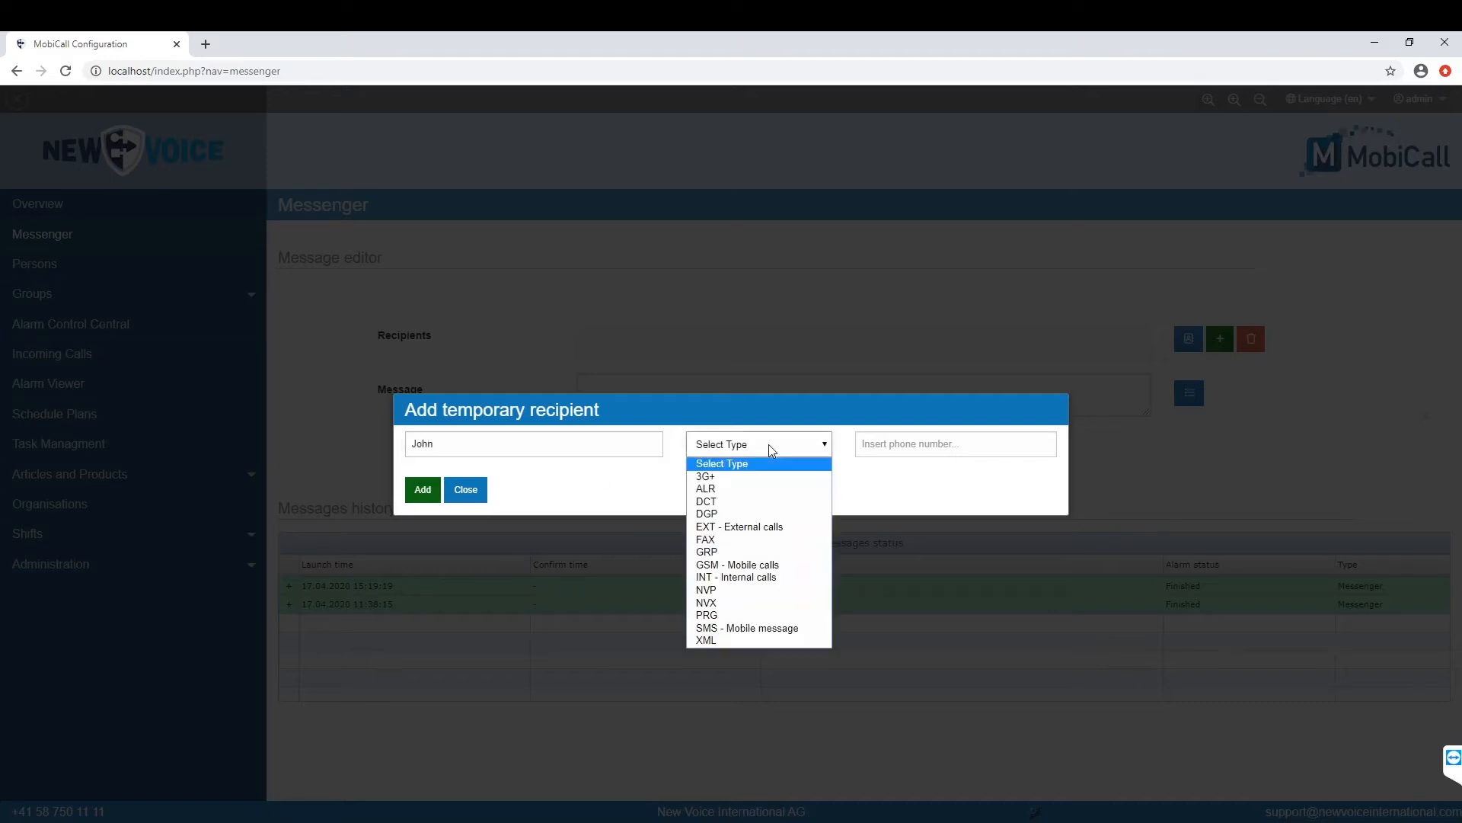
left_click(743, 502)
left_click(867, 450)
type("5454")
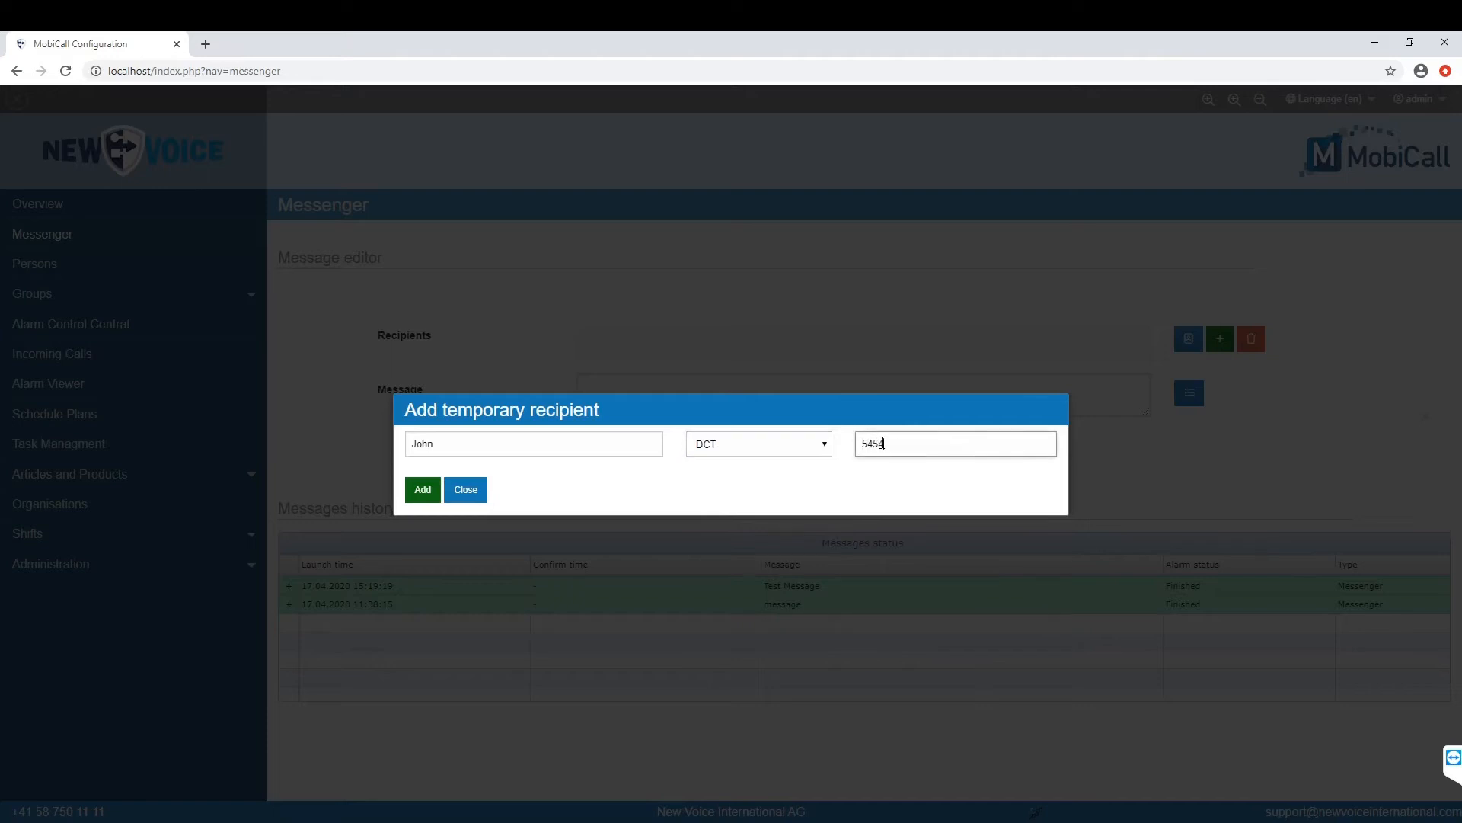
left_click(423, 490)
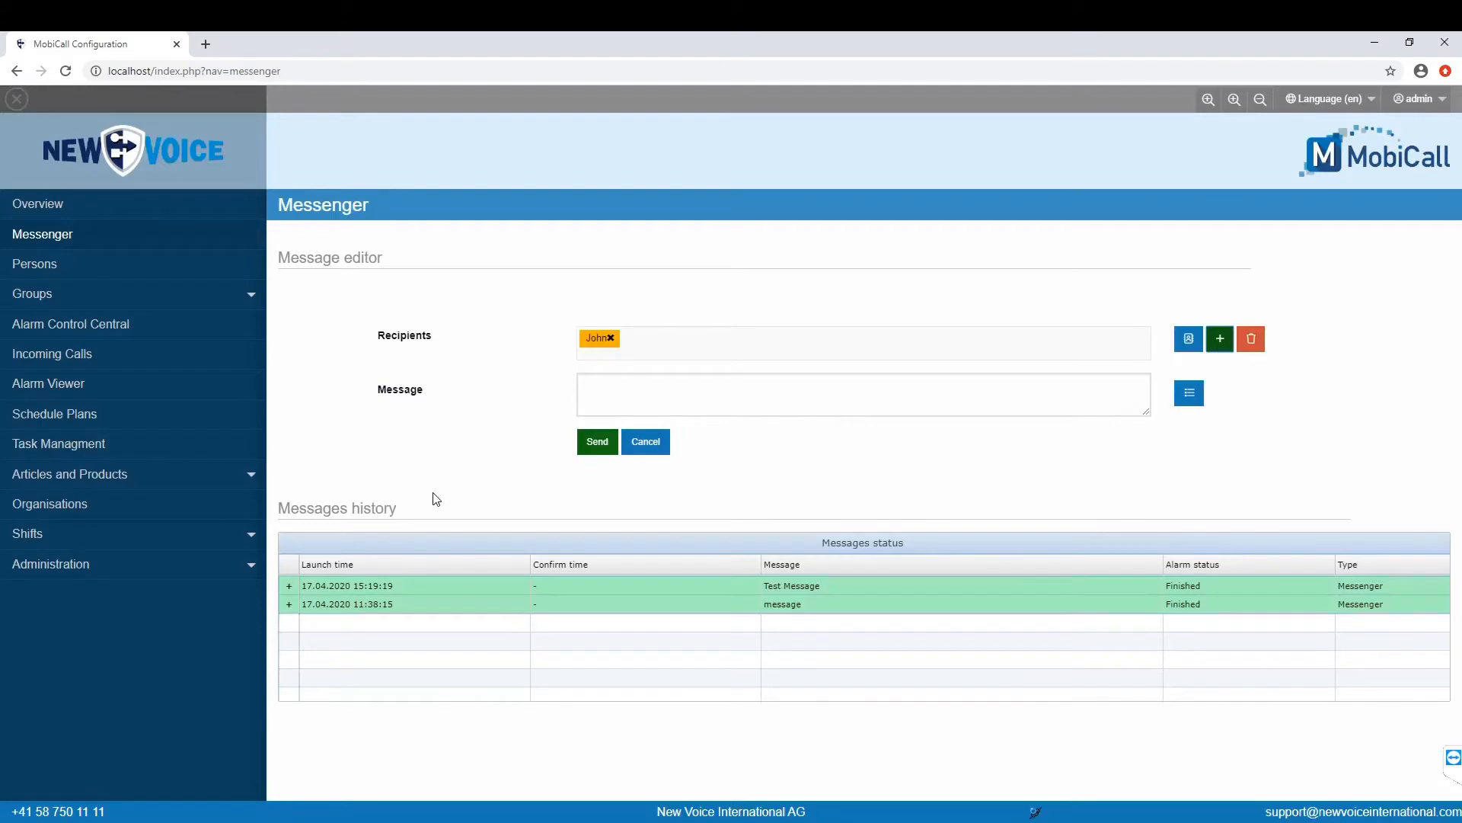
Step: Send 'Need assistance' to the temporary recipient and close the send confirmation
left_click(656, 394)
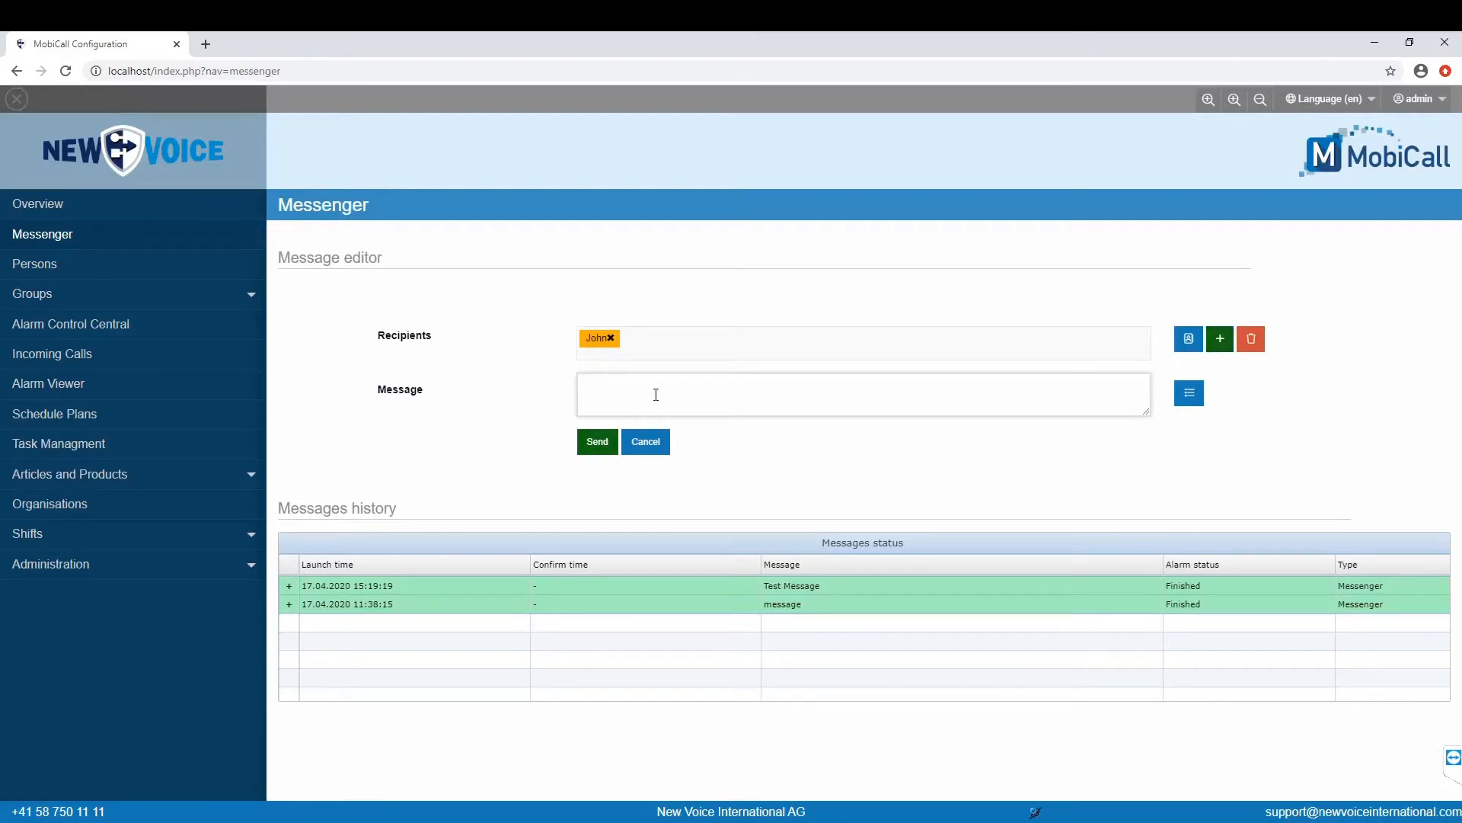
type("Need assistanvee")
key("BackSpace")
key("BackSpace")
left_click(597, 442)
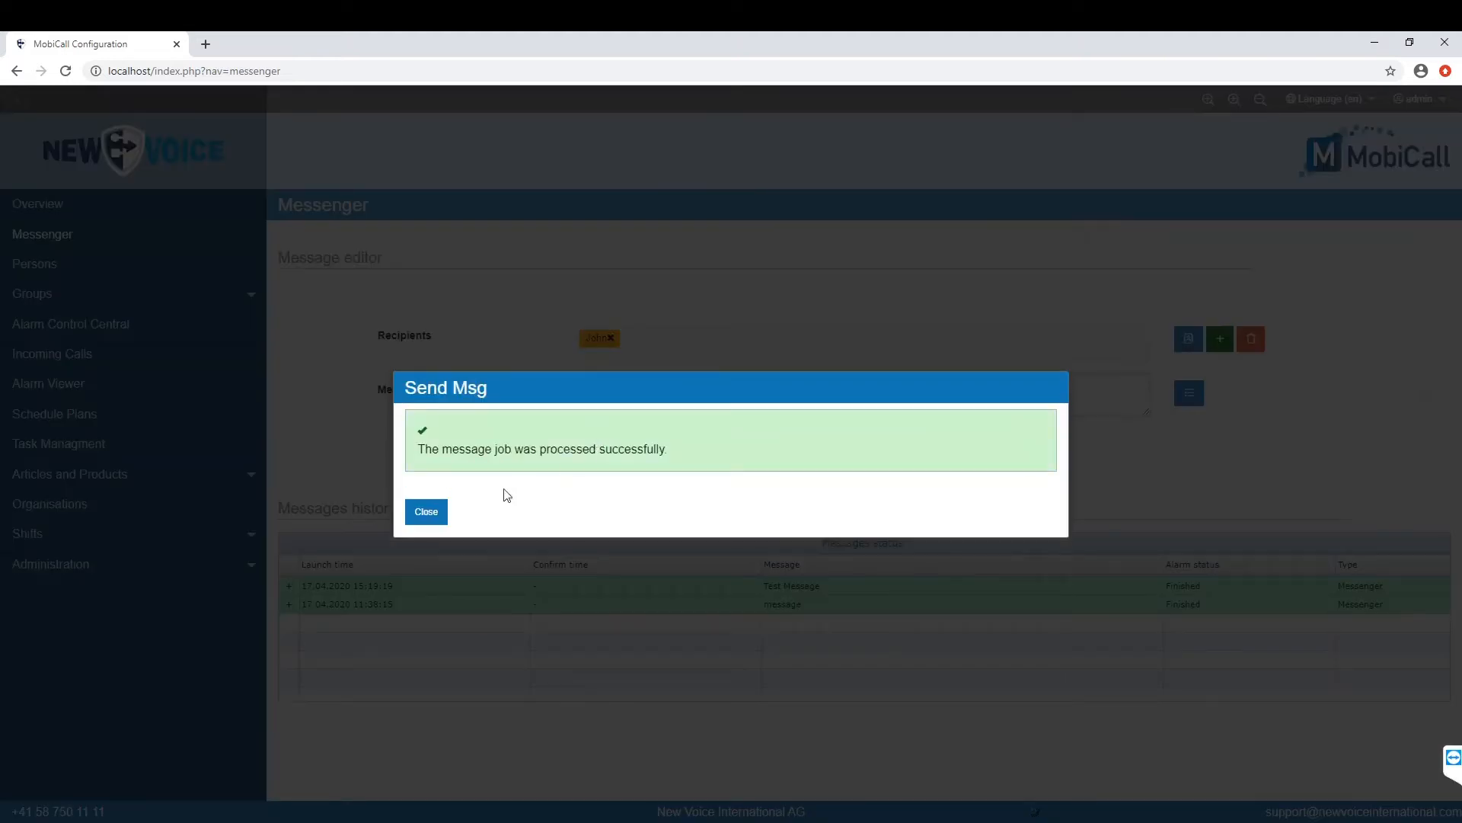
left_click(440, 510)
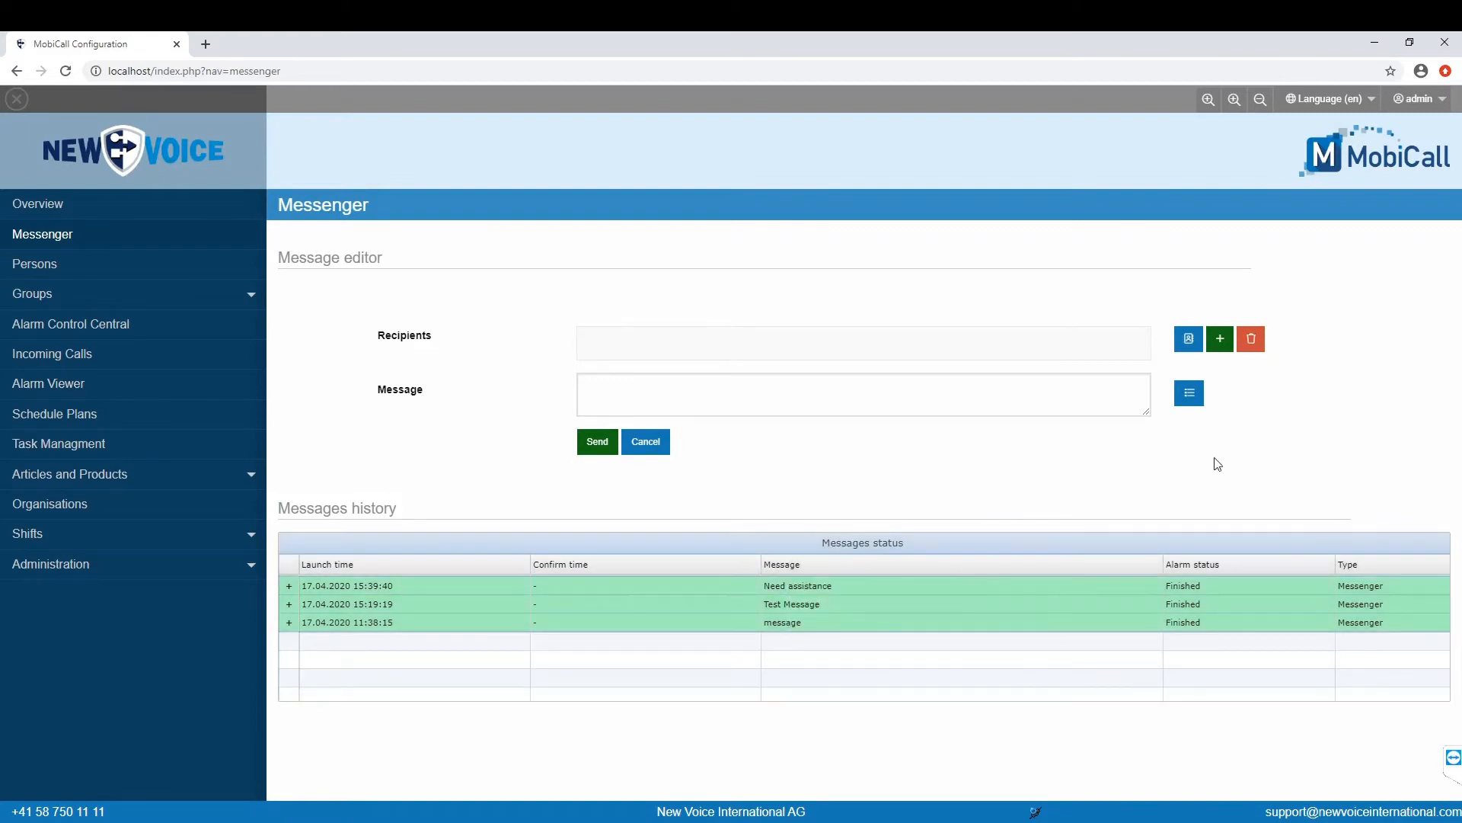
left_click(1190, 340)
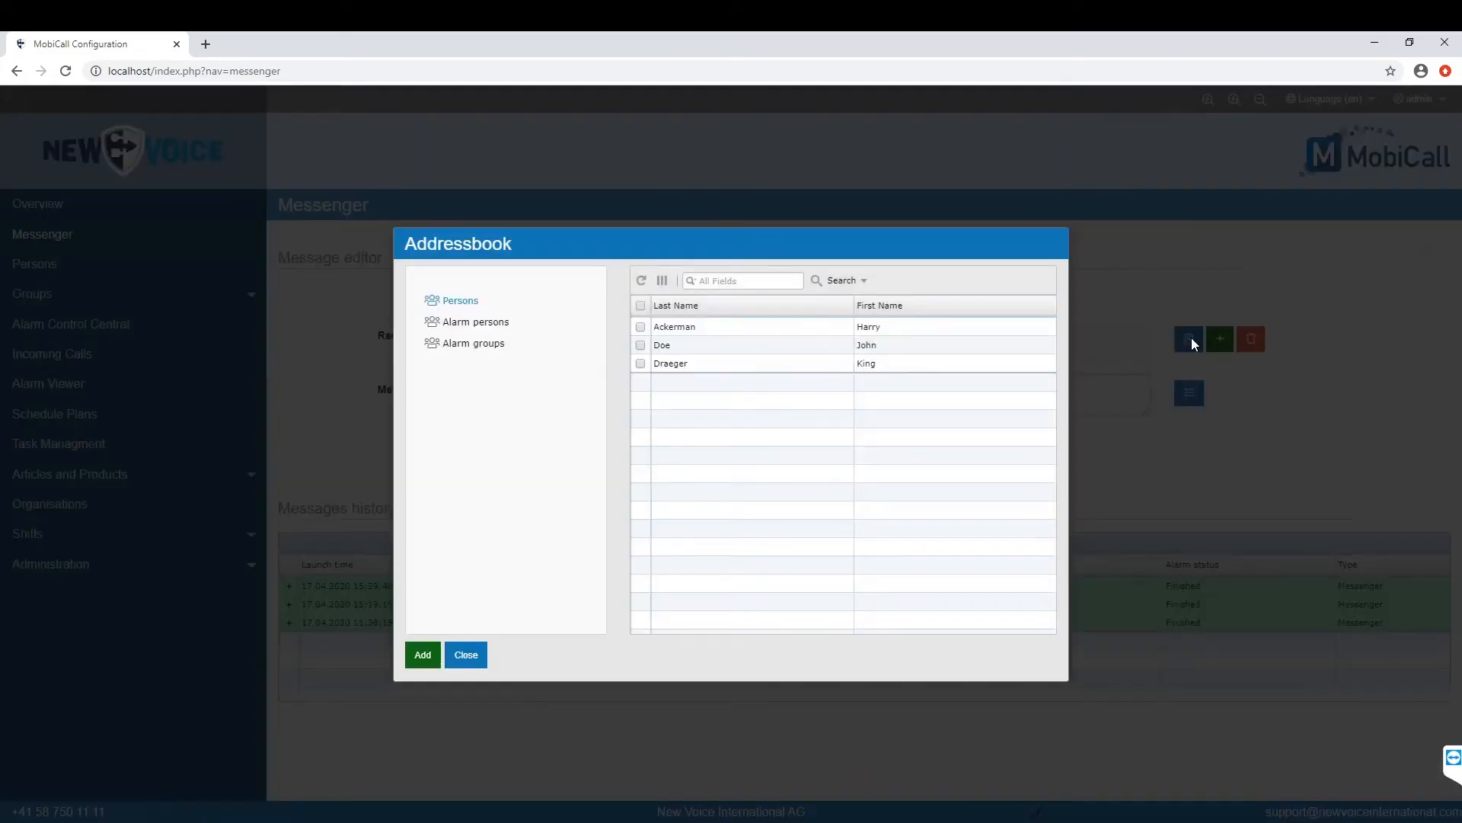
Step: Select the first and third address-book persons and assign them as recipients via EXT and DCT
left_click(639, 327)
left_click(641, 345)
left_click(640, 363)
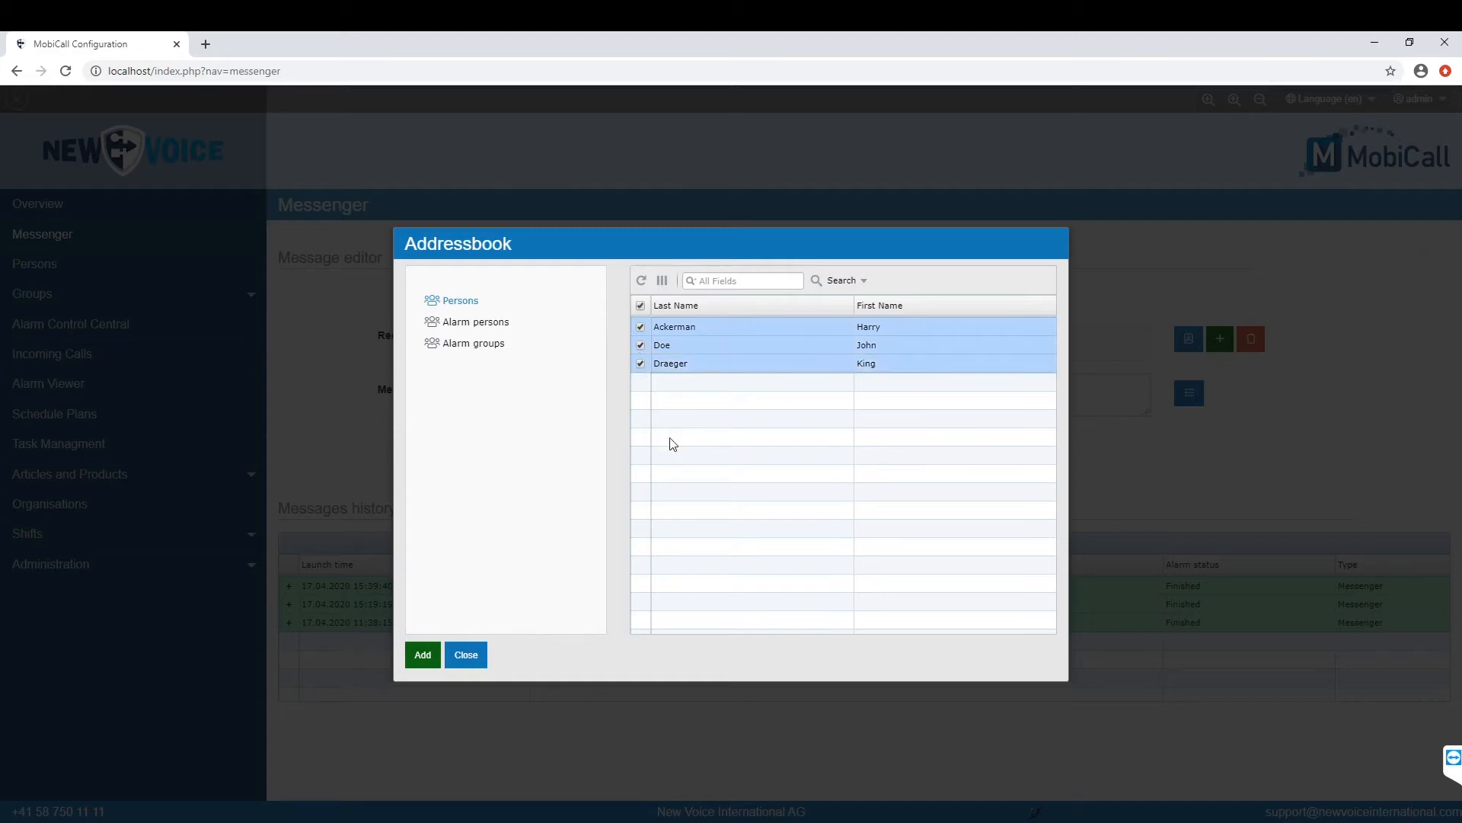
left_click(641, 345)
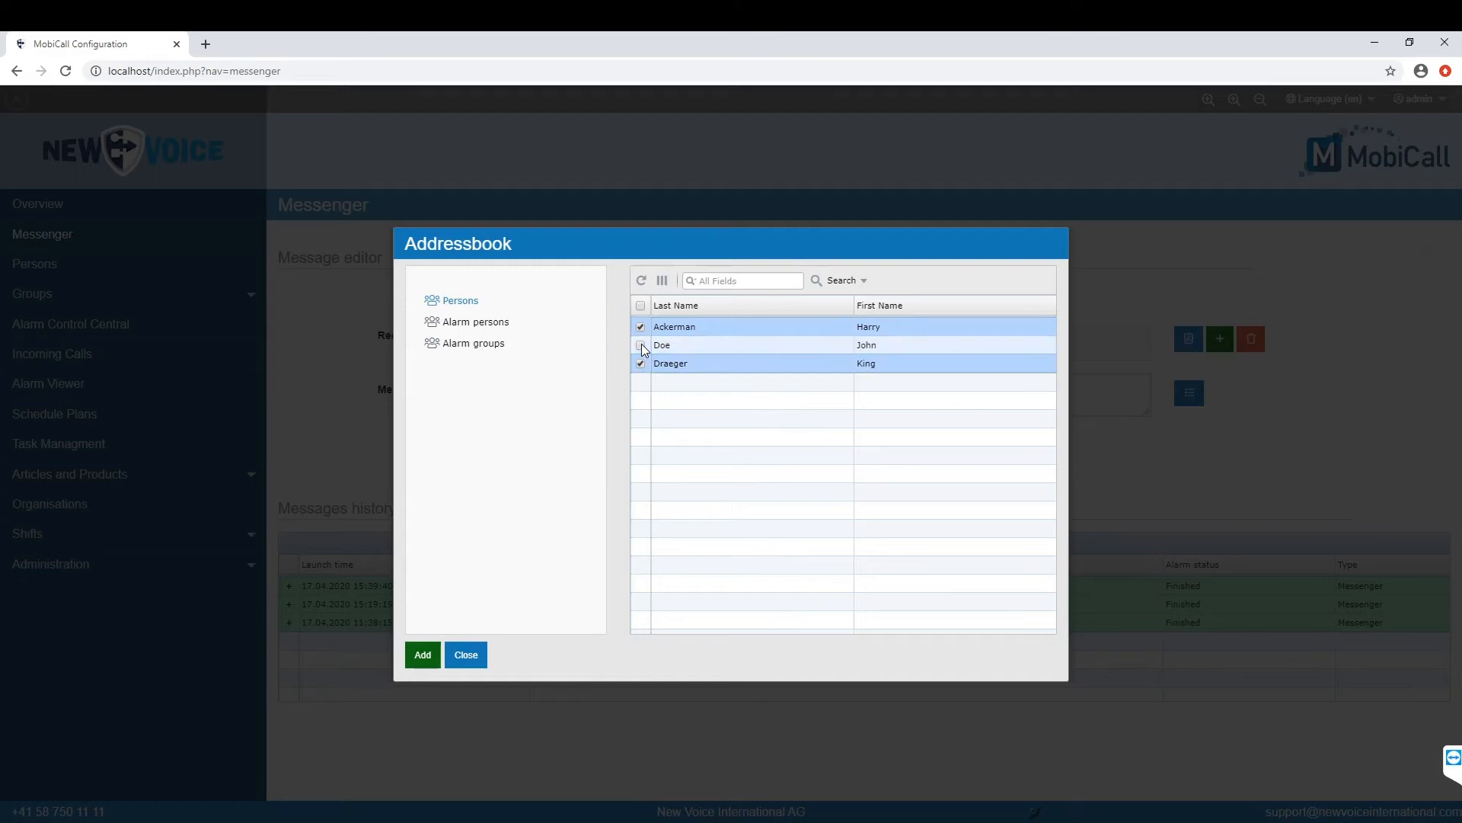
left_click(423, 655)
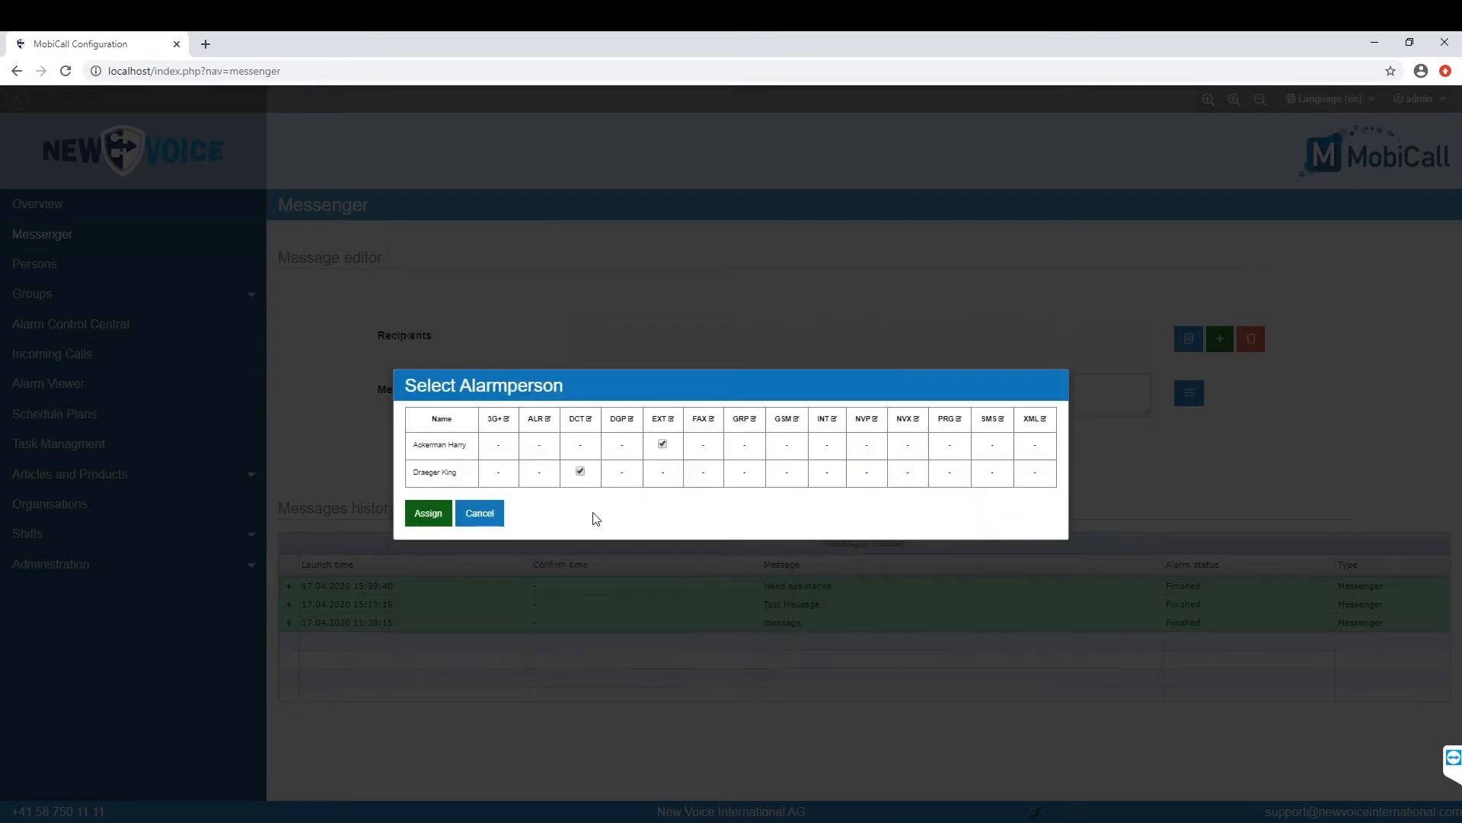
left_click(429, 514)
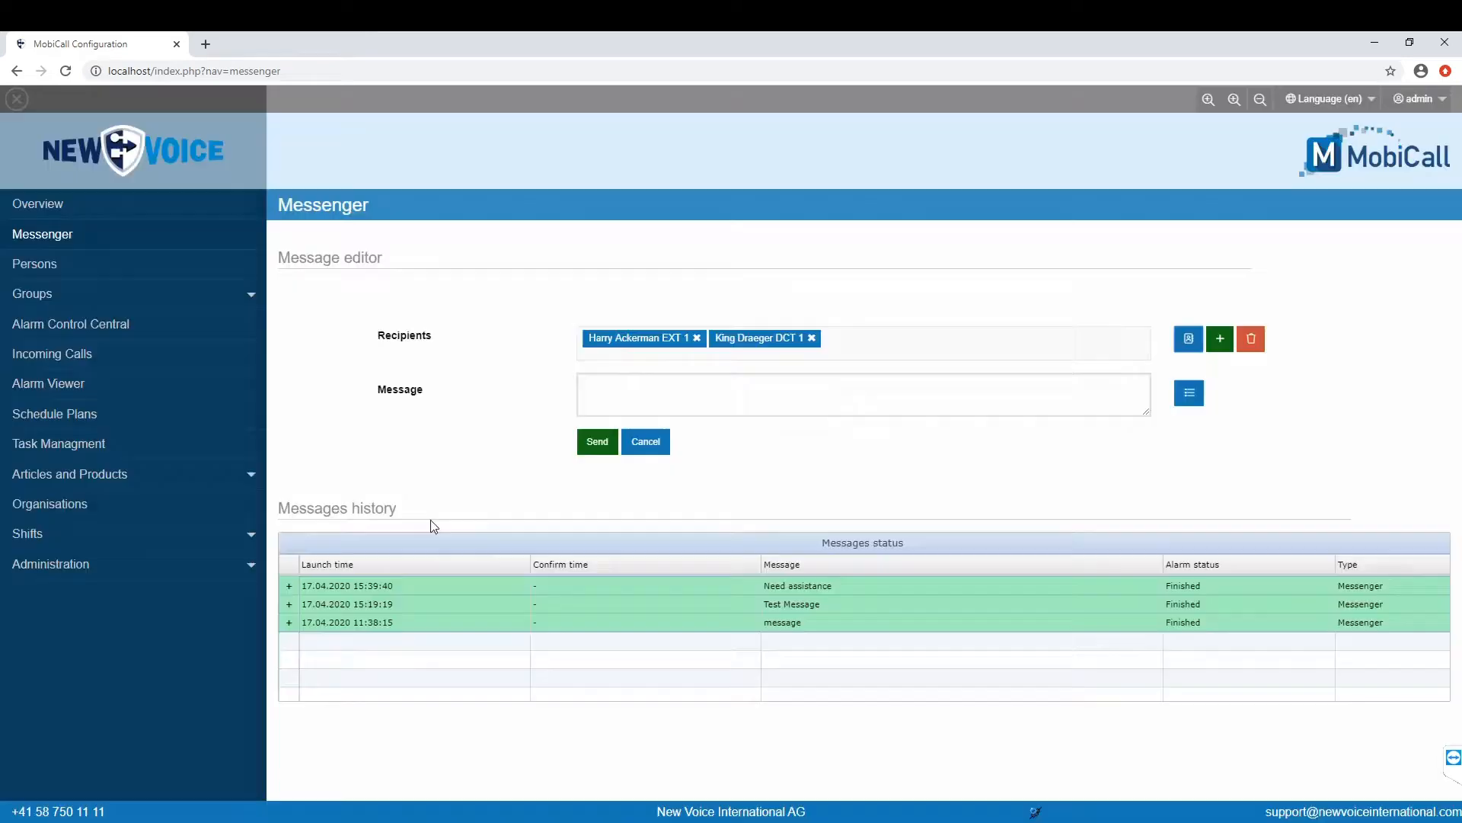
left_click(633, 388)
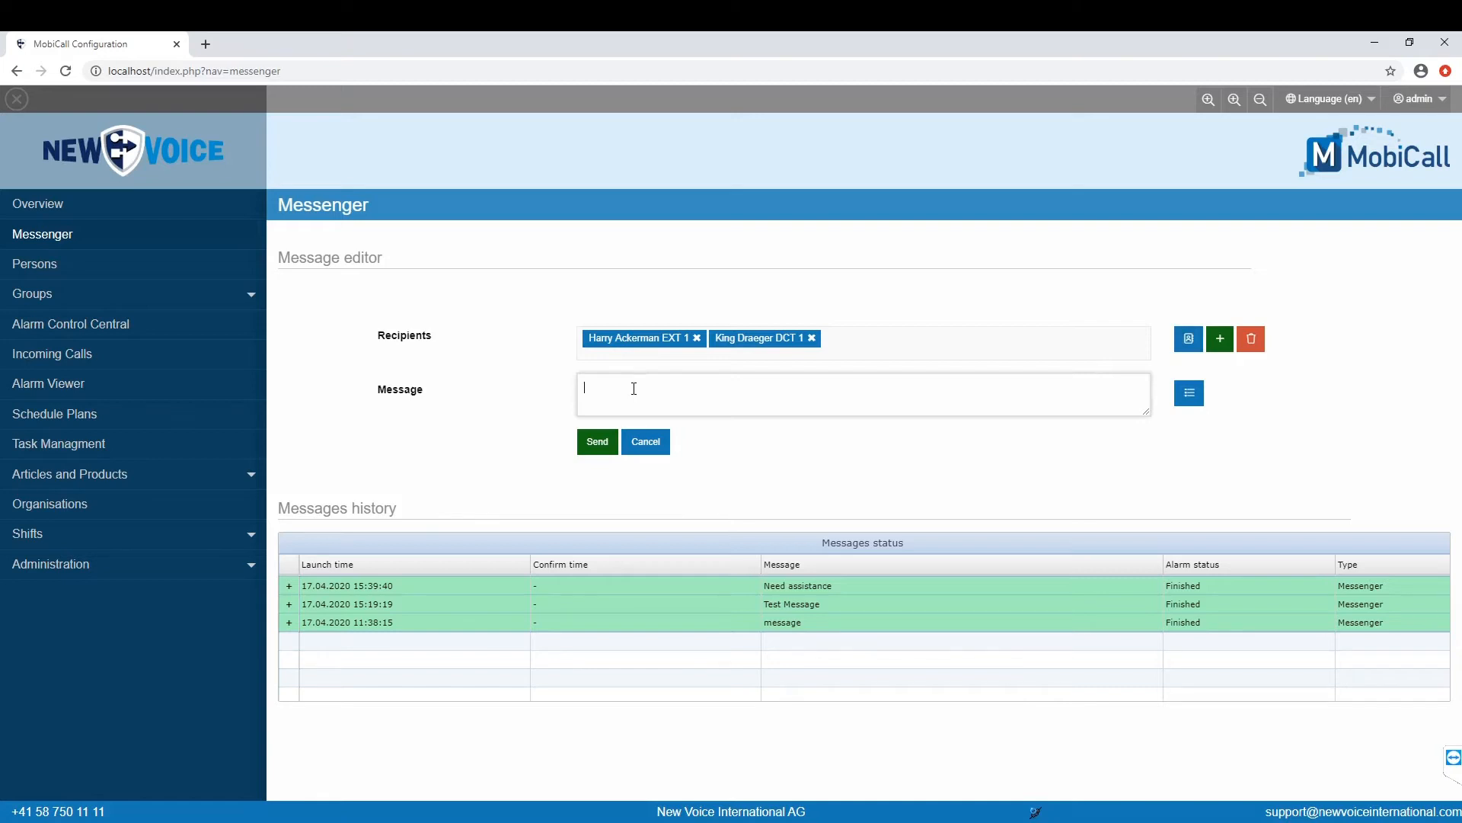
Step: Send 'Testing msg' to both recipients and dismiss the confirmation
type("Testing msg")
left_click(607, 443)
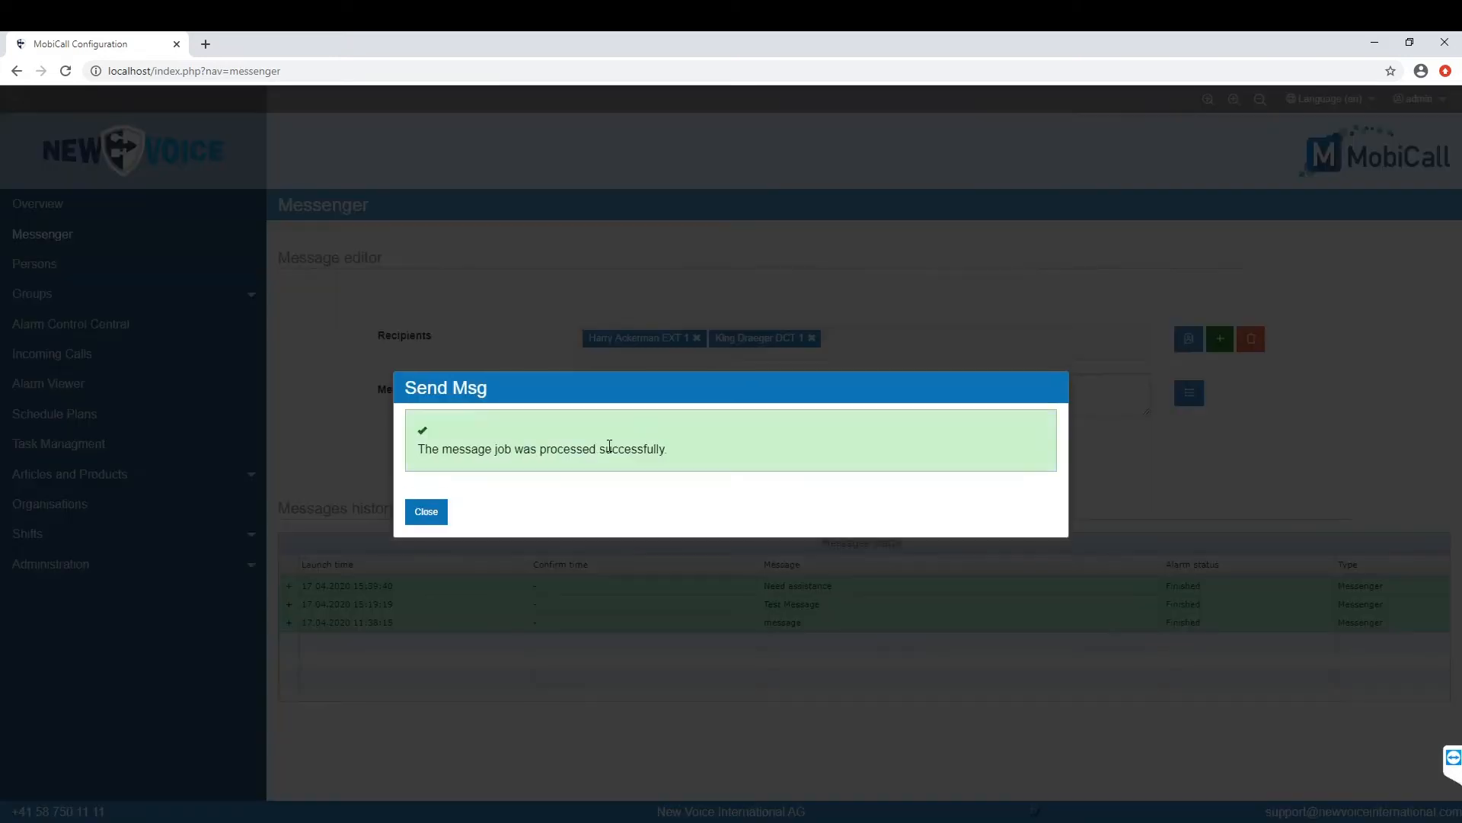
left_click(439, 517)
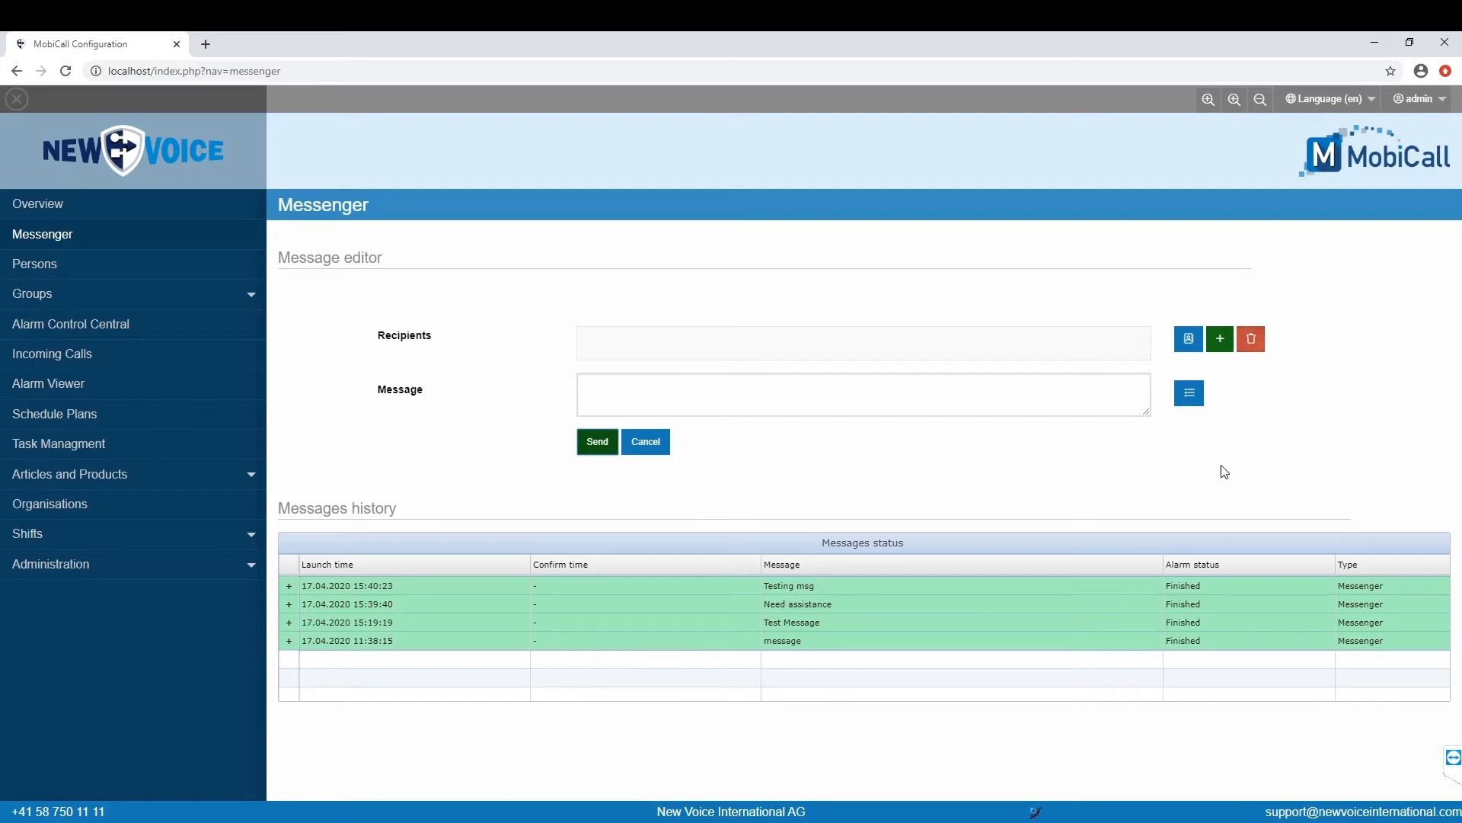
left_click(1193, 404)
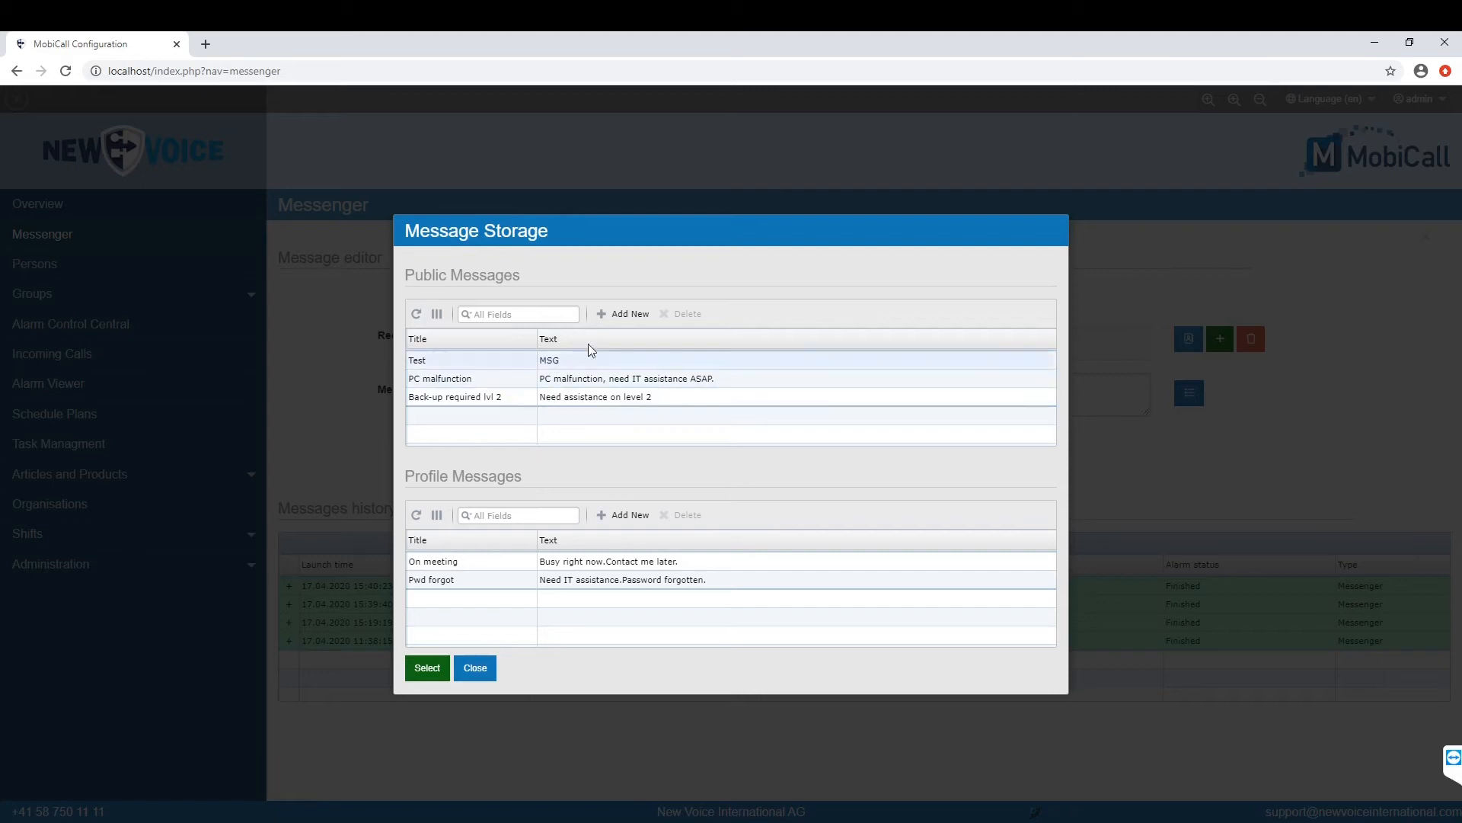
Step: Create public stored message 'New alarm' with text 'Test message alarm' and load it into the message
left_click(624, 313)
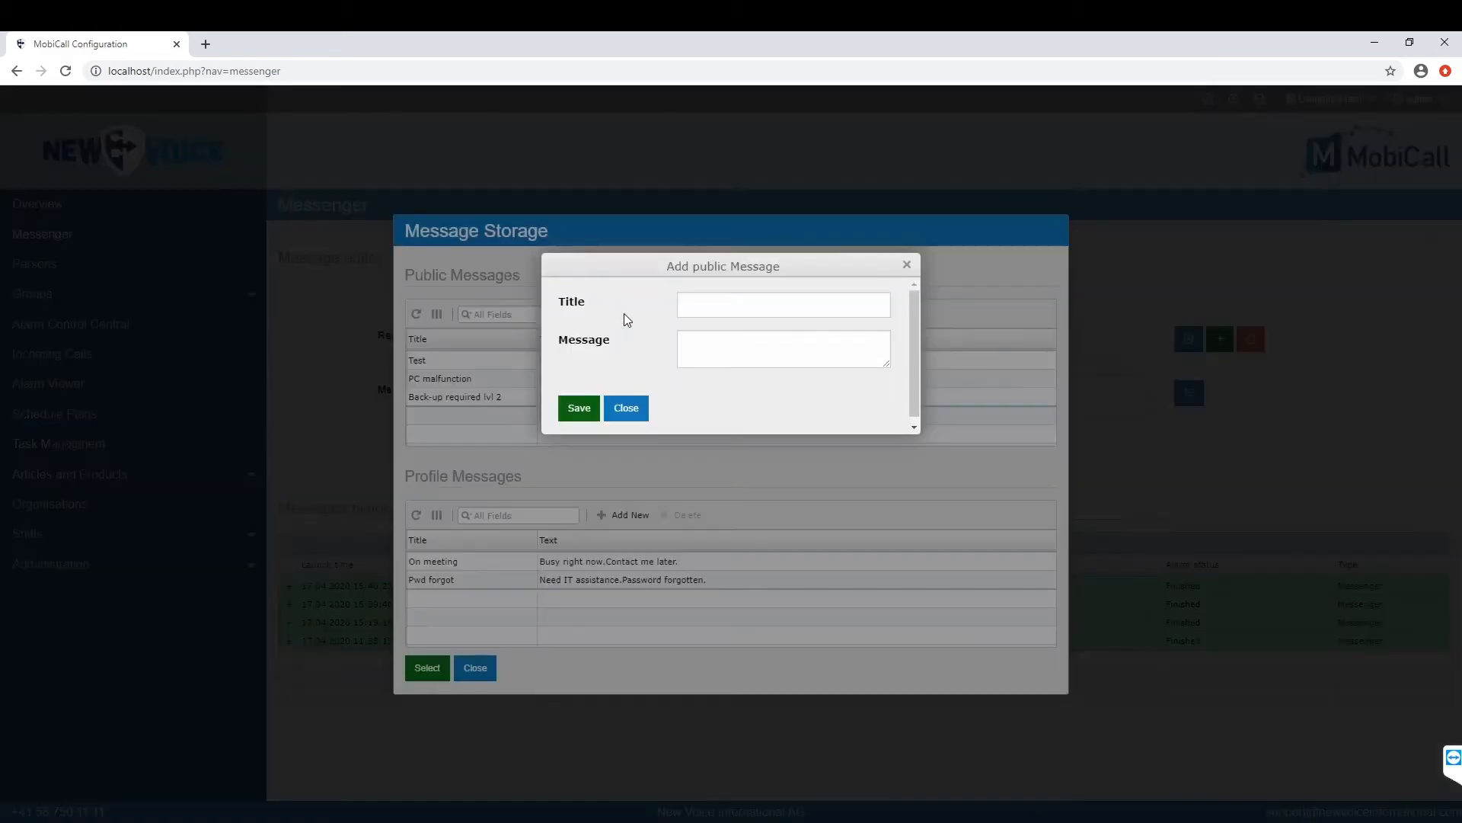
left_click(717, 306)
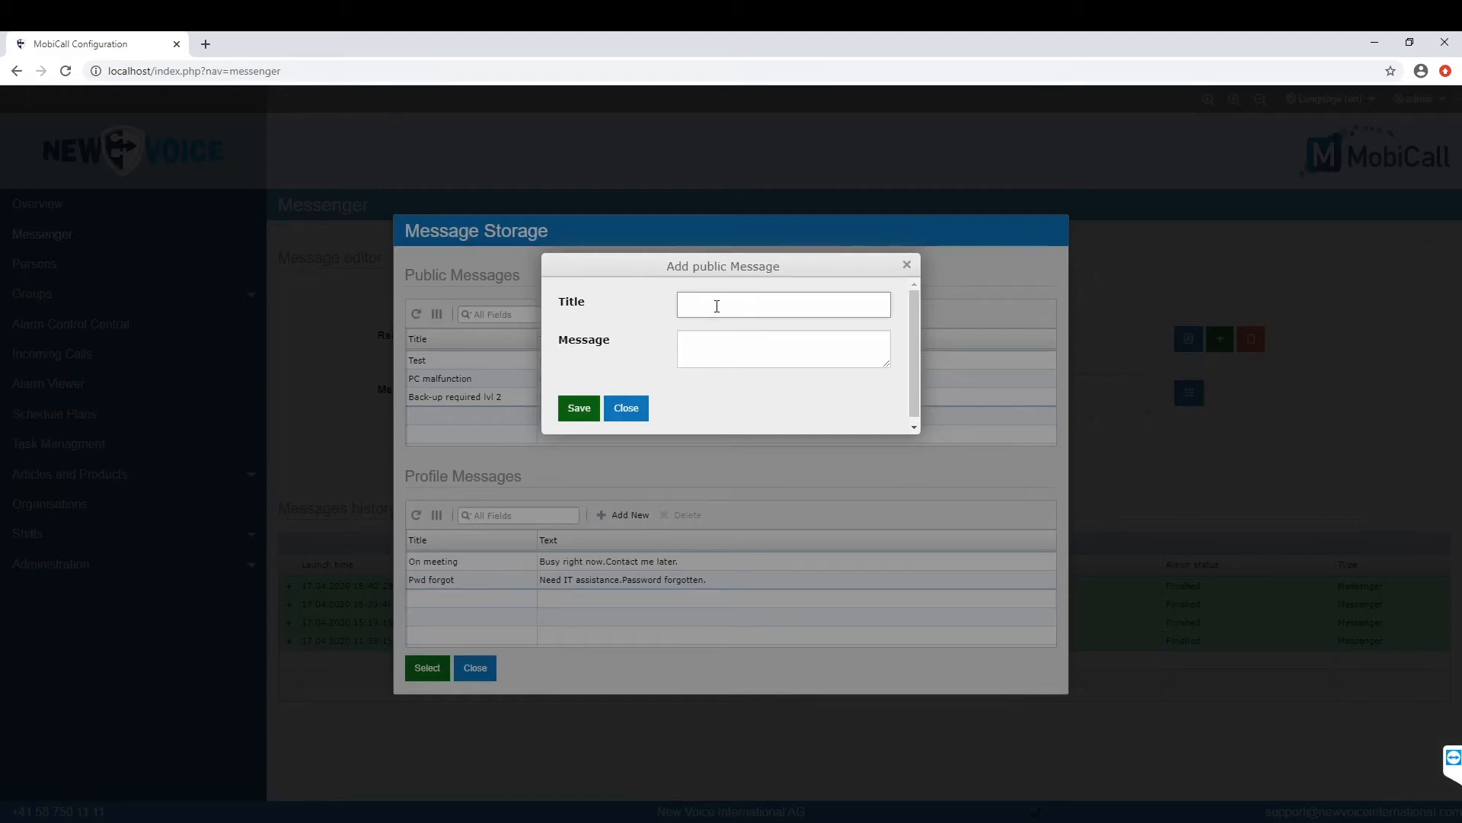
type("New alarm")
left_click(747, 340)
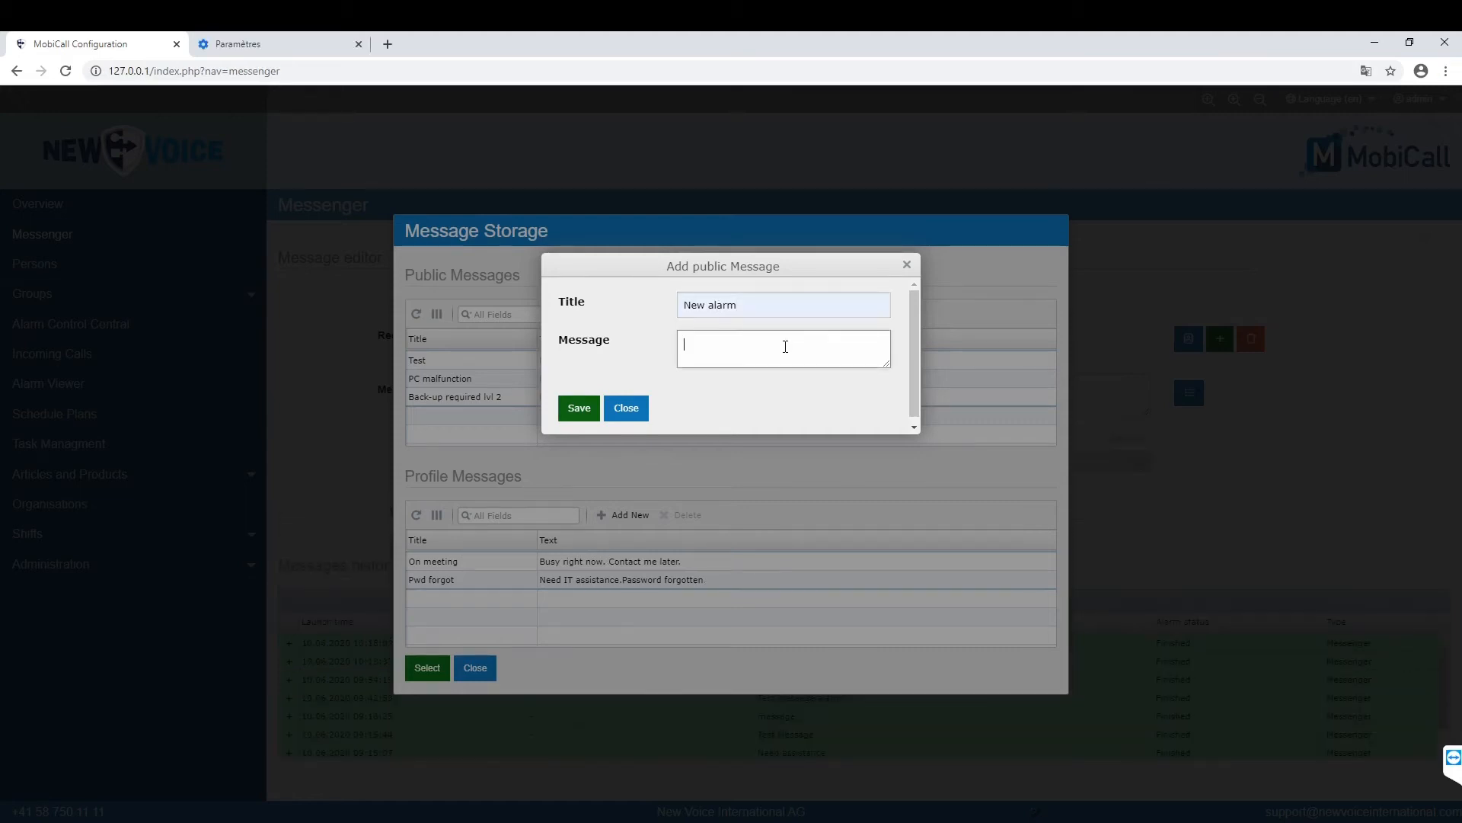
type("Test message alarm")
left_click(579, 408)
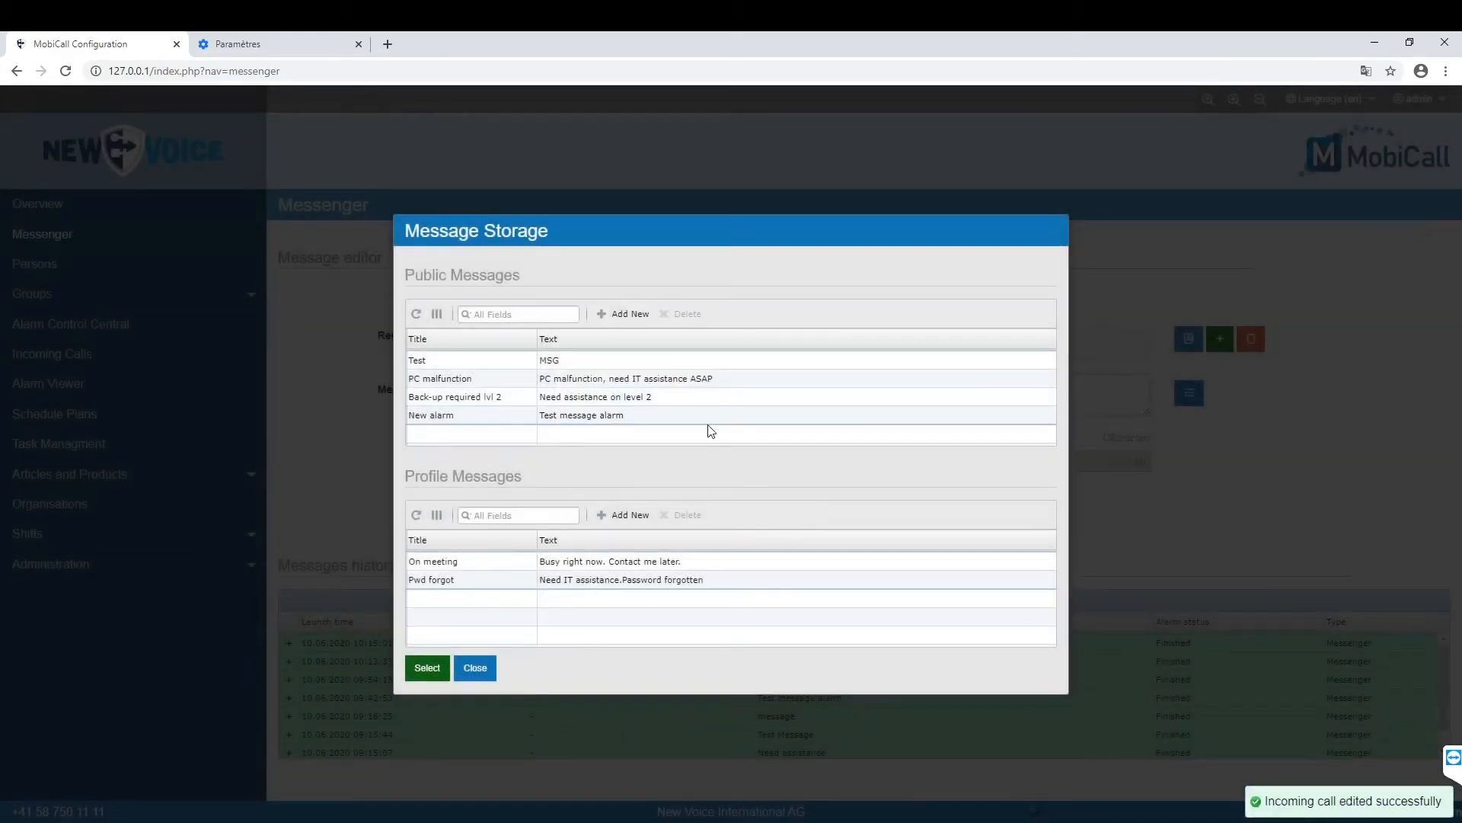
left_click(737, 415)
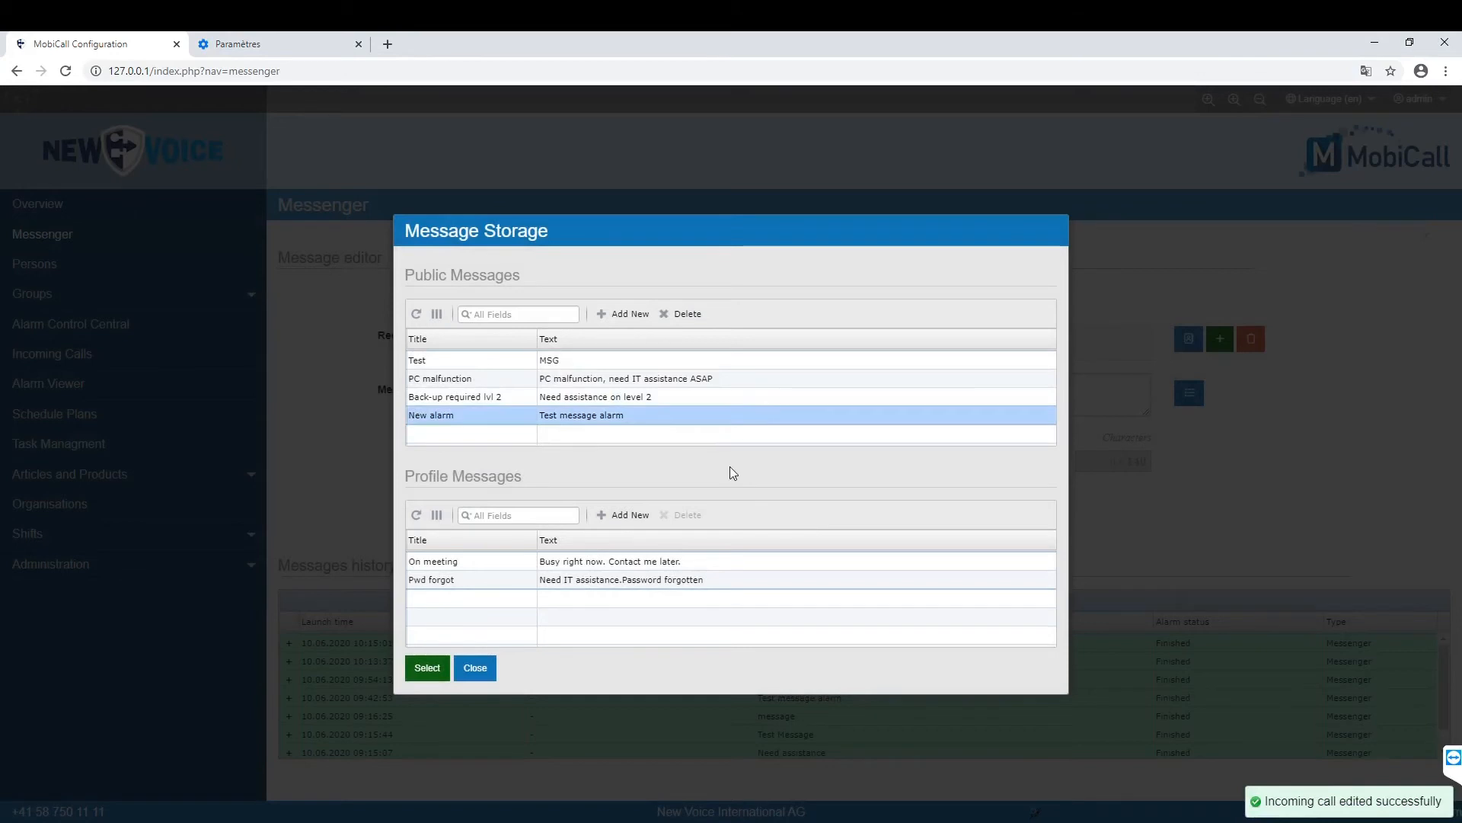
left_click(431, 670)
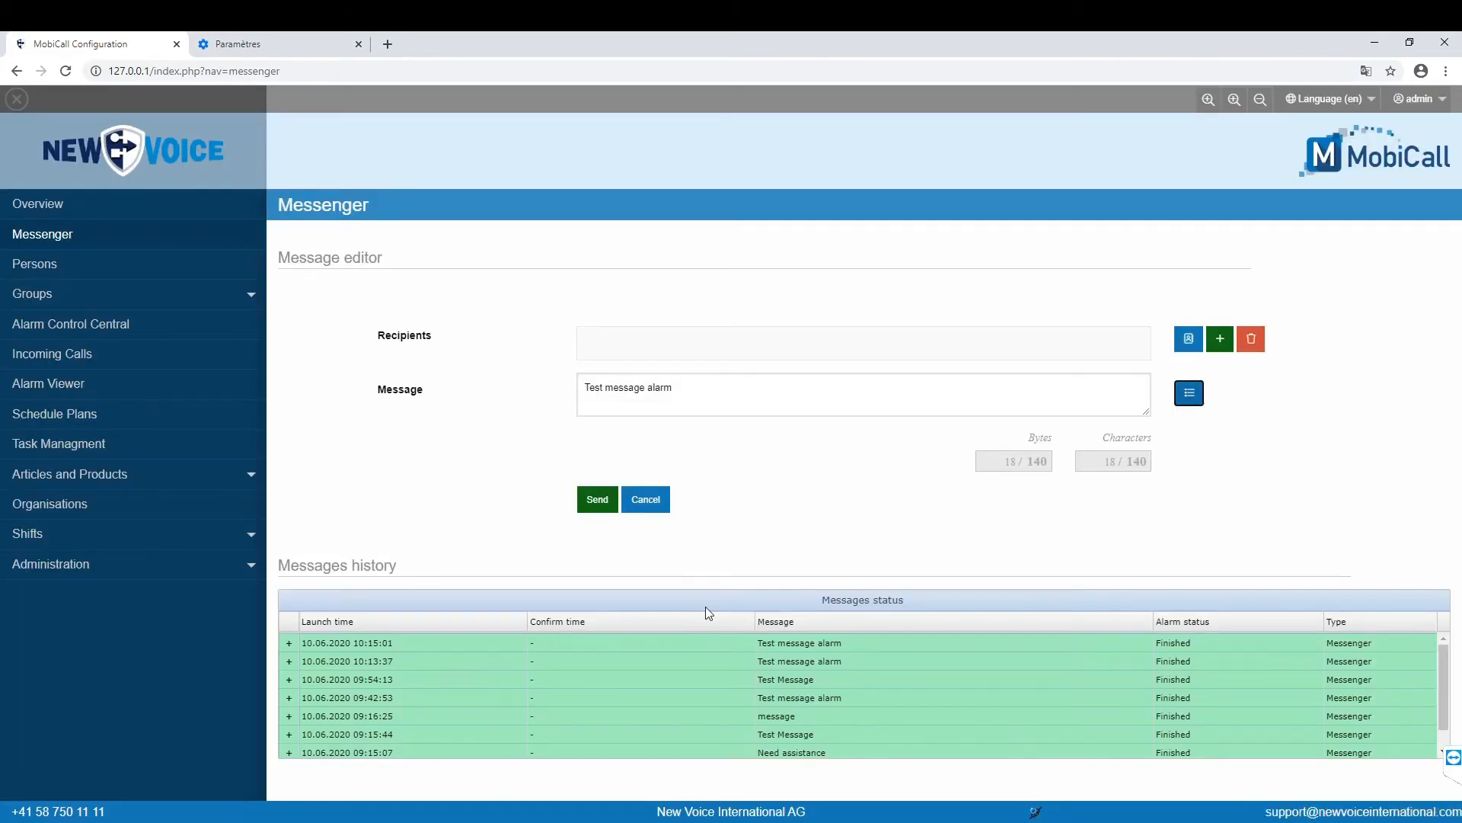
Step: Send the loaded alarm message to one address-book person over INT, then minimise Chrome
left_click(1185, 336)
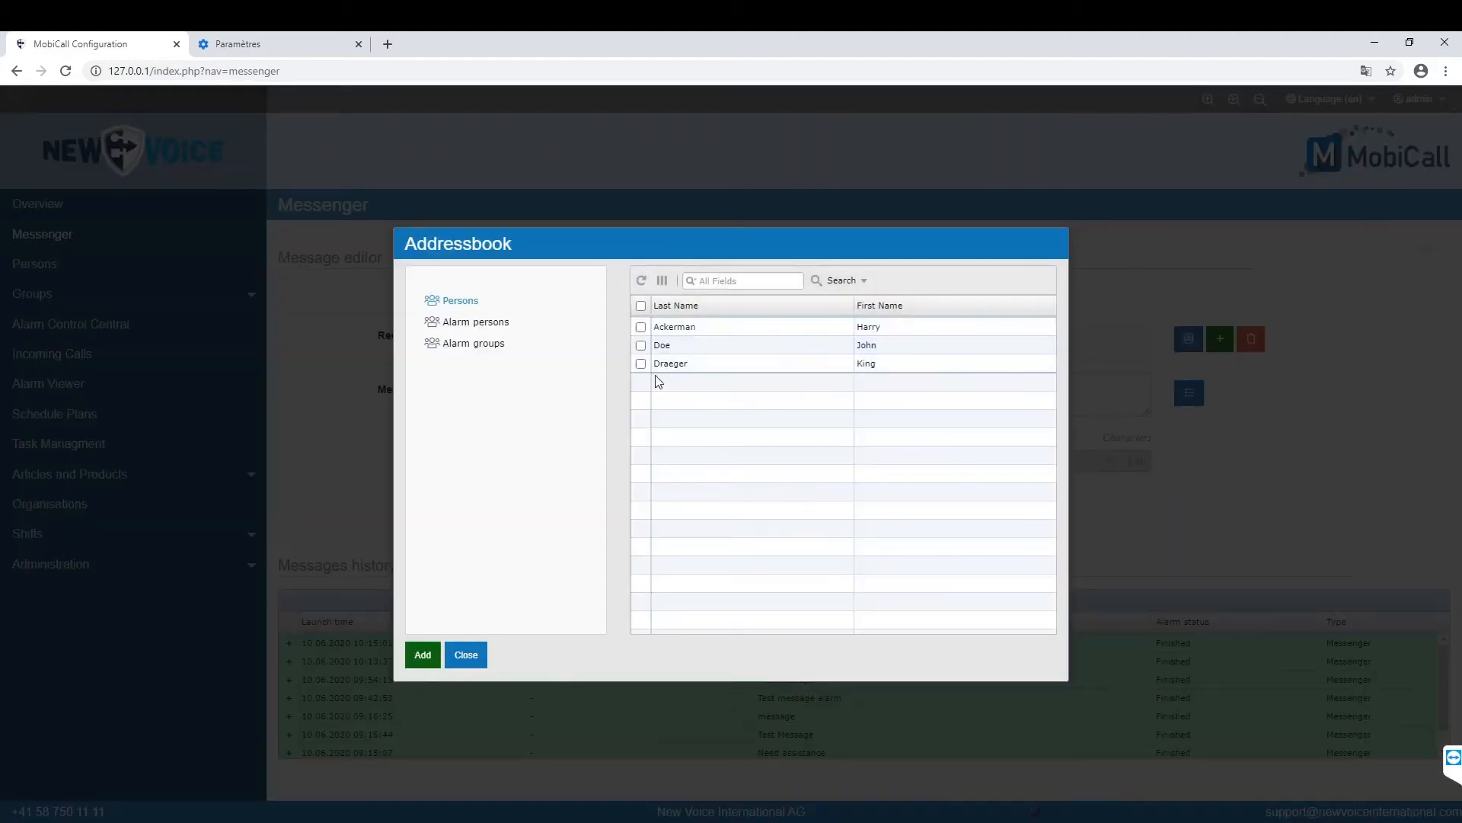
left_click(641, 345)
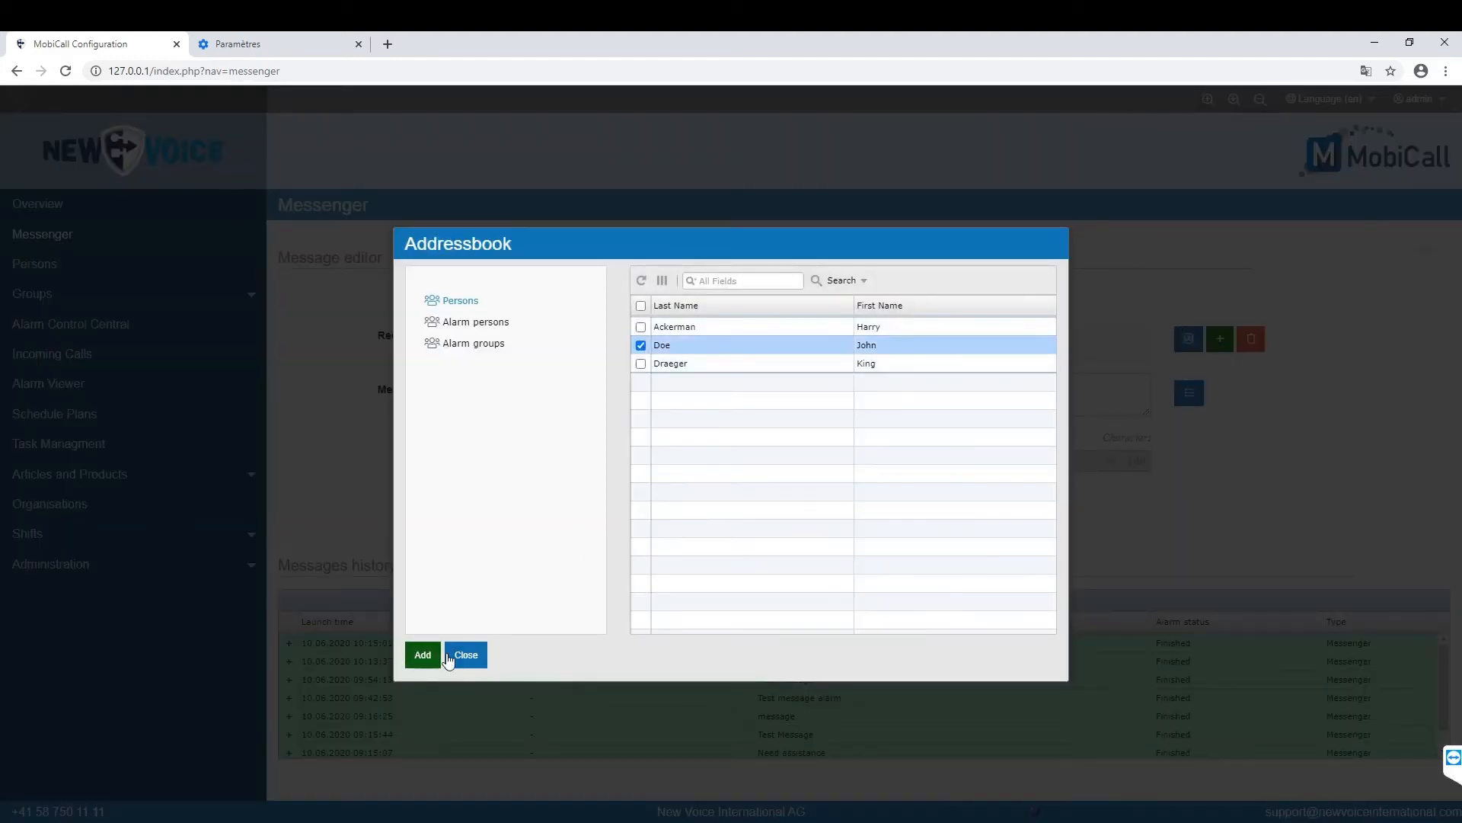
left_click(421, 654)
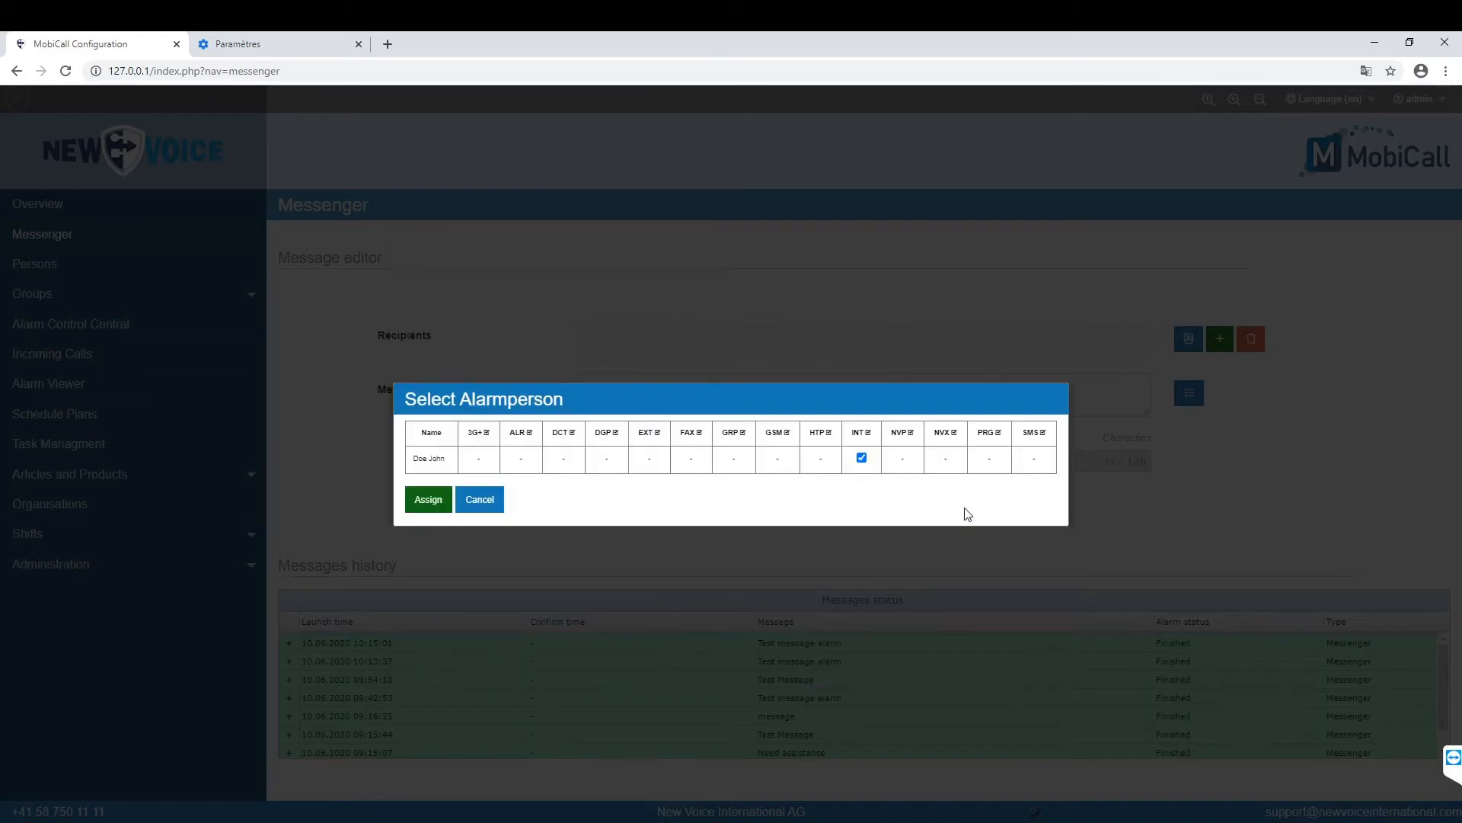
left_click(423, 504)
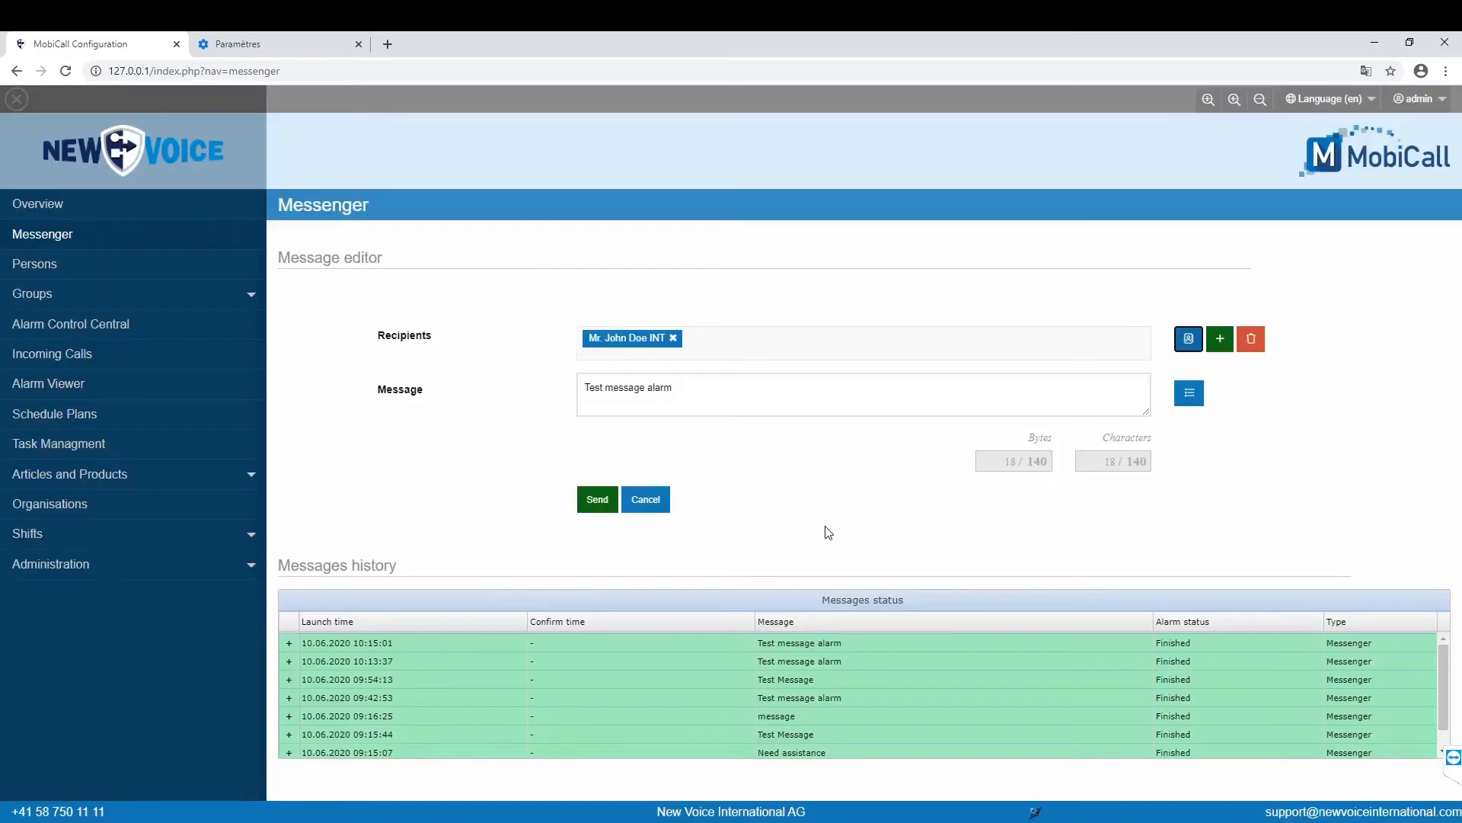
left_click(596, 504)
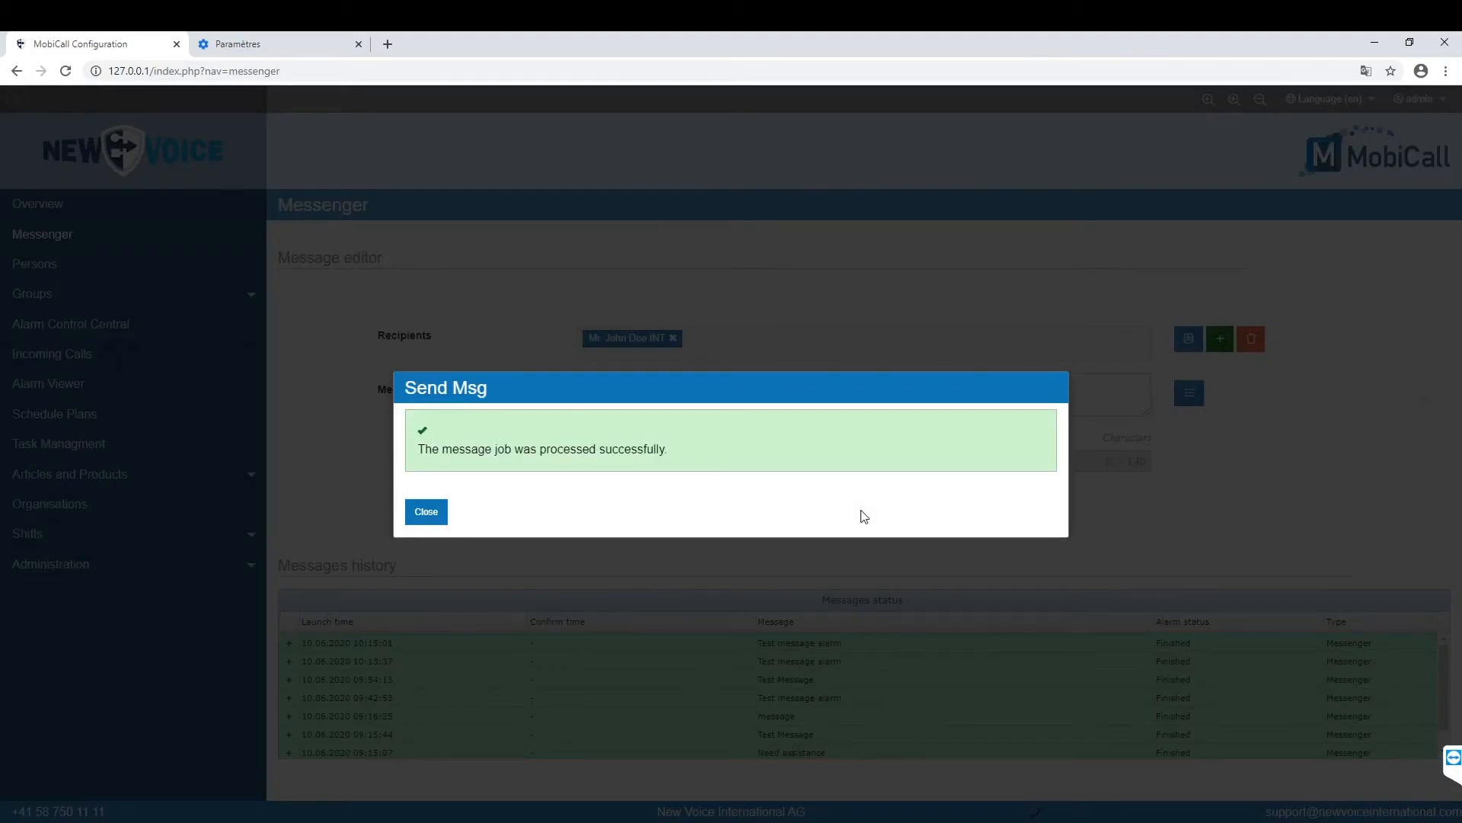
left_click(426, 512)
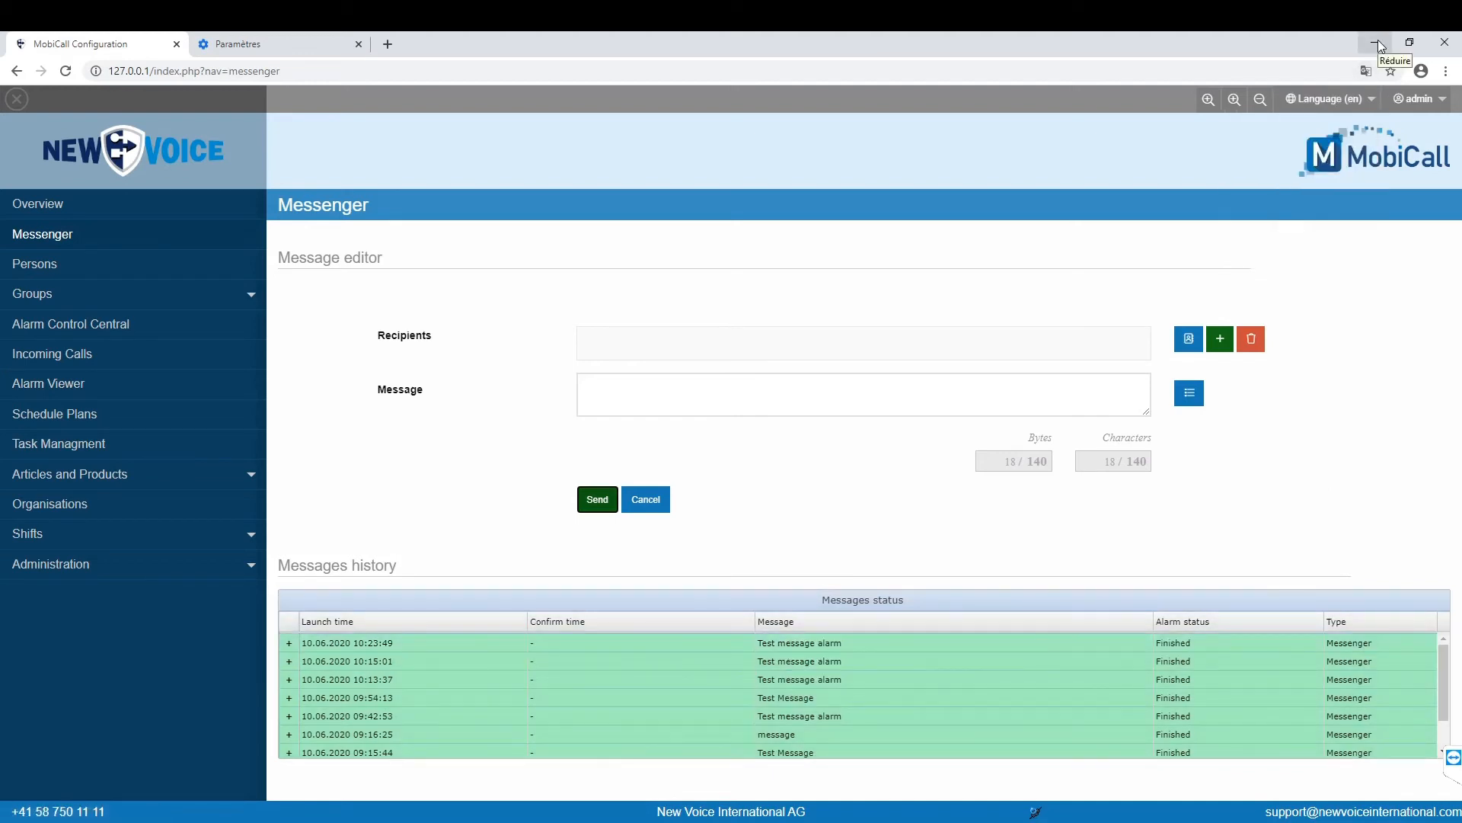
left_click(1378, 42)
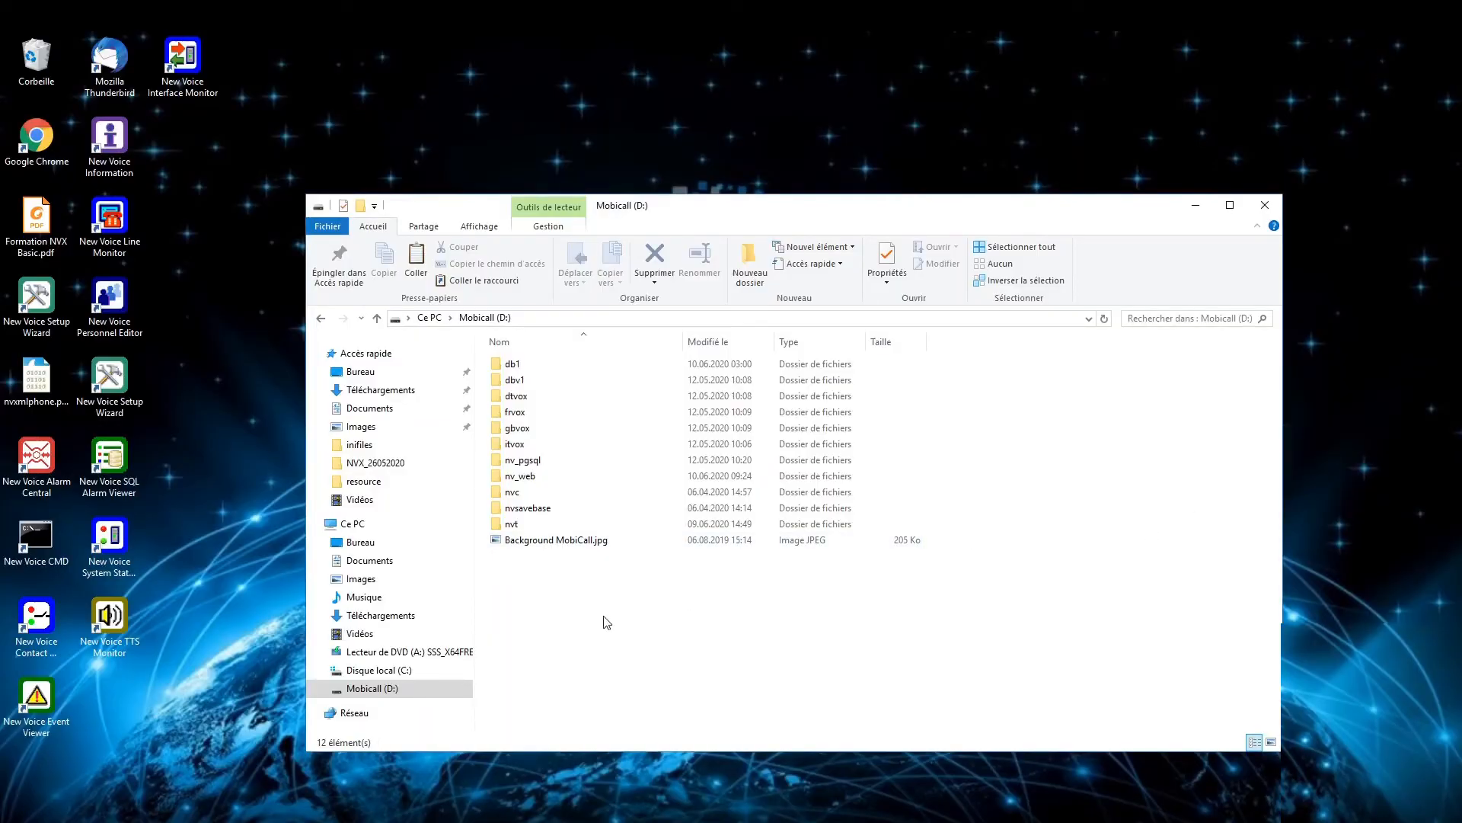
Step: Browse to nv_web\htdocs\easy\conf\apps\messenger\buttons and select _Example_Administrator Profile.json
double_click(530, 476)
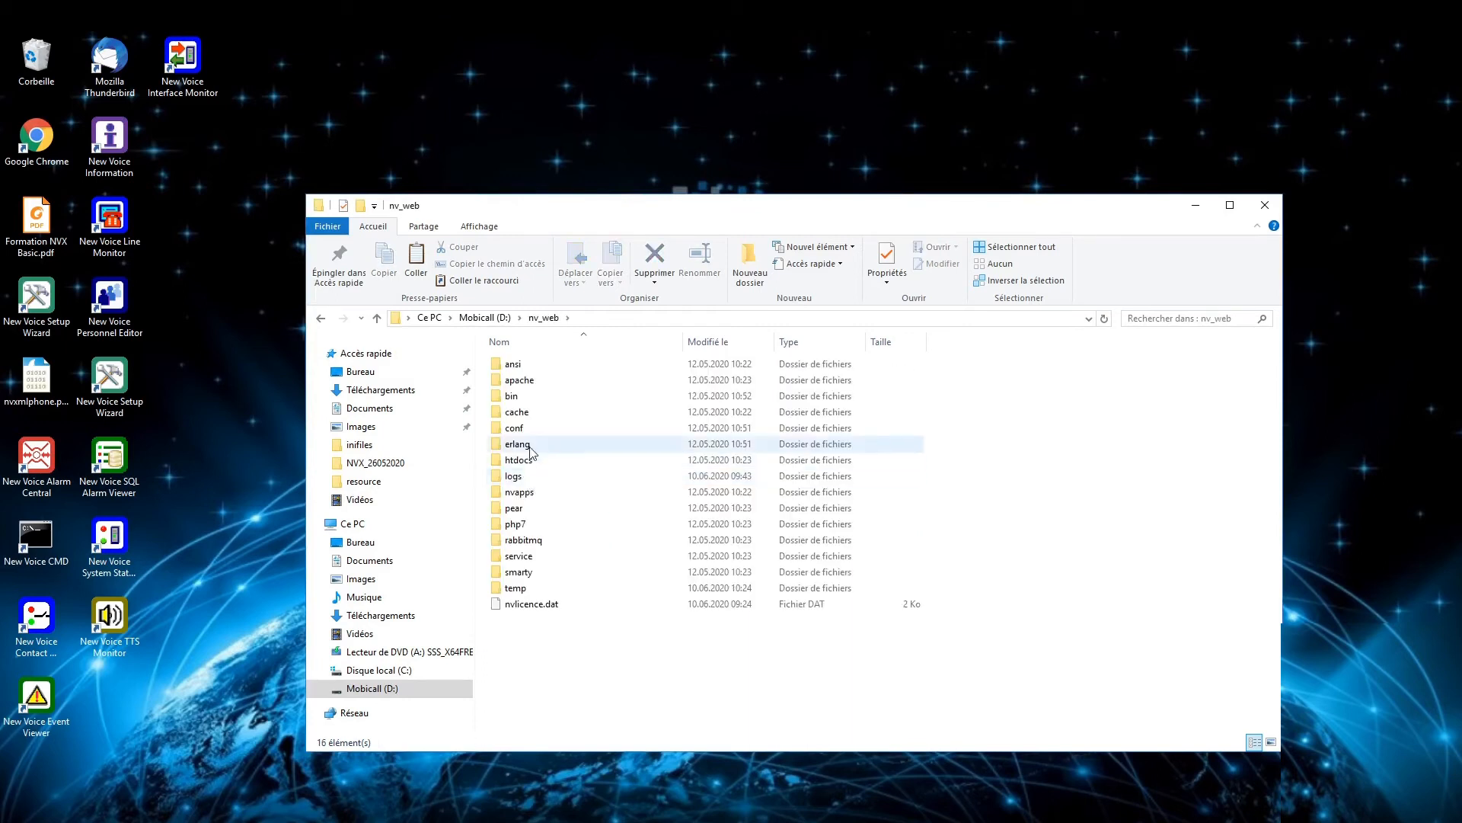
double_click(524, 461)
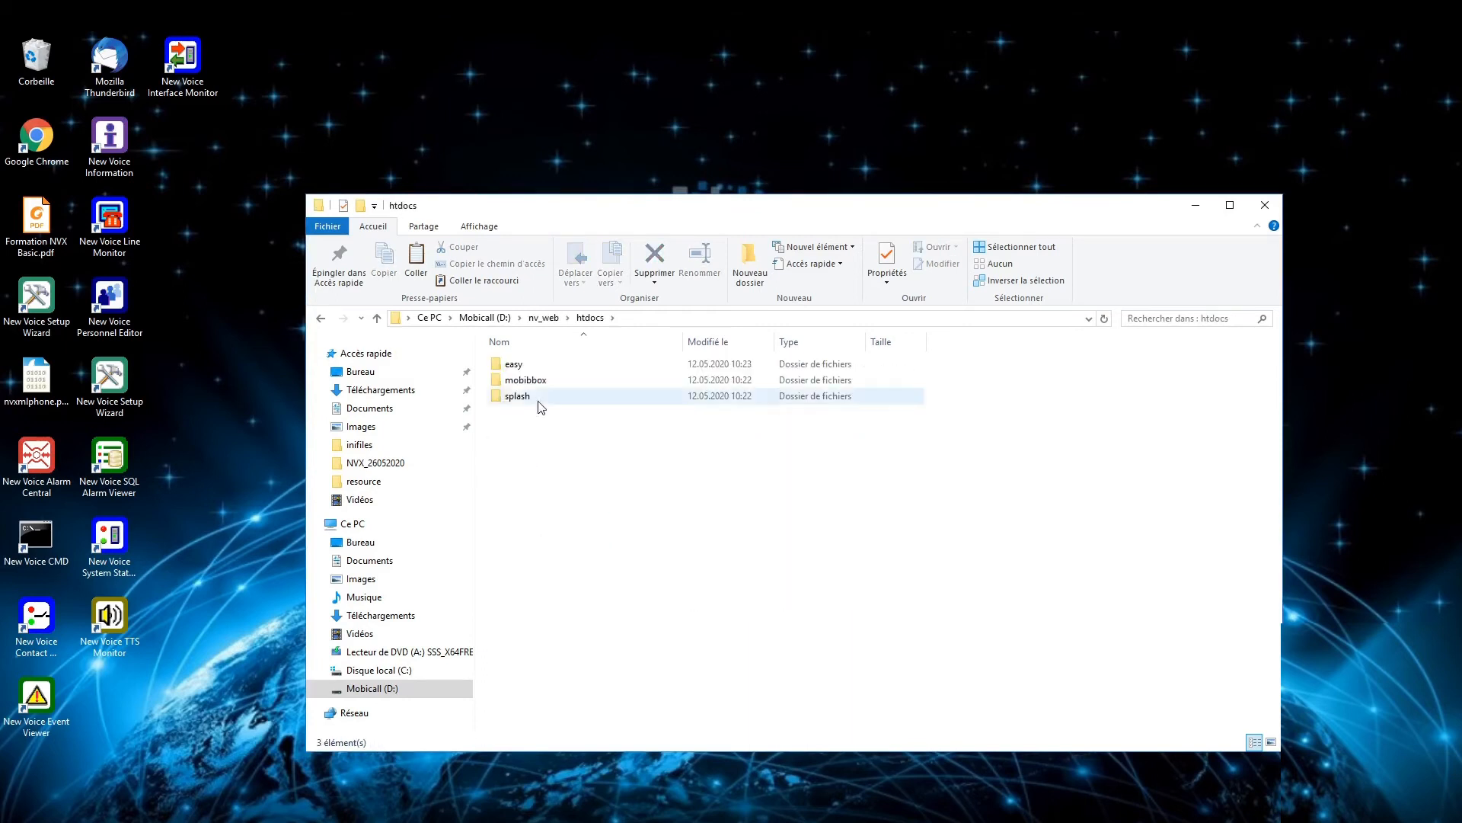
double_click(517, 367)
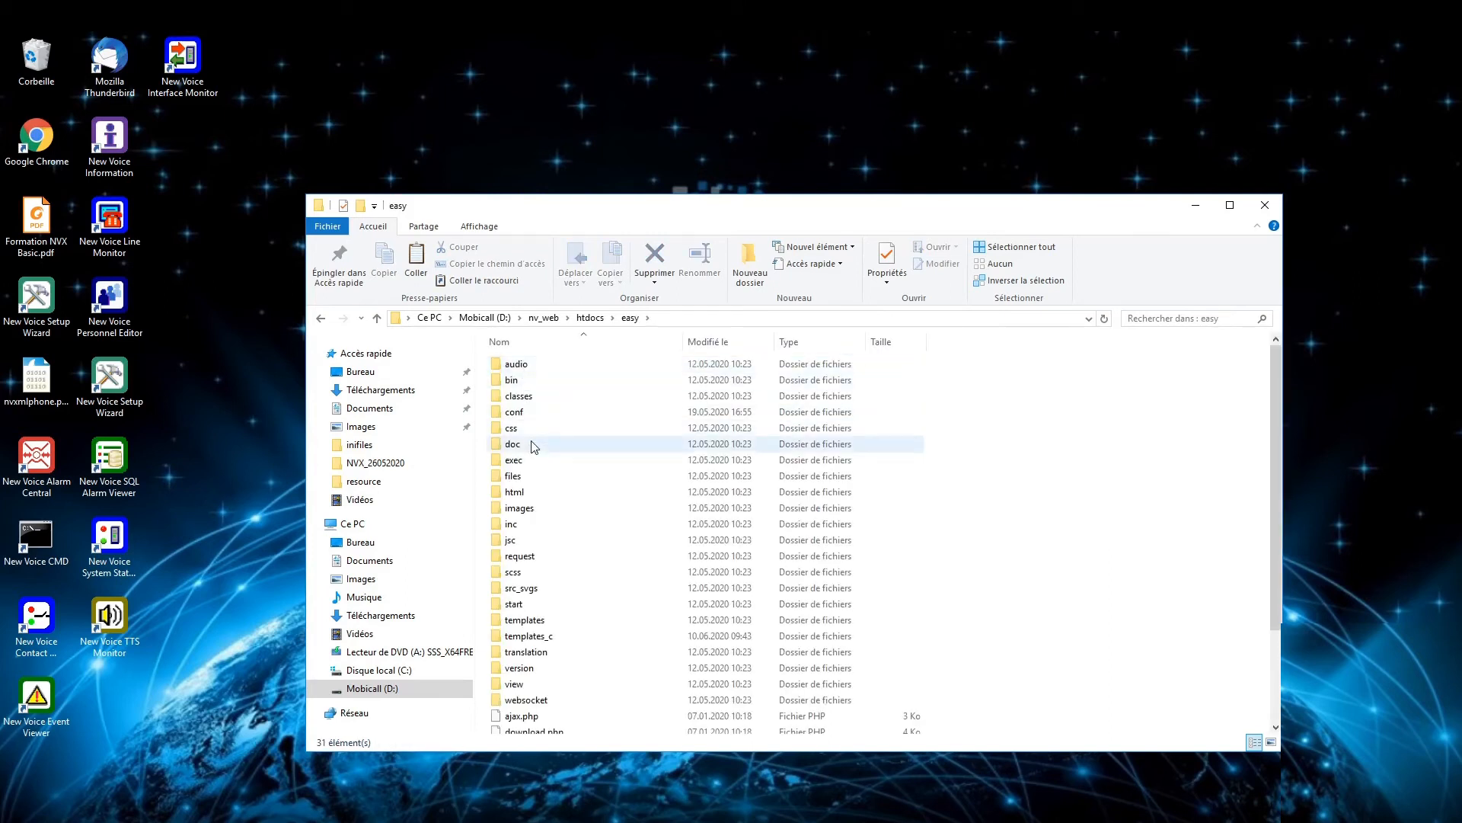
mouse_move(532, 437)
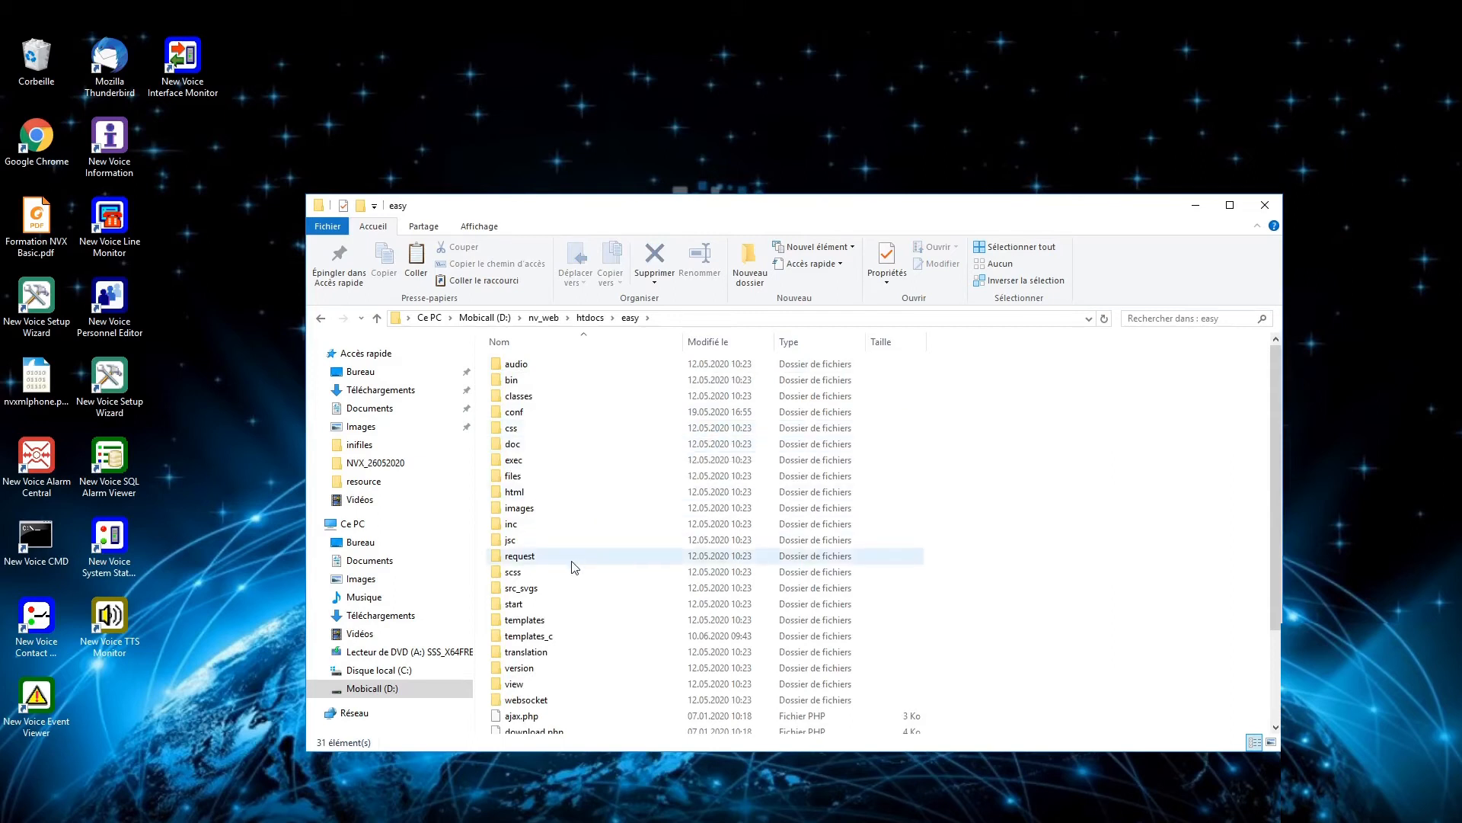
mouse_move(575, 566)
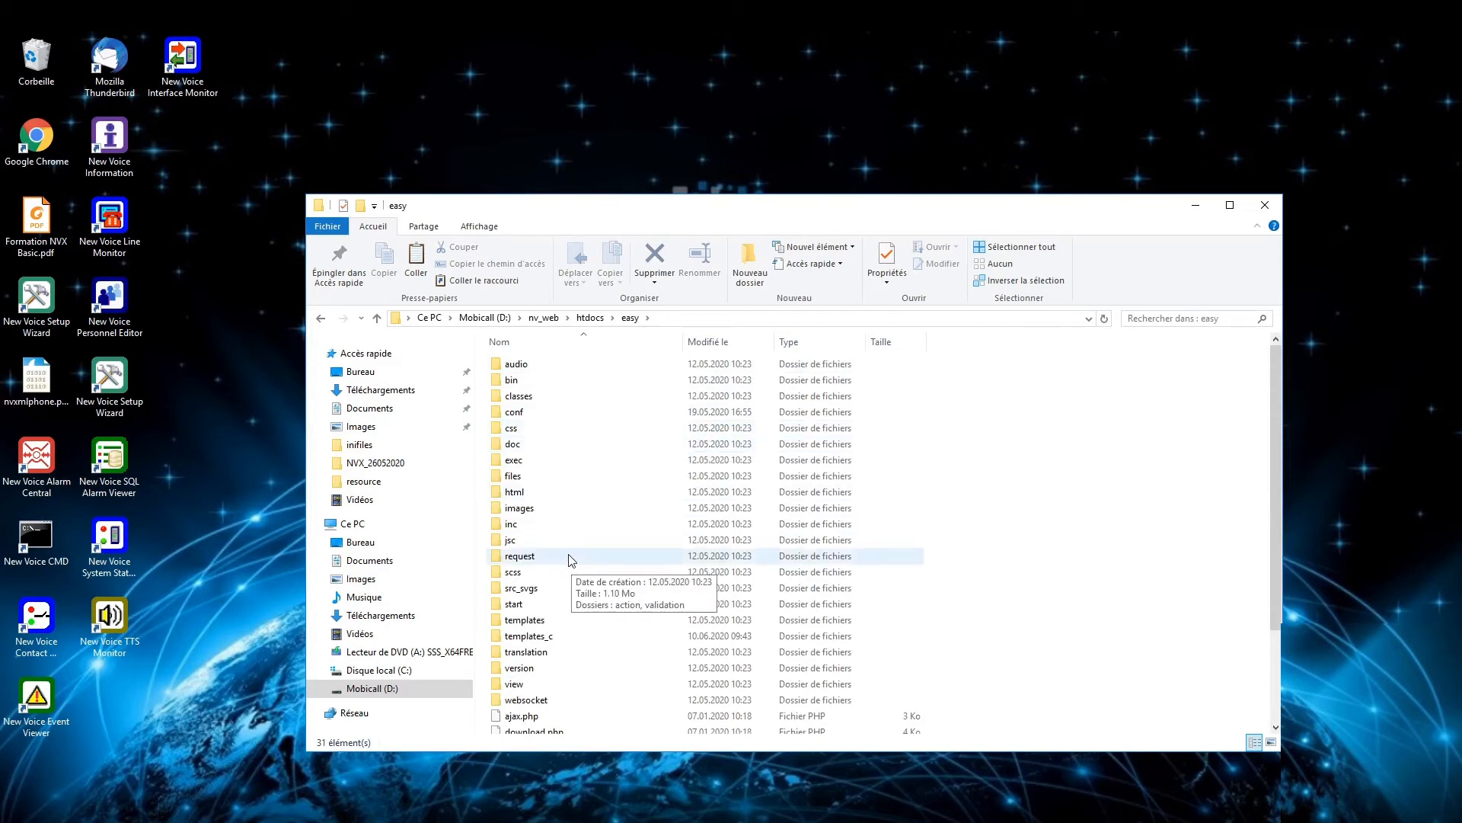
double_click(515, 412)
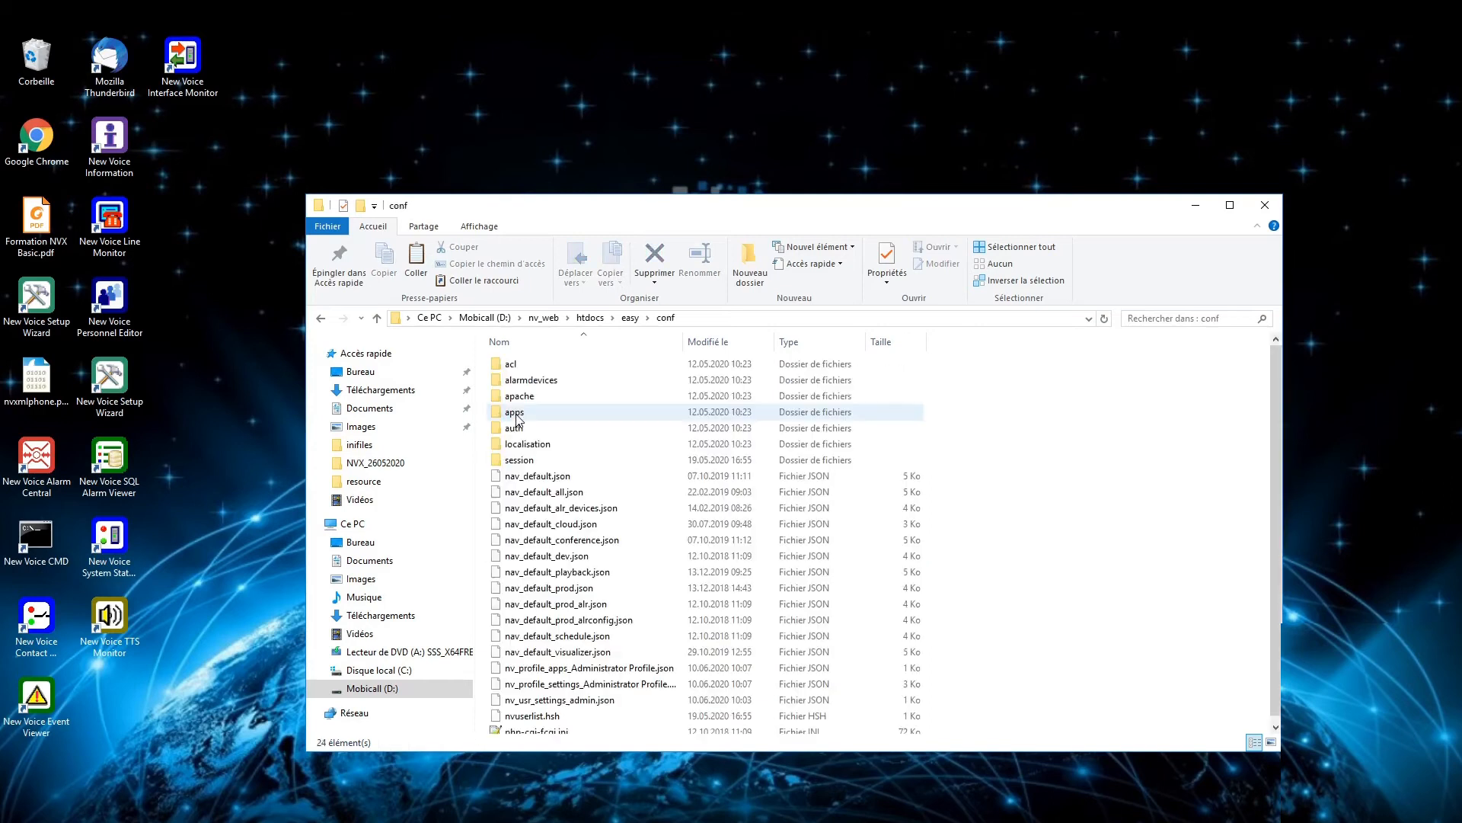
double_click(516, 412)
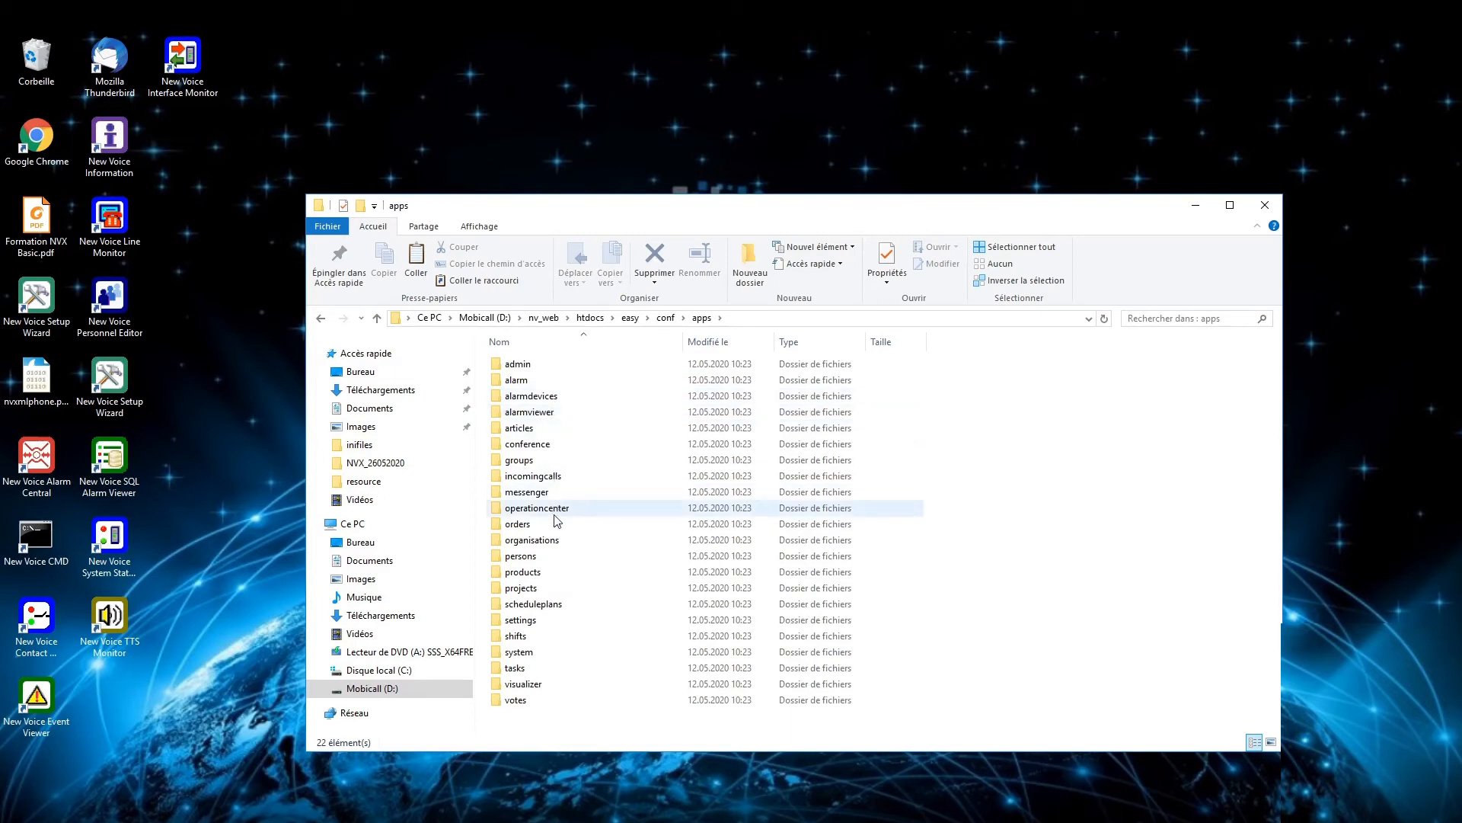
double_click(535, 493)
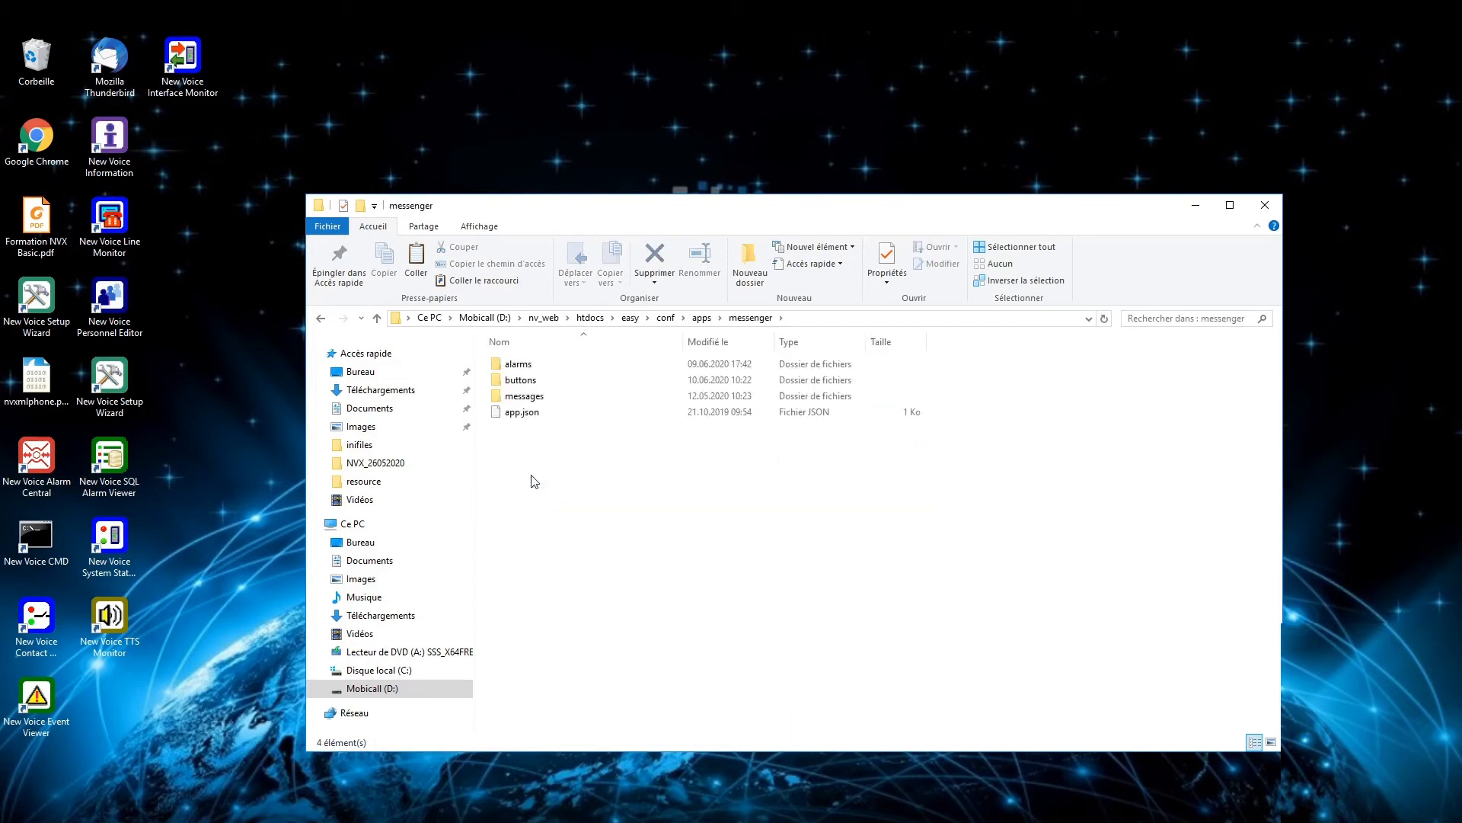
double_click(534, 380)
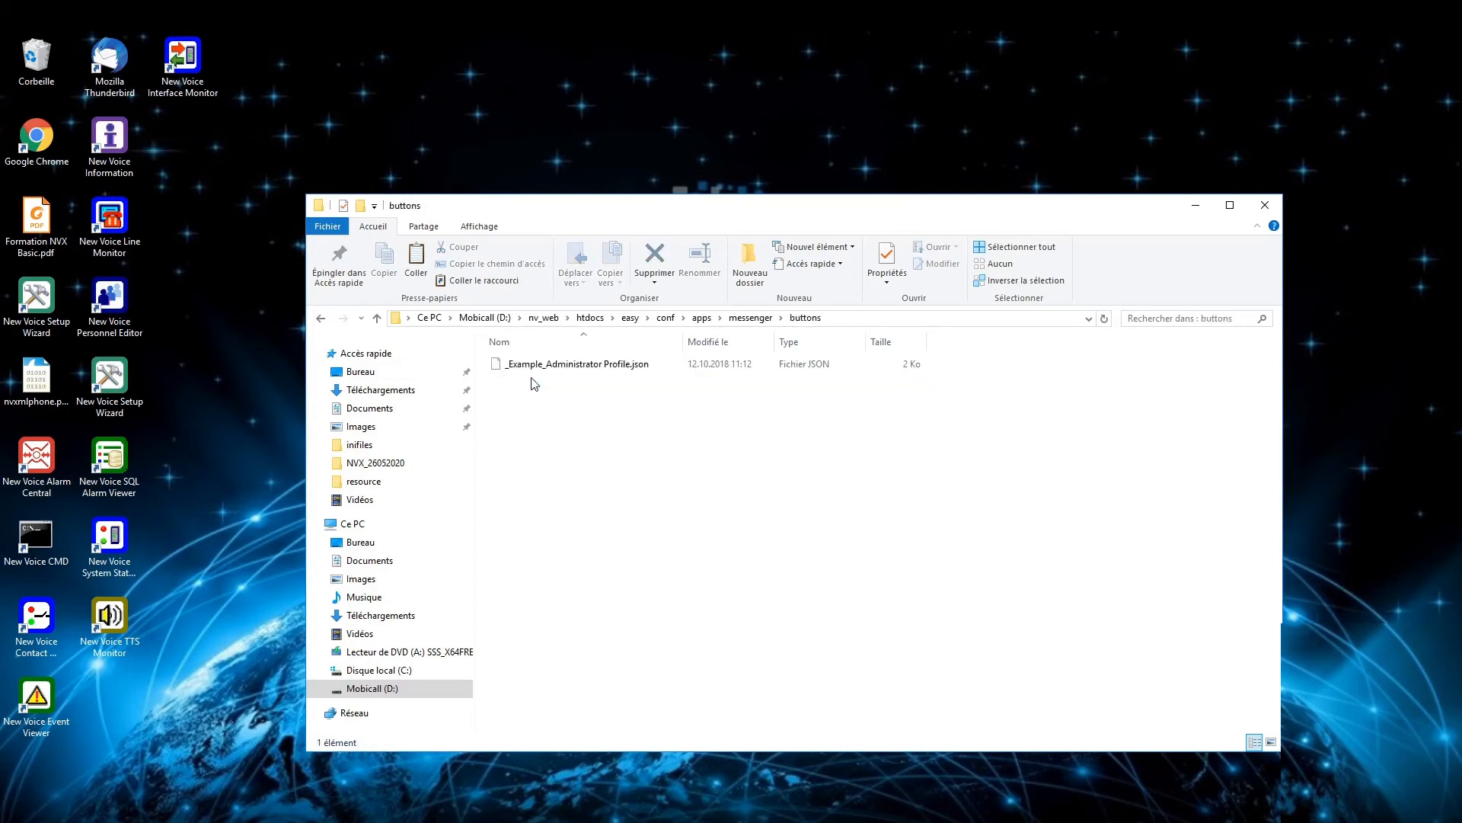
left_click(901, 319)
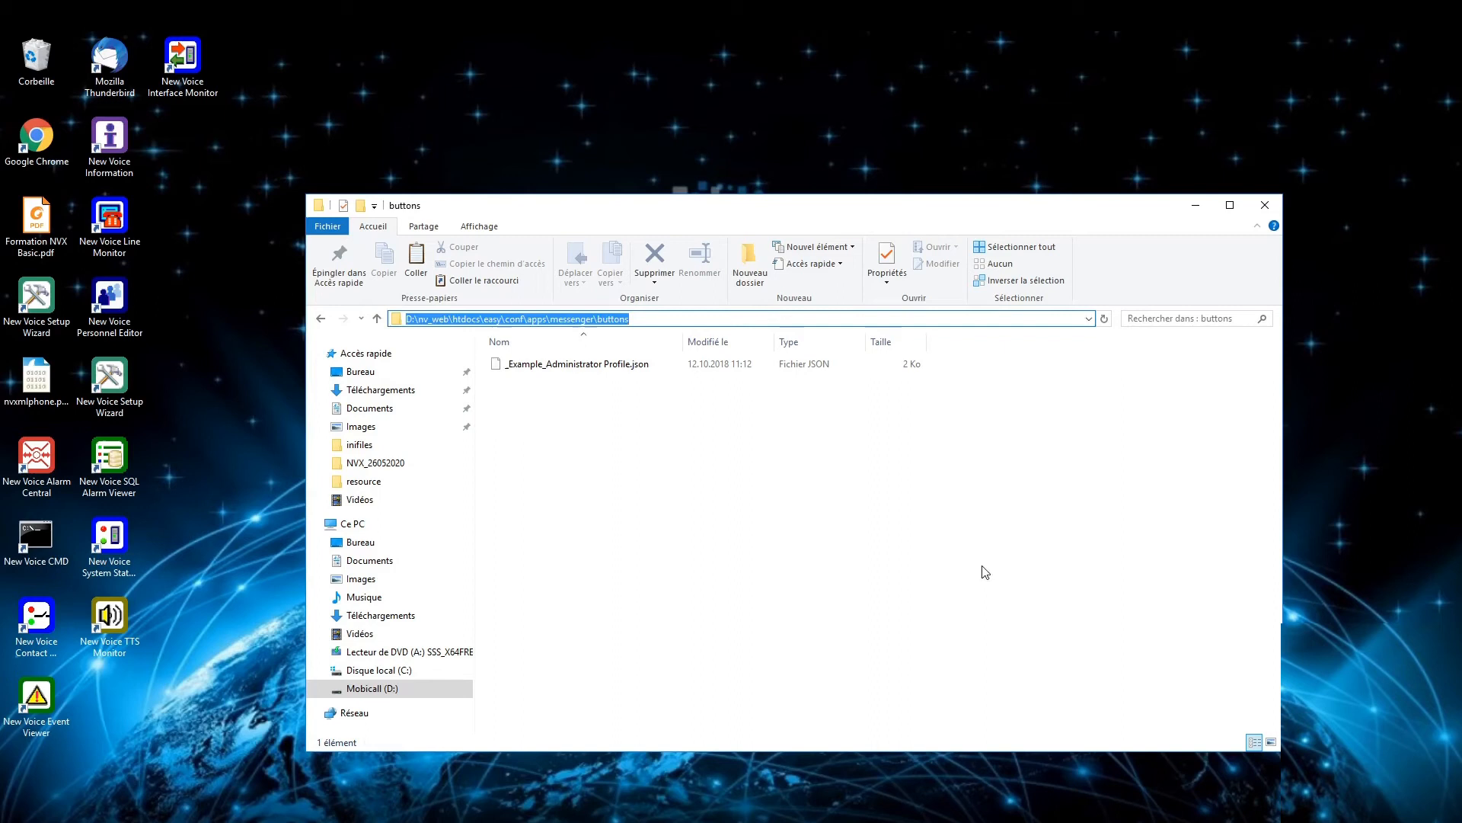
left_click(598, 371)
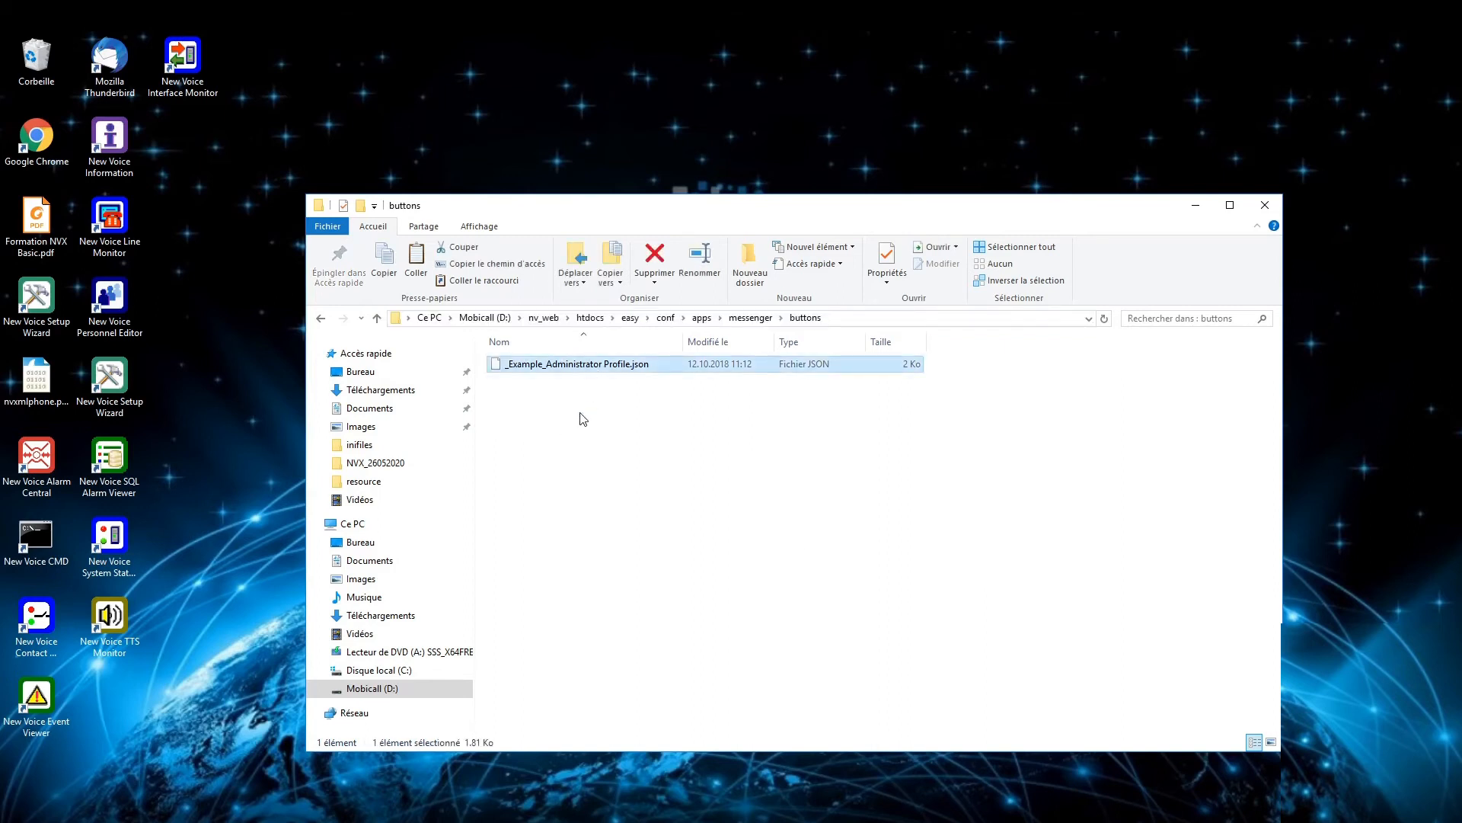
Step: Remove the '_Example_' prefix so the file is named Administrator Profile.json
left_click(550, 366)
left_click(550, 367)
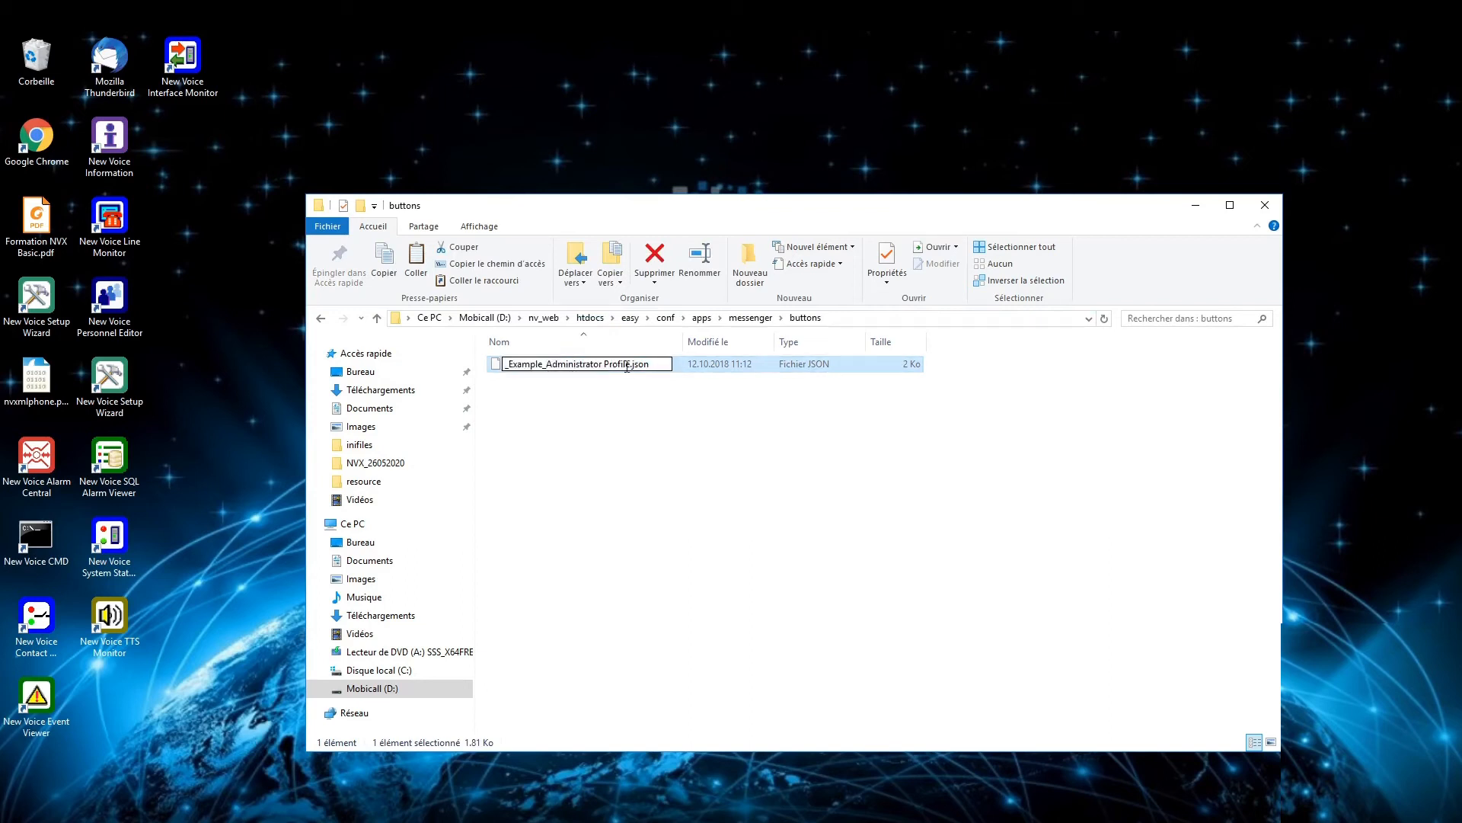
key("BackSpace")
key("BackSpace")
key("BackSpace")
key("BackSpace")
key("BackSpace")
key("BackSpace")
key("BackSpace")
key("BackSpace")
key("BackSpace")
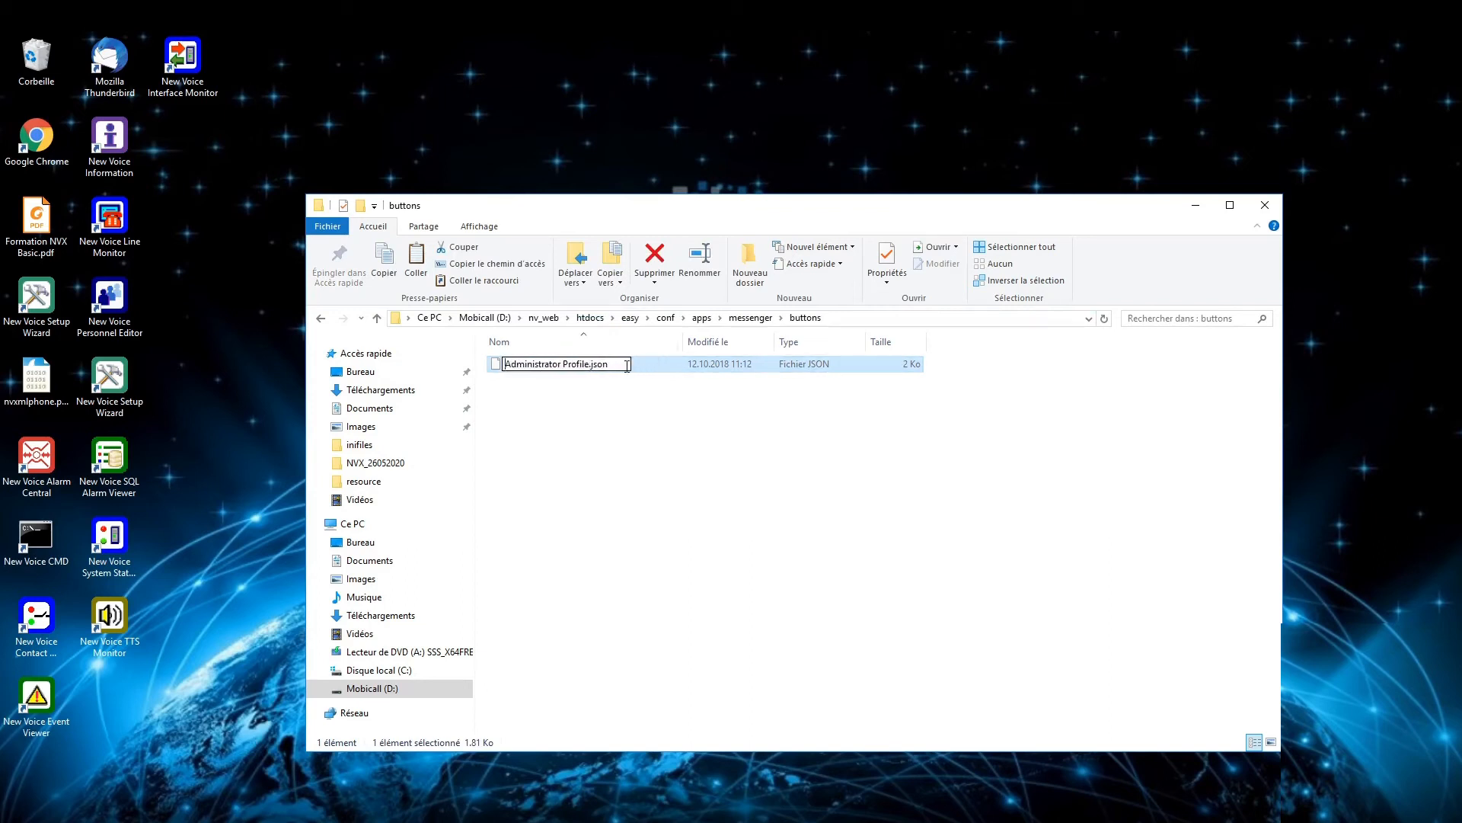
left_click(610, 472)
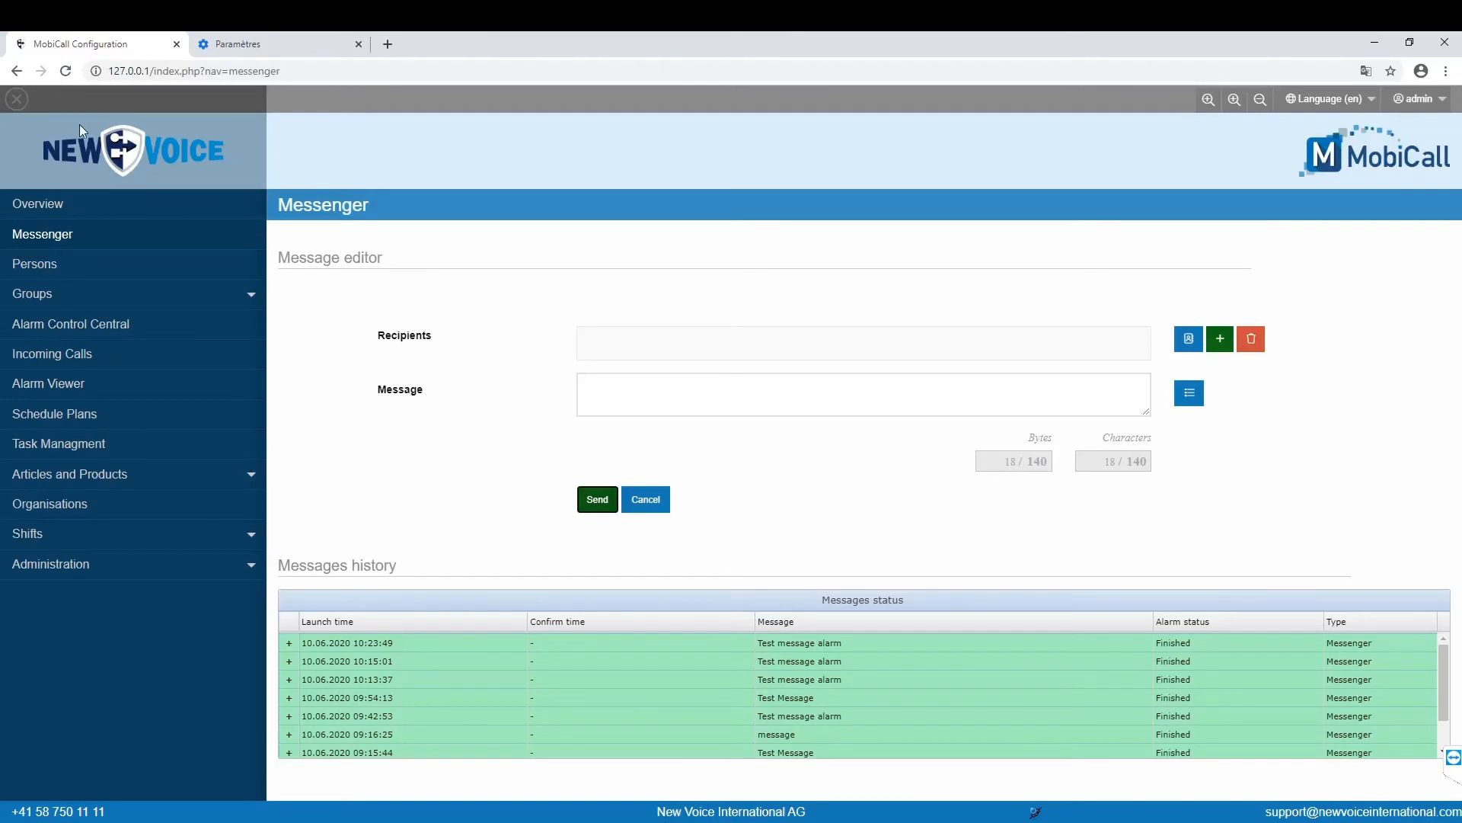
Step: Reload the Messenger page to show the new Quick Alarm and Quick Message buttons, then minimize Chrome
left_click(65, 72)
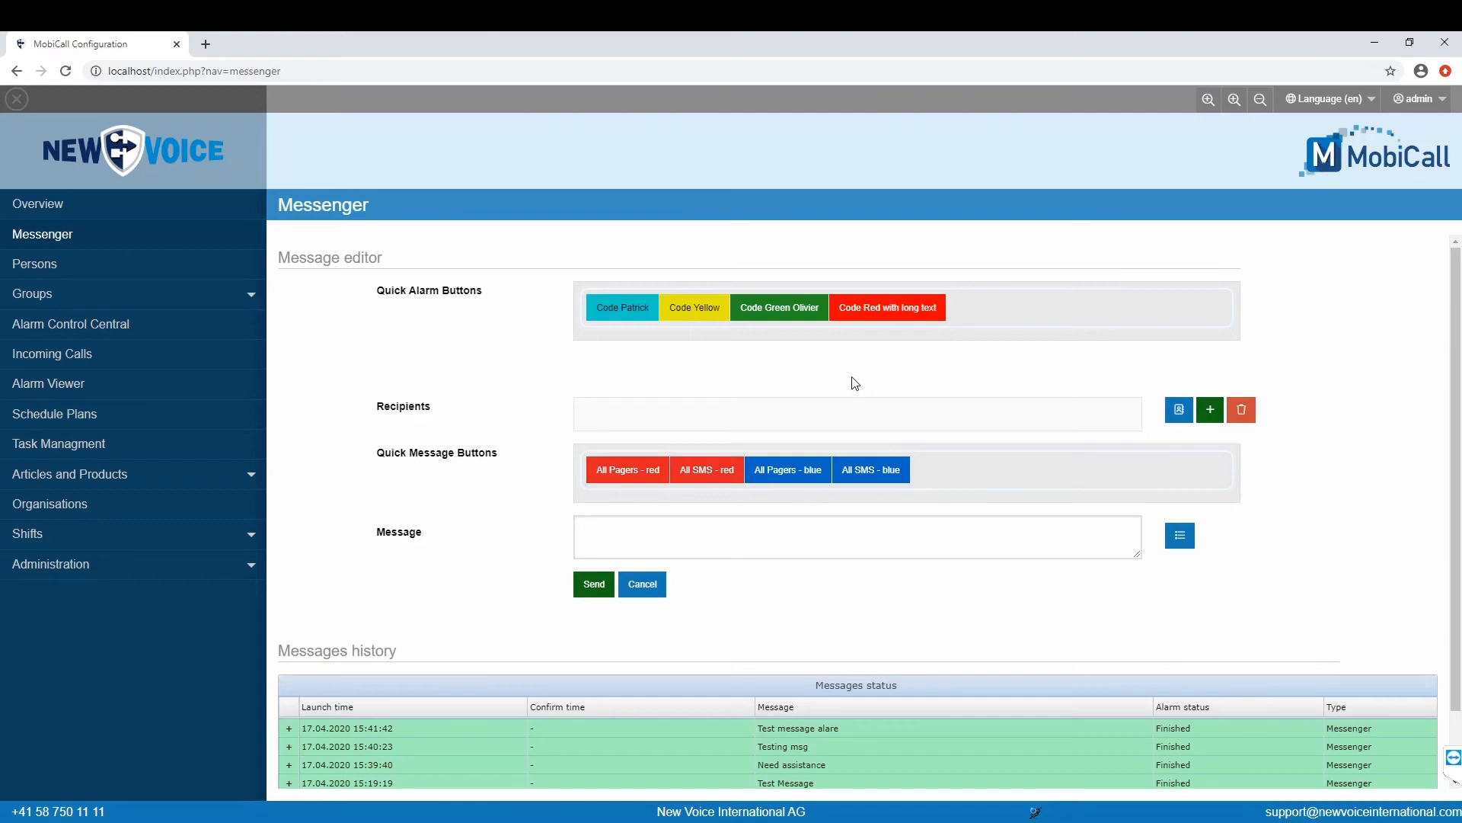
left_click(1374, 47)
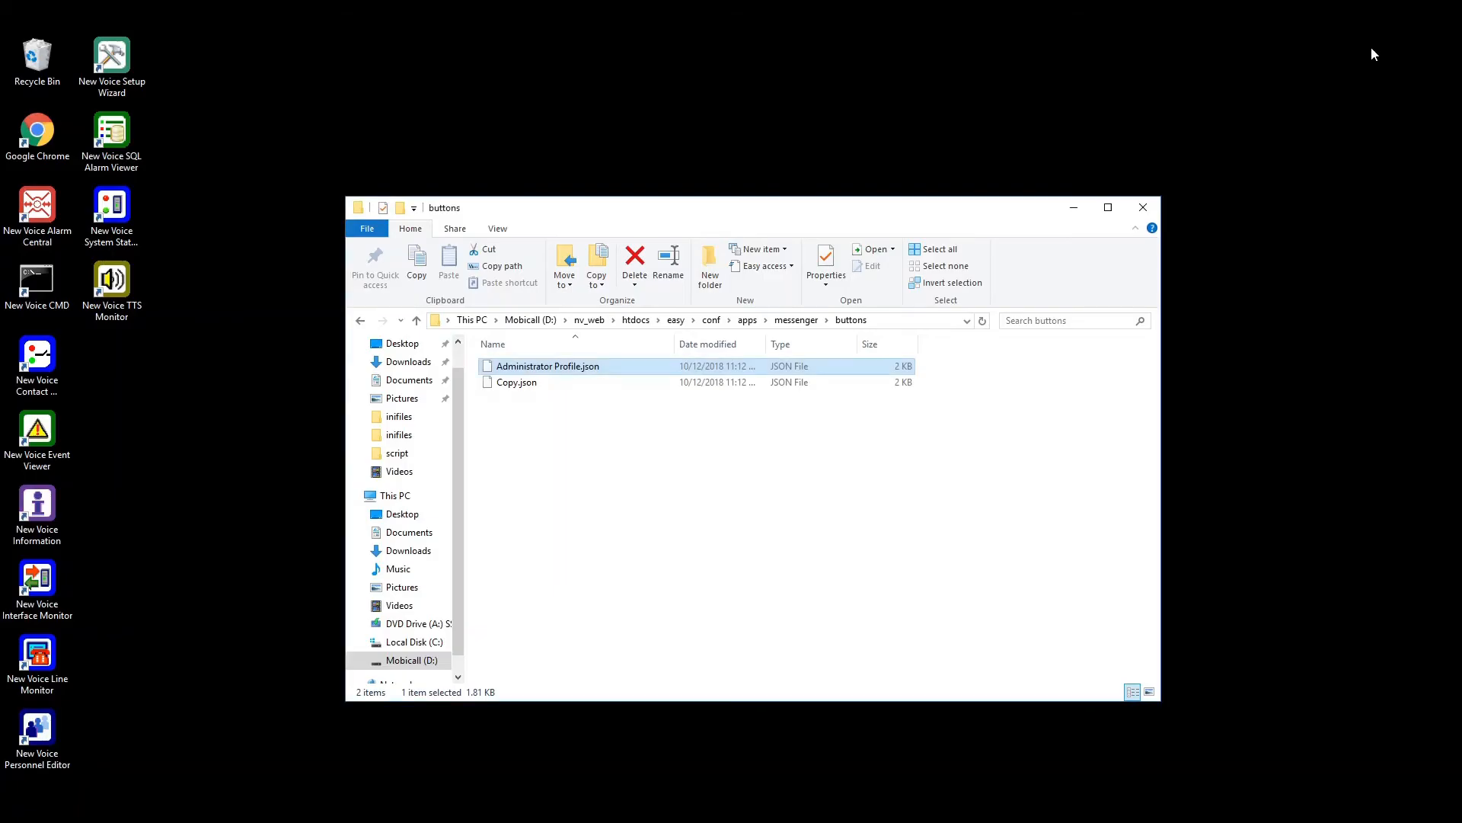
right_click(623, 370)
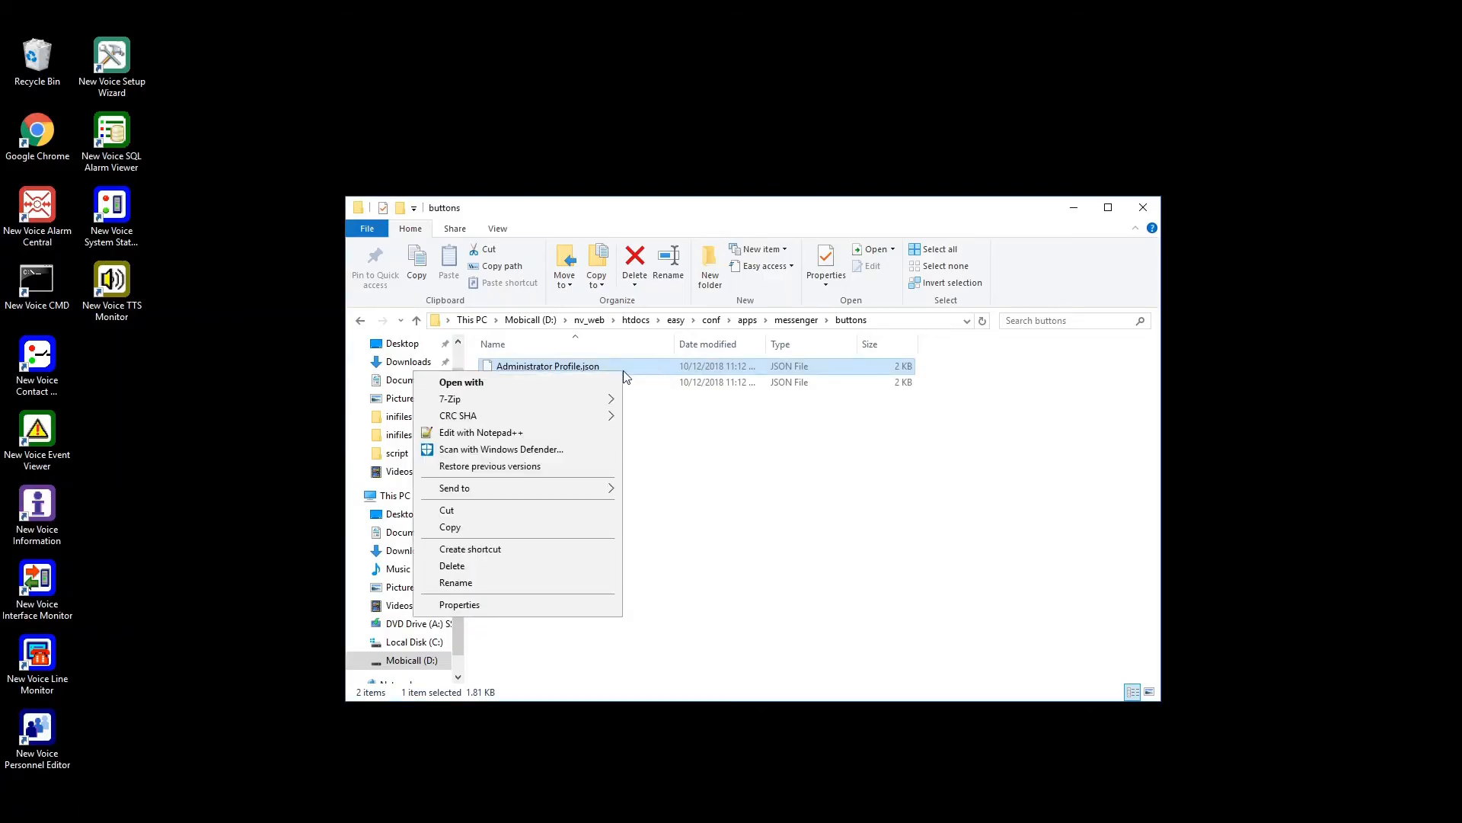
left_click(487, 433)
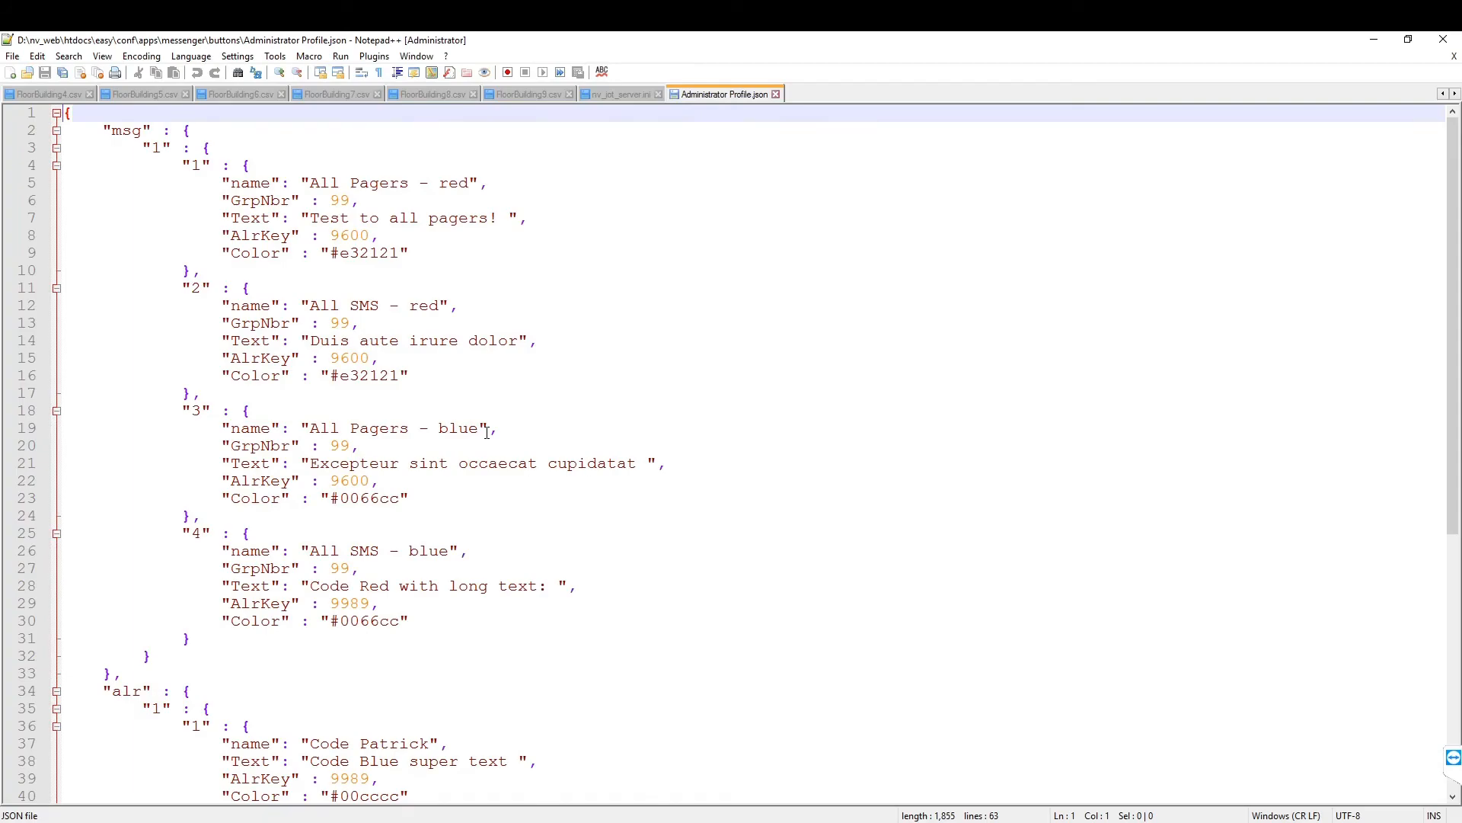
scroll(488, 432, "up", 5)
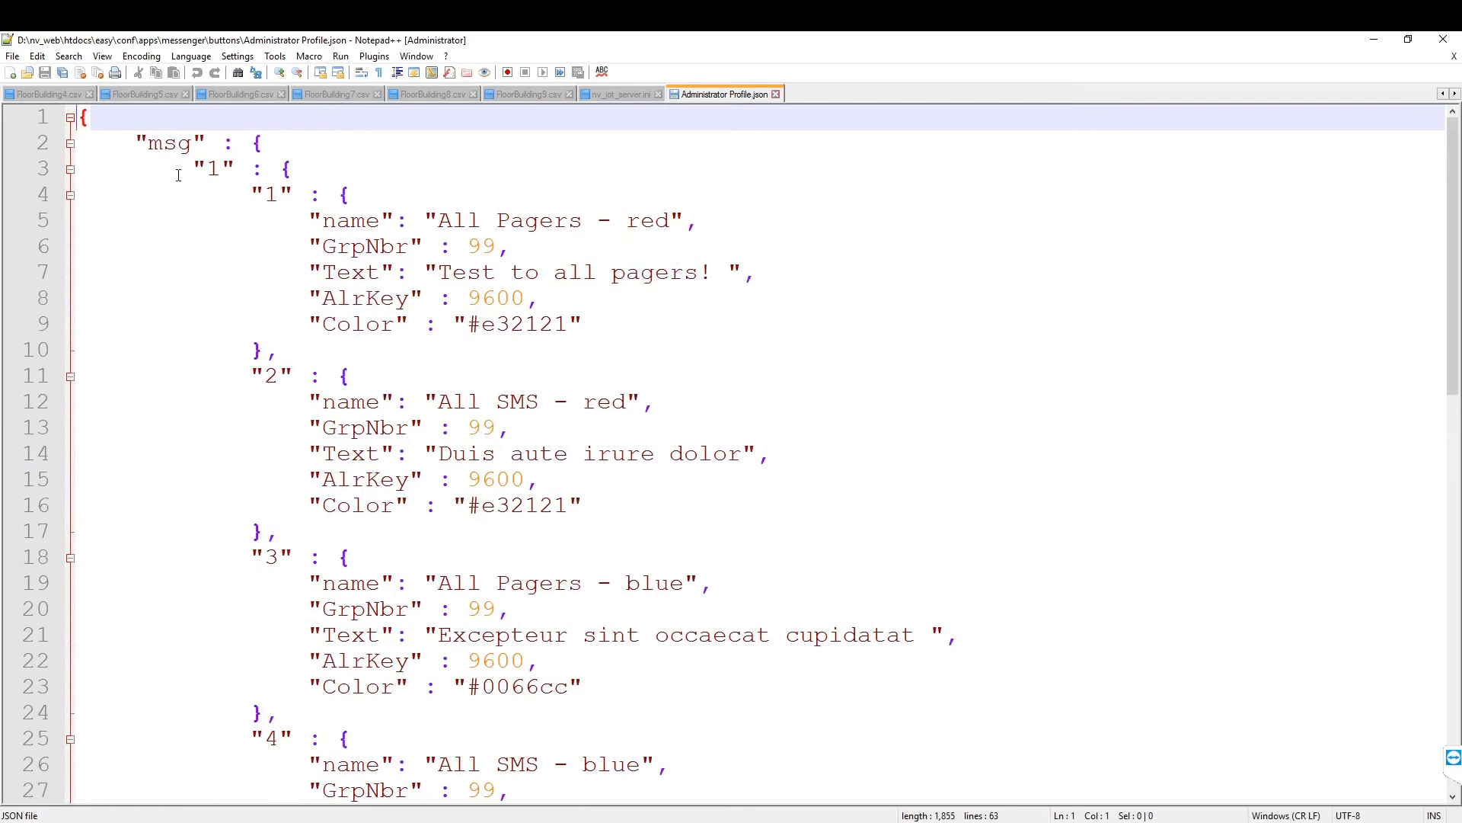
left_click_drag(155, 144, 196, 143)
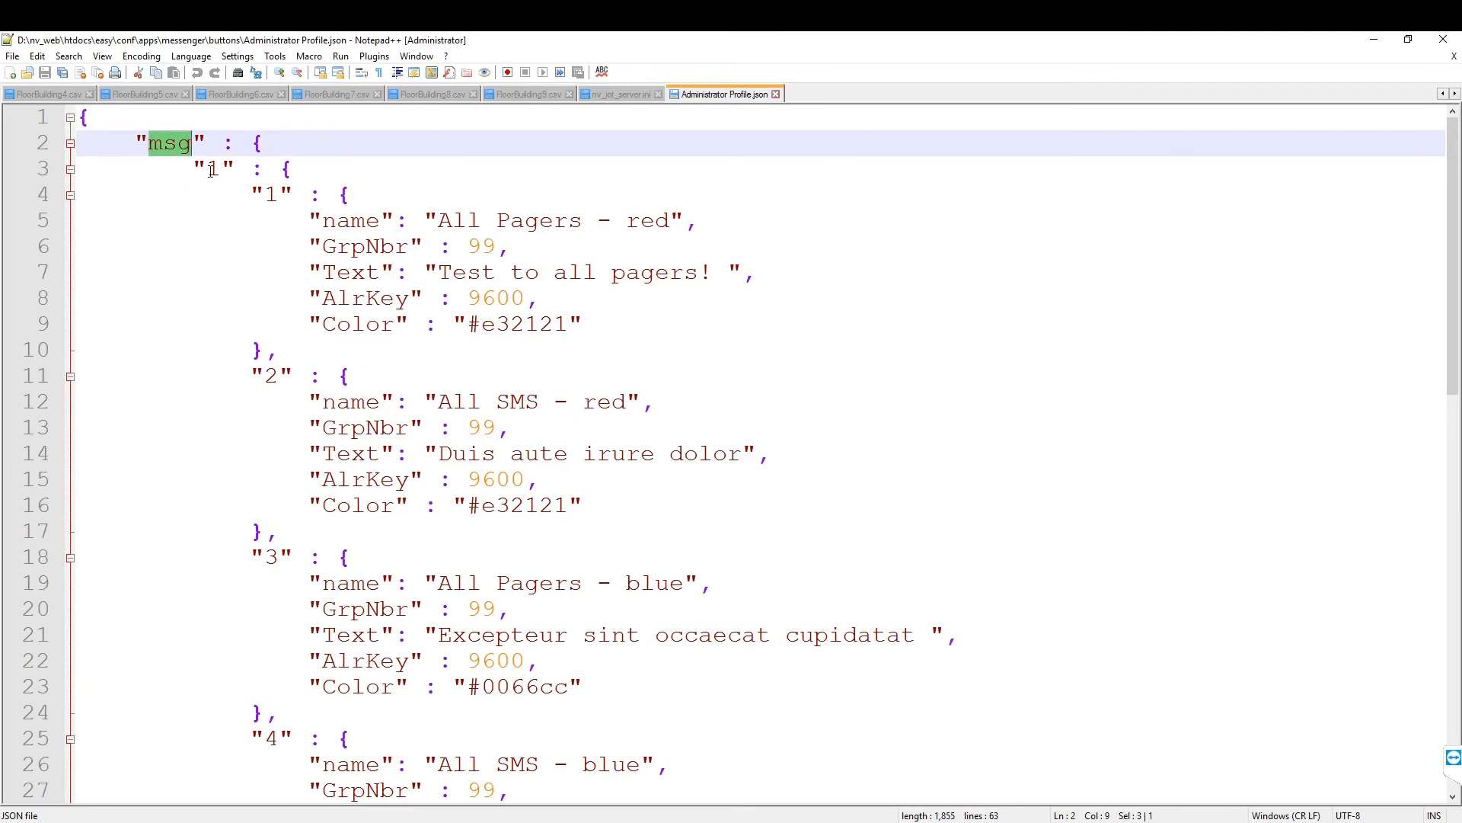
left_click_drag(212, 169, 224, 172)
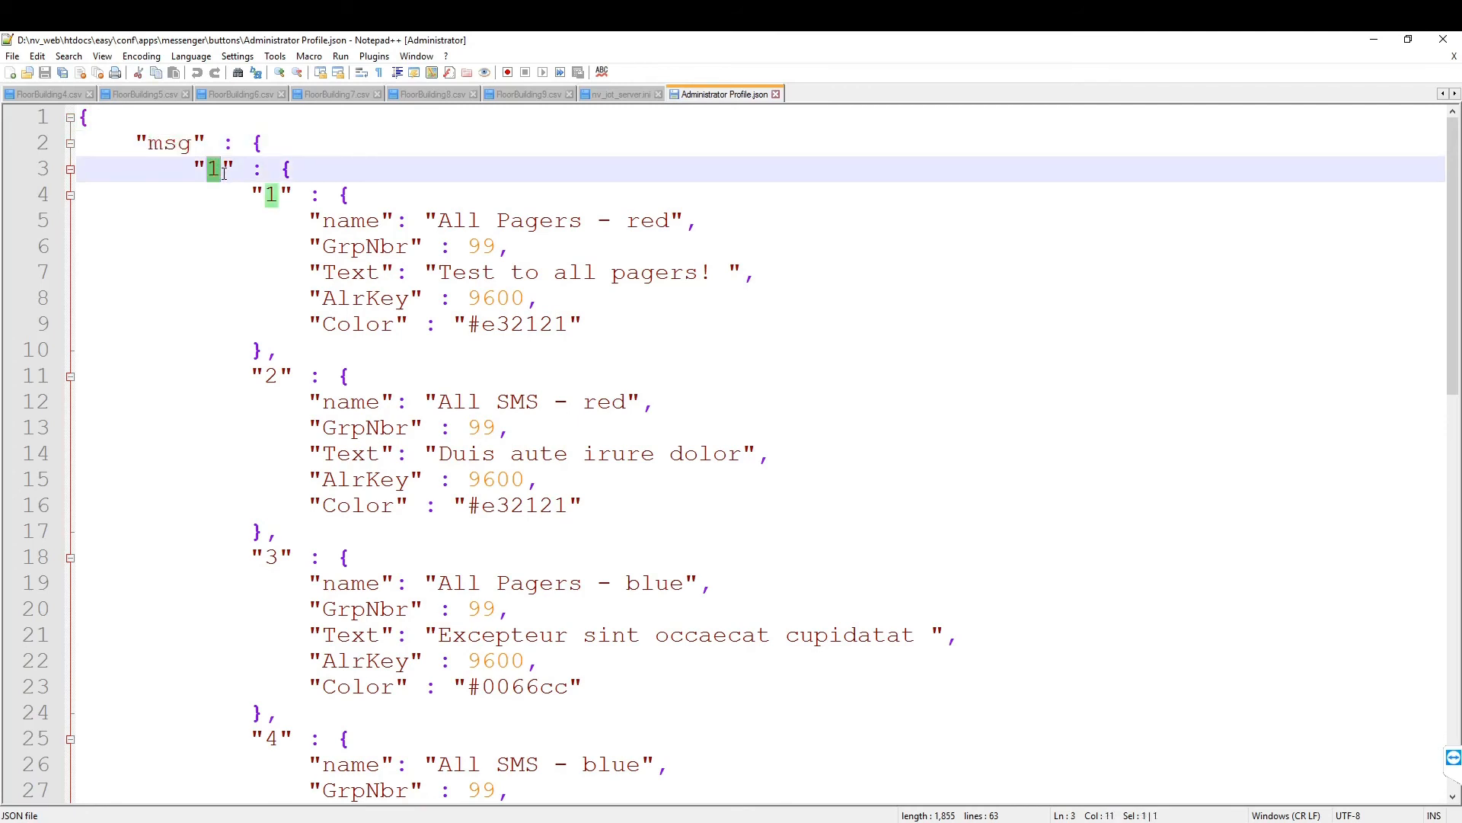
left_click_drag(253, 195, 294, 194)
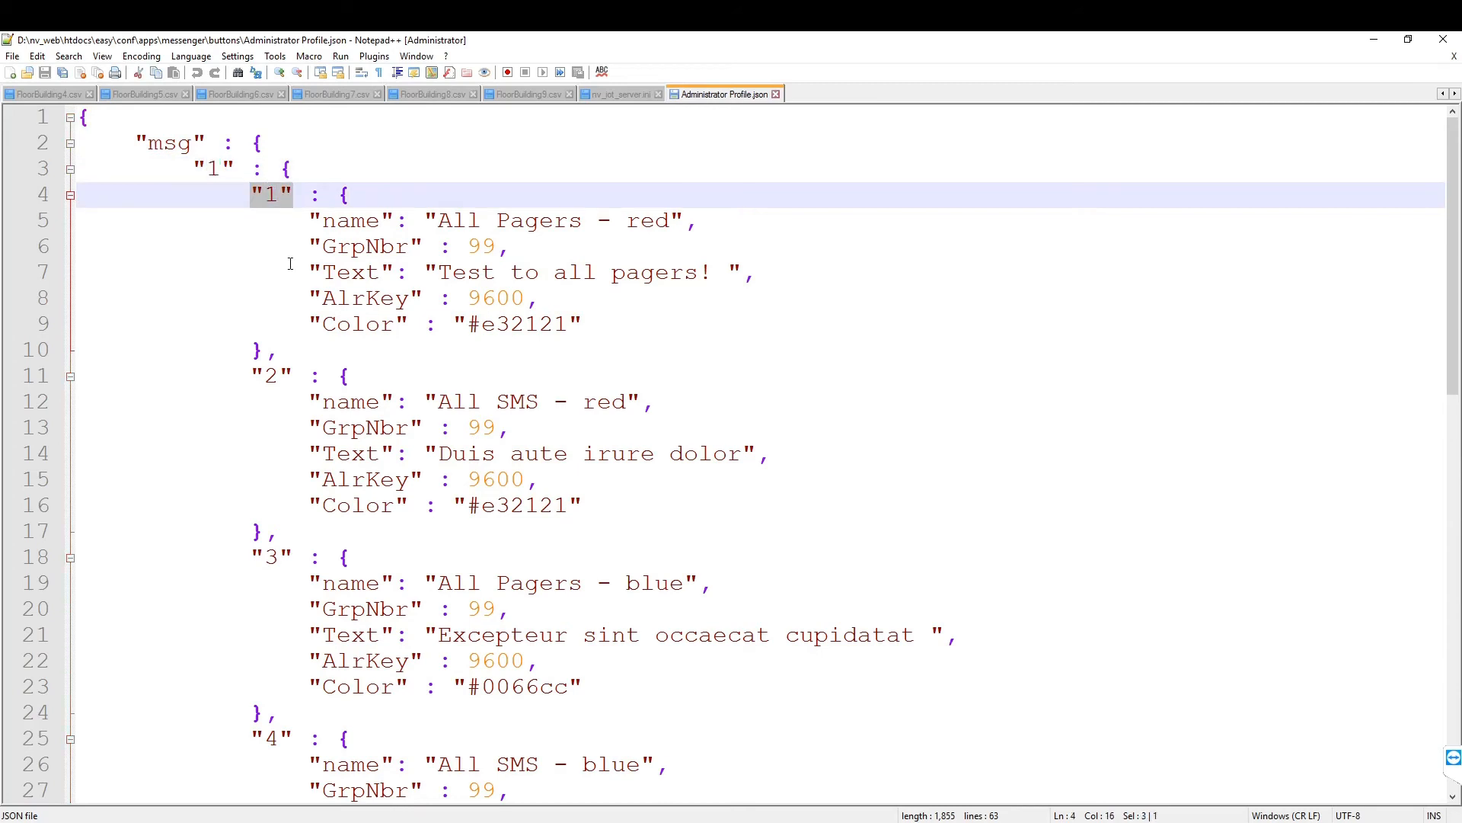
double_click(350, 222)
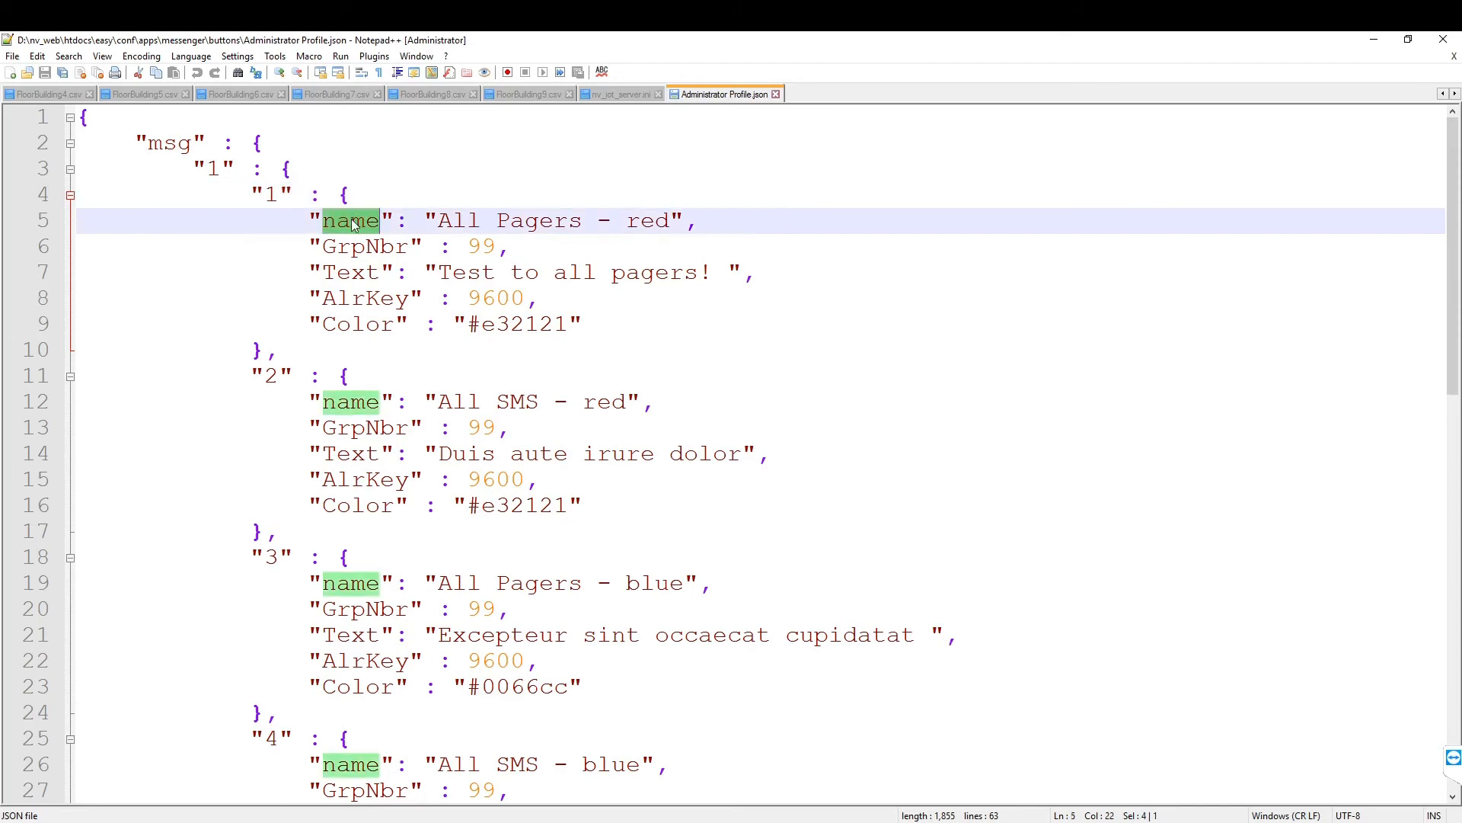
double_click(368, 247)
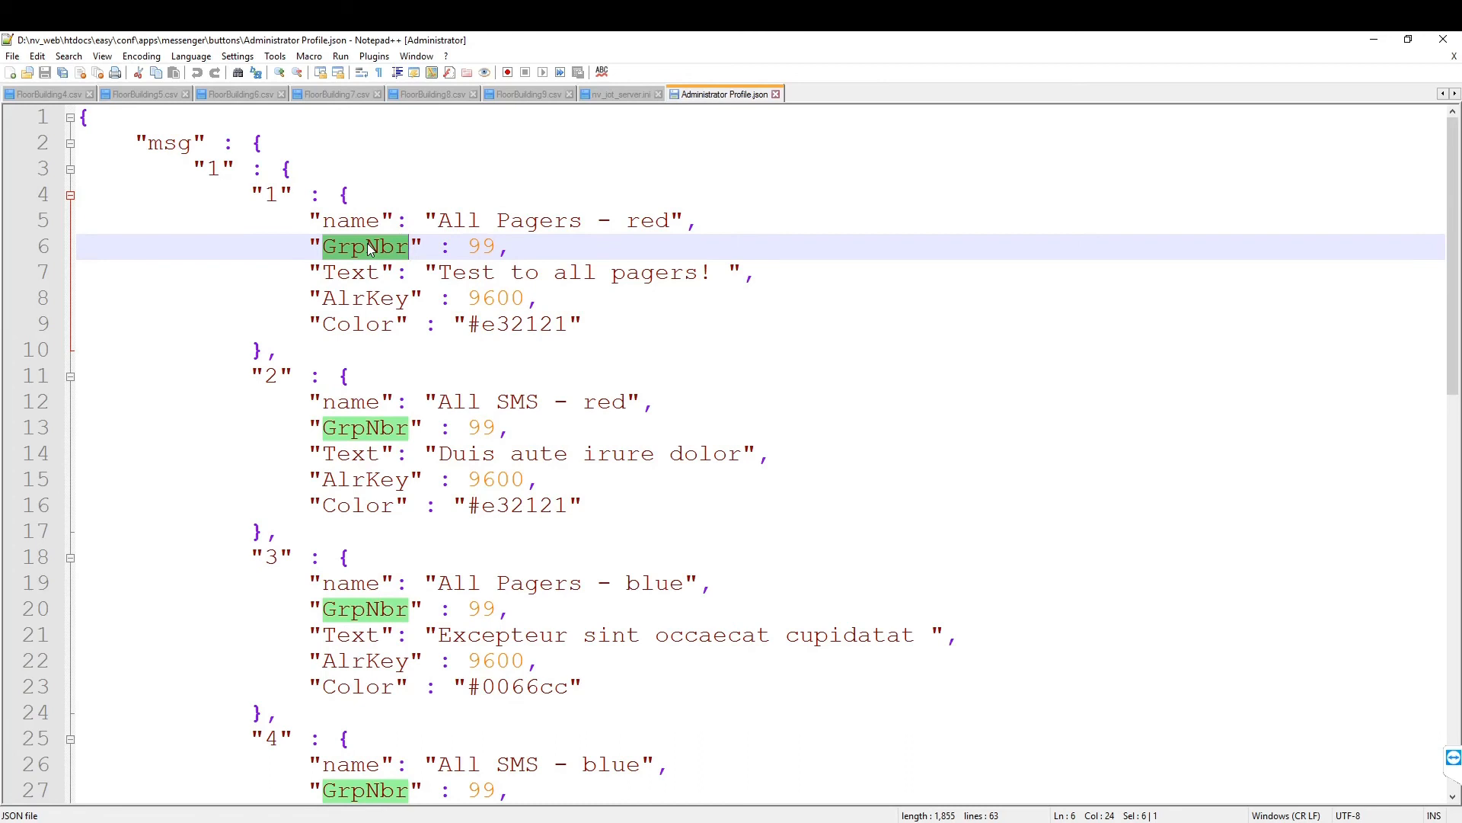
double_click(361, 275)
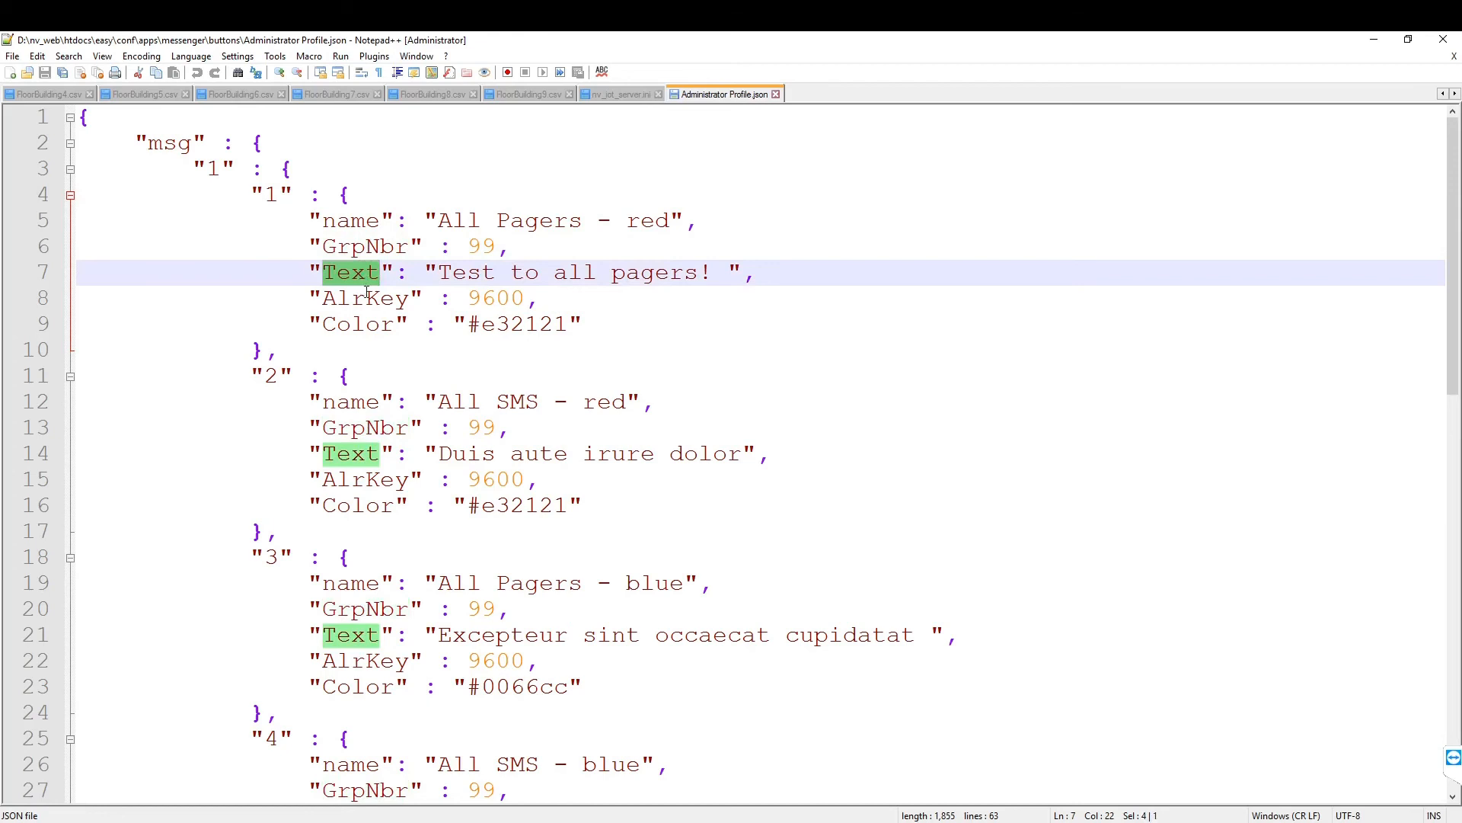
double_click(369, 300)
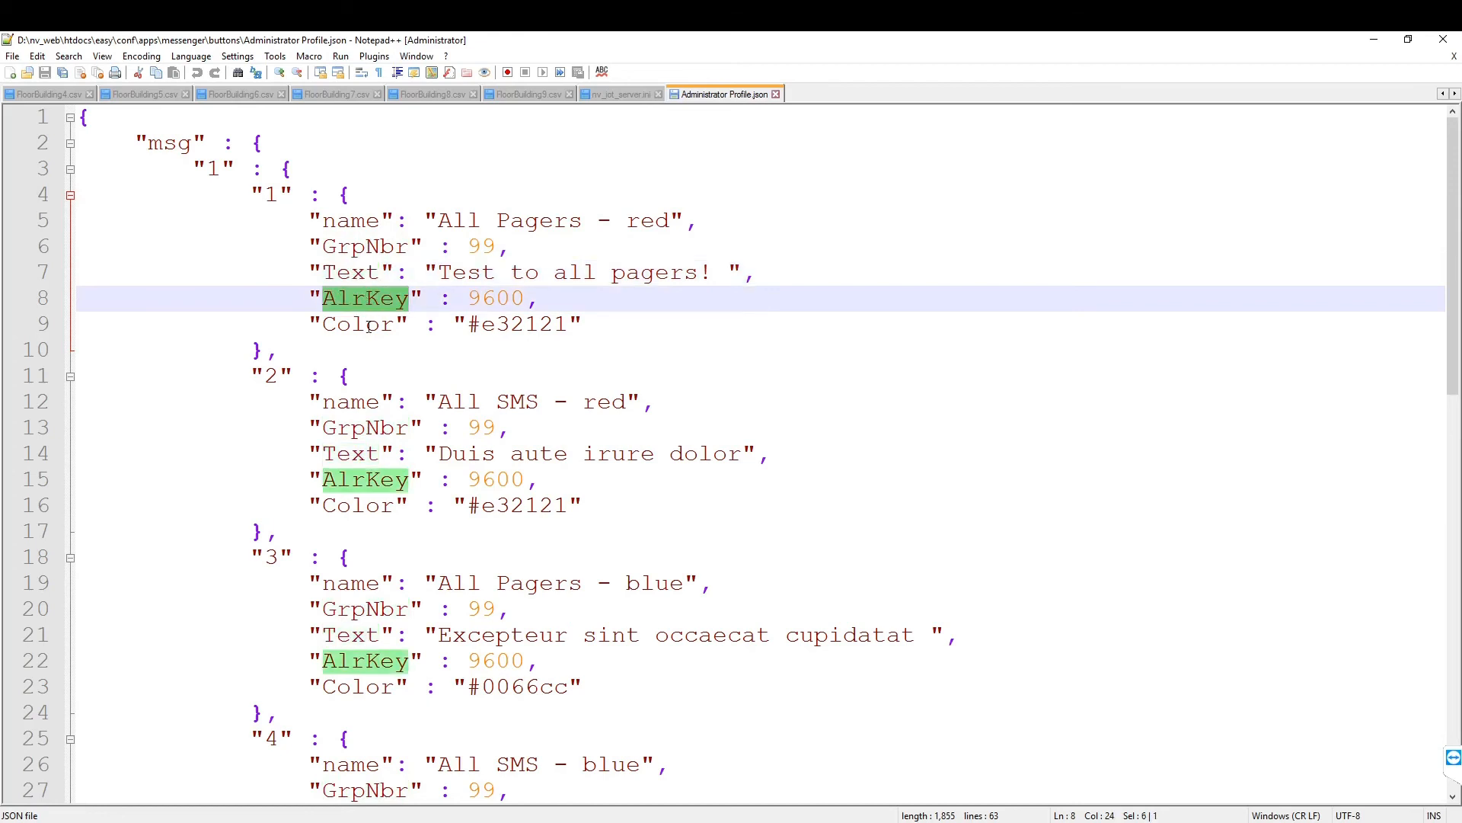
double_click(370, 326)
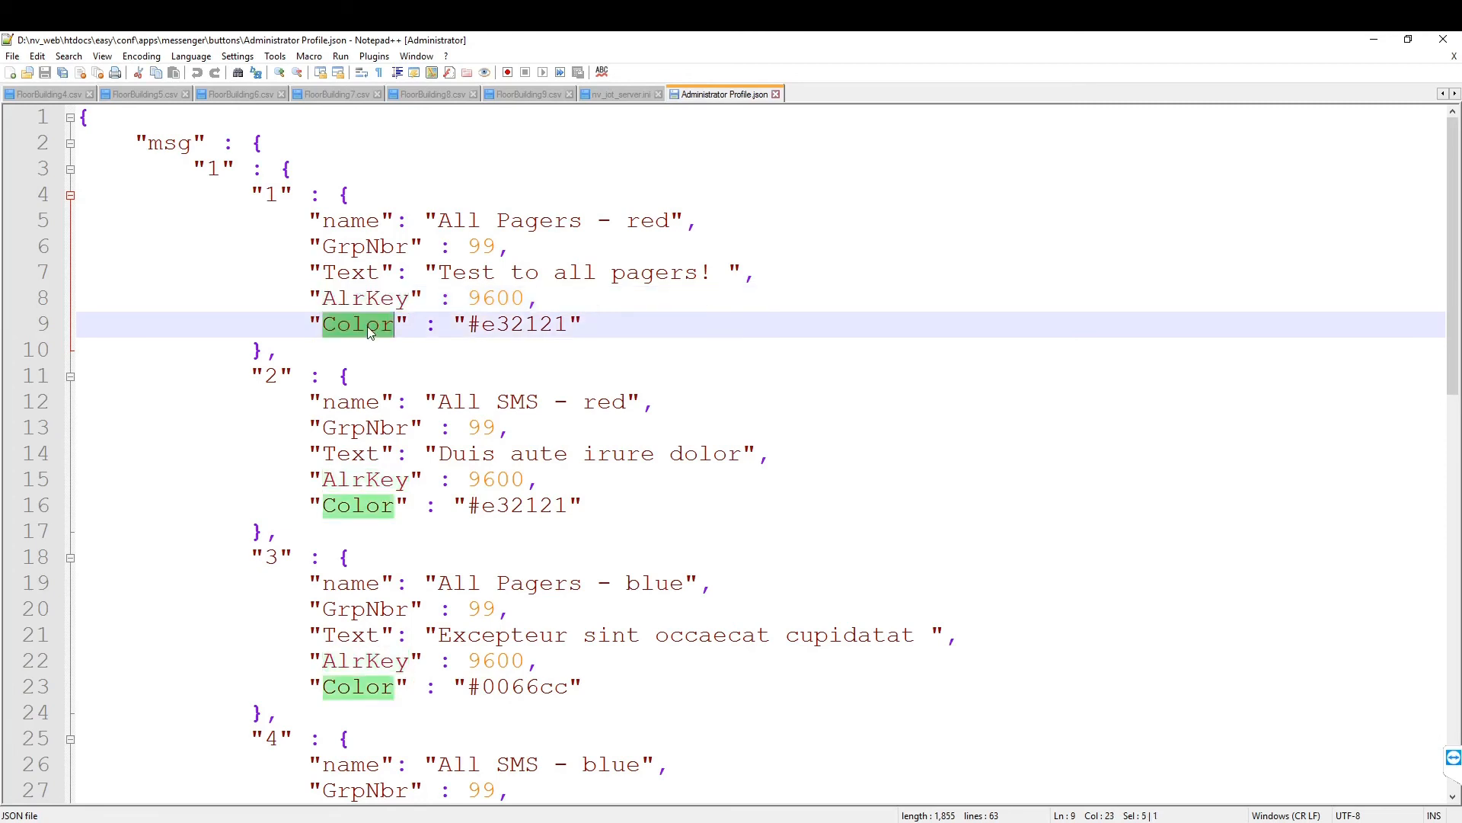
left_click(243, 309)
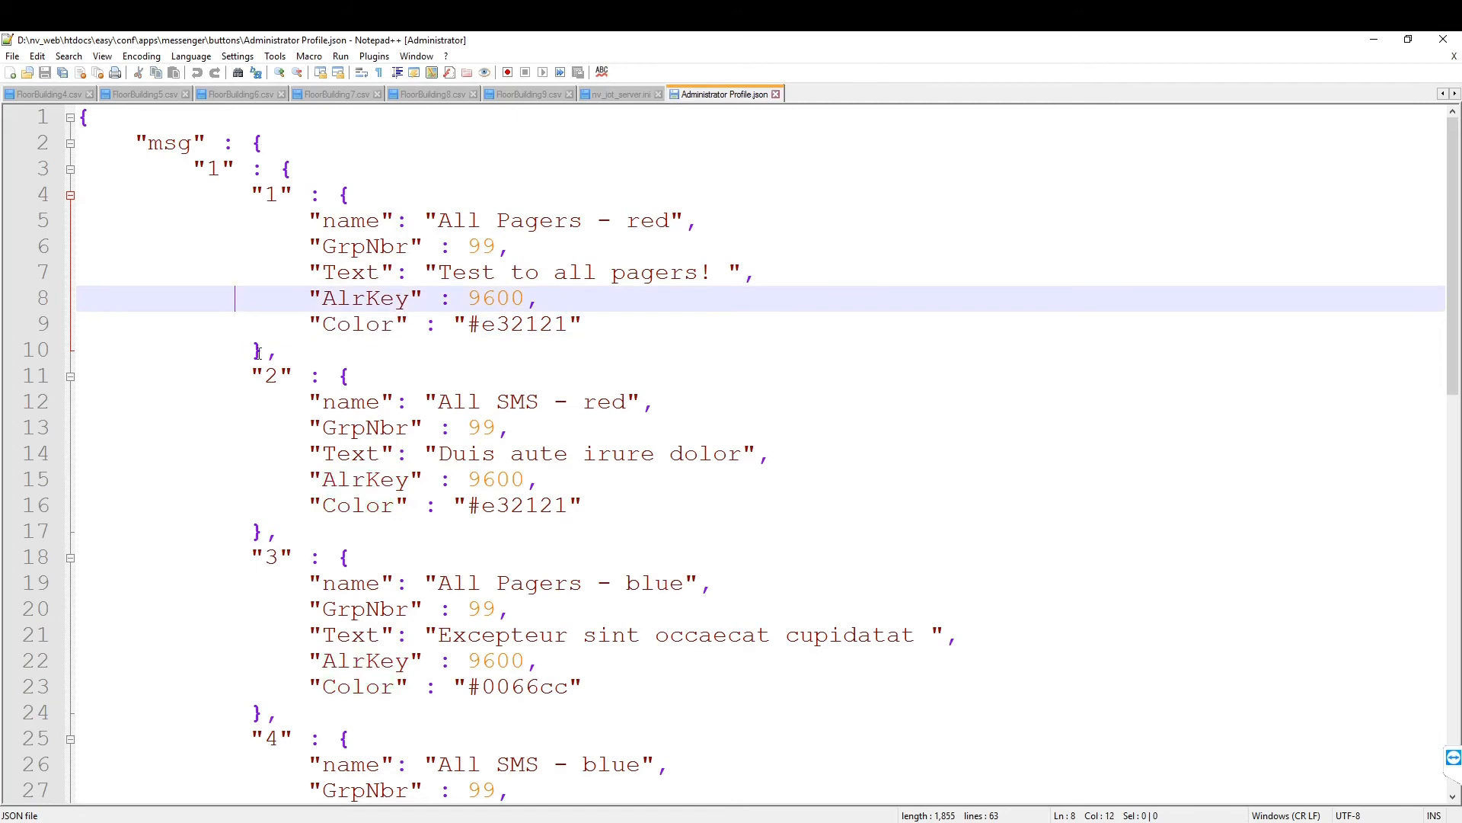
Step: Go over the alr section keys, the first alarm button and the Code Yellow entry, then set Notepad++ aside
scroll(262, 533, "down", 8)
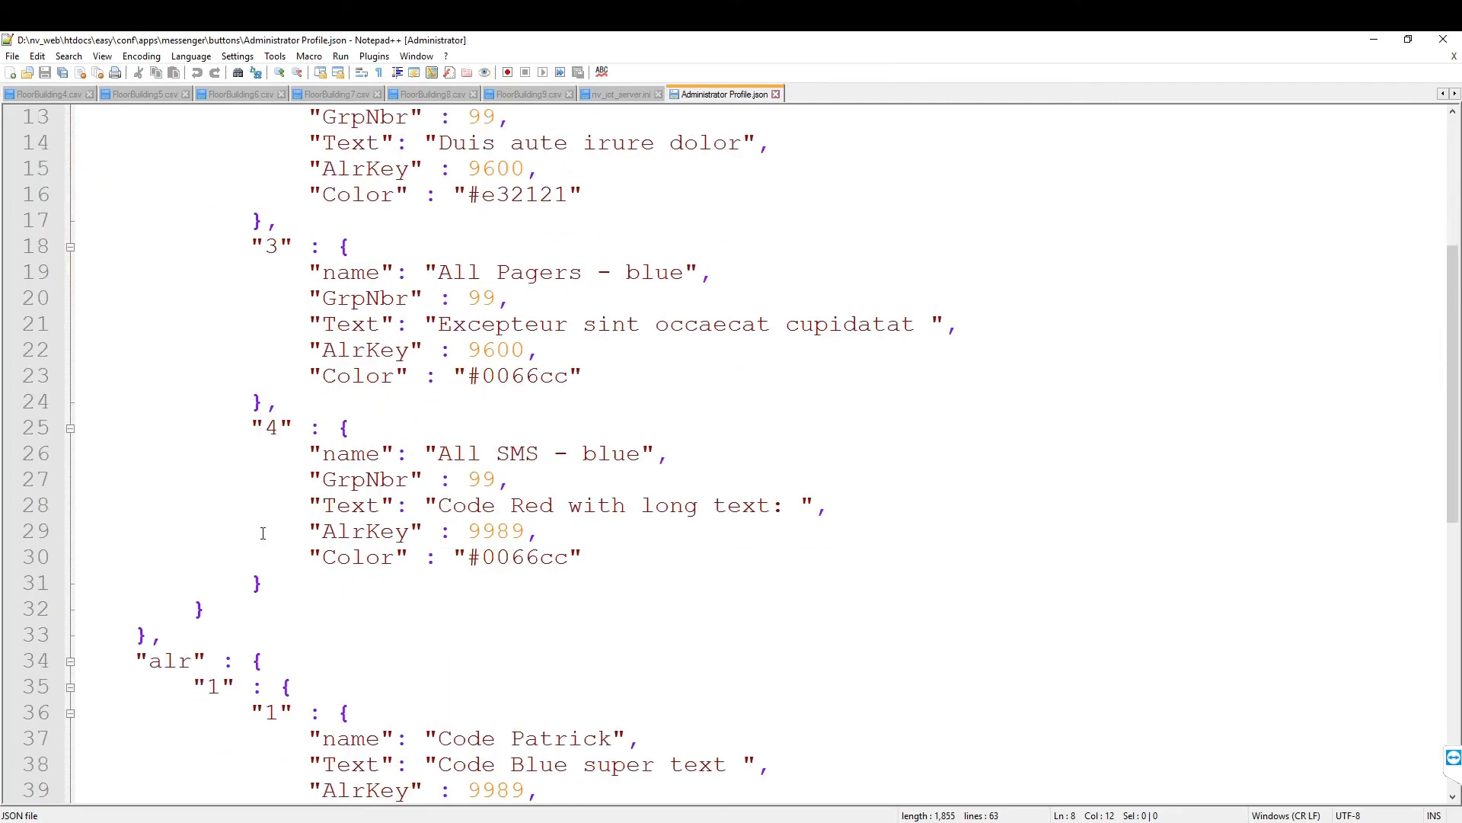
scroll(262, 533, "down", 3)
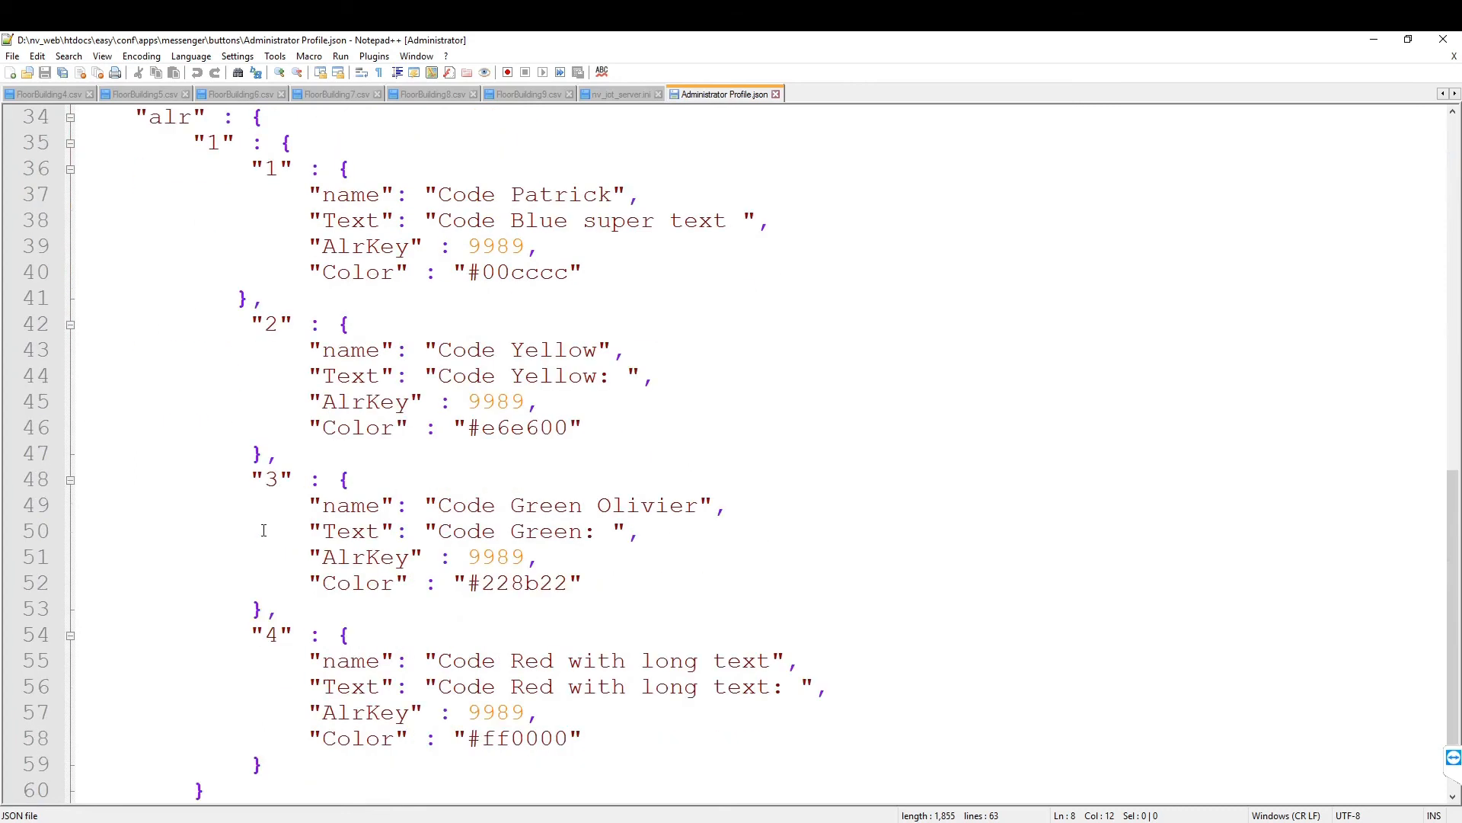
scroll(263, 530, "up", 1)
double_click(160, 199)
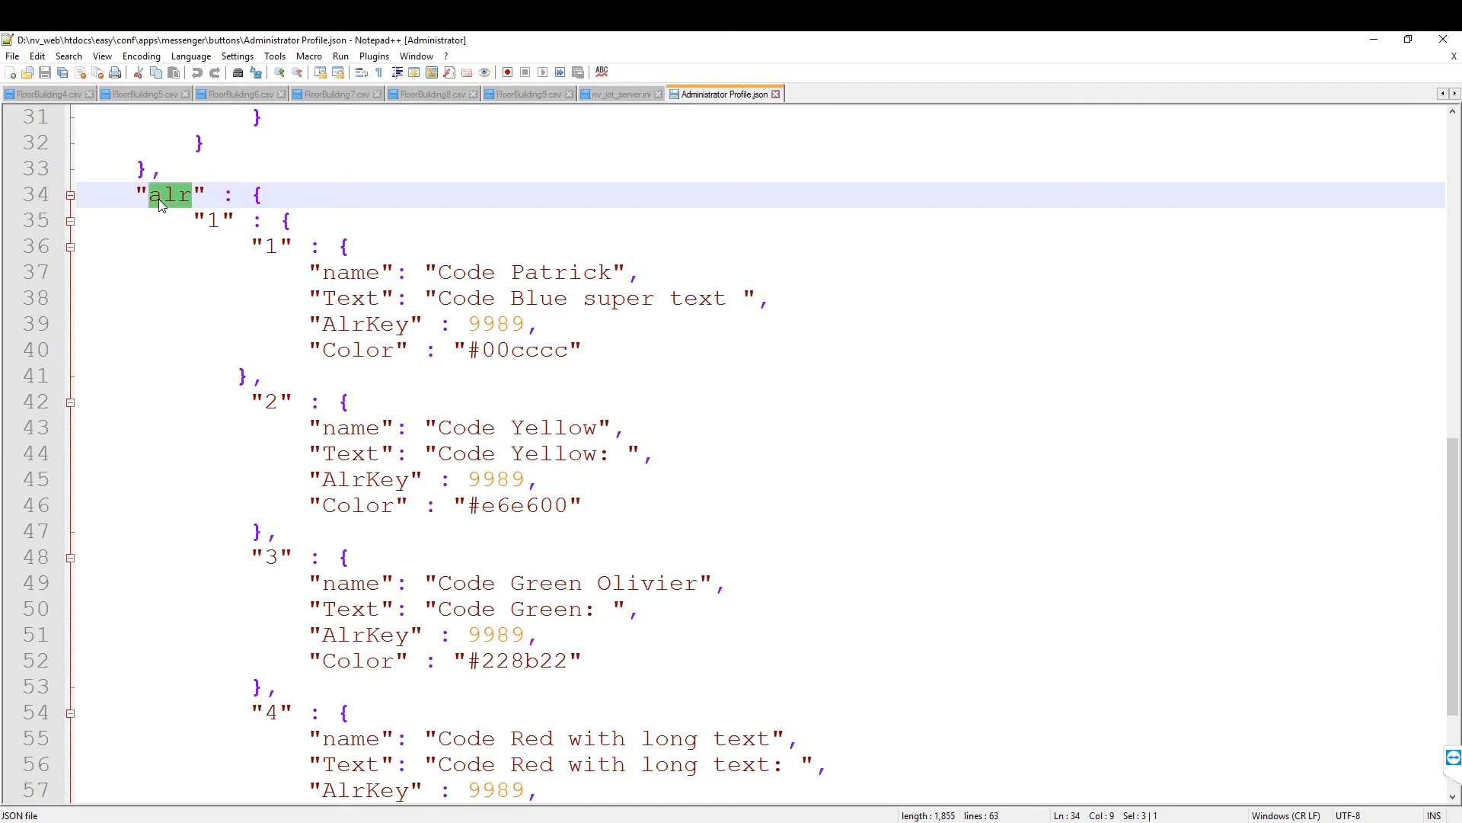
left_click(214, 219)
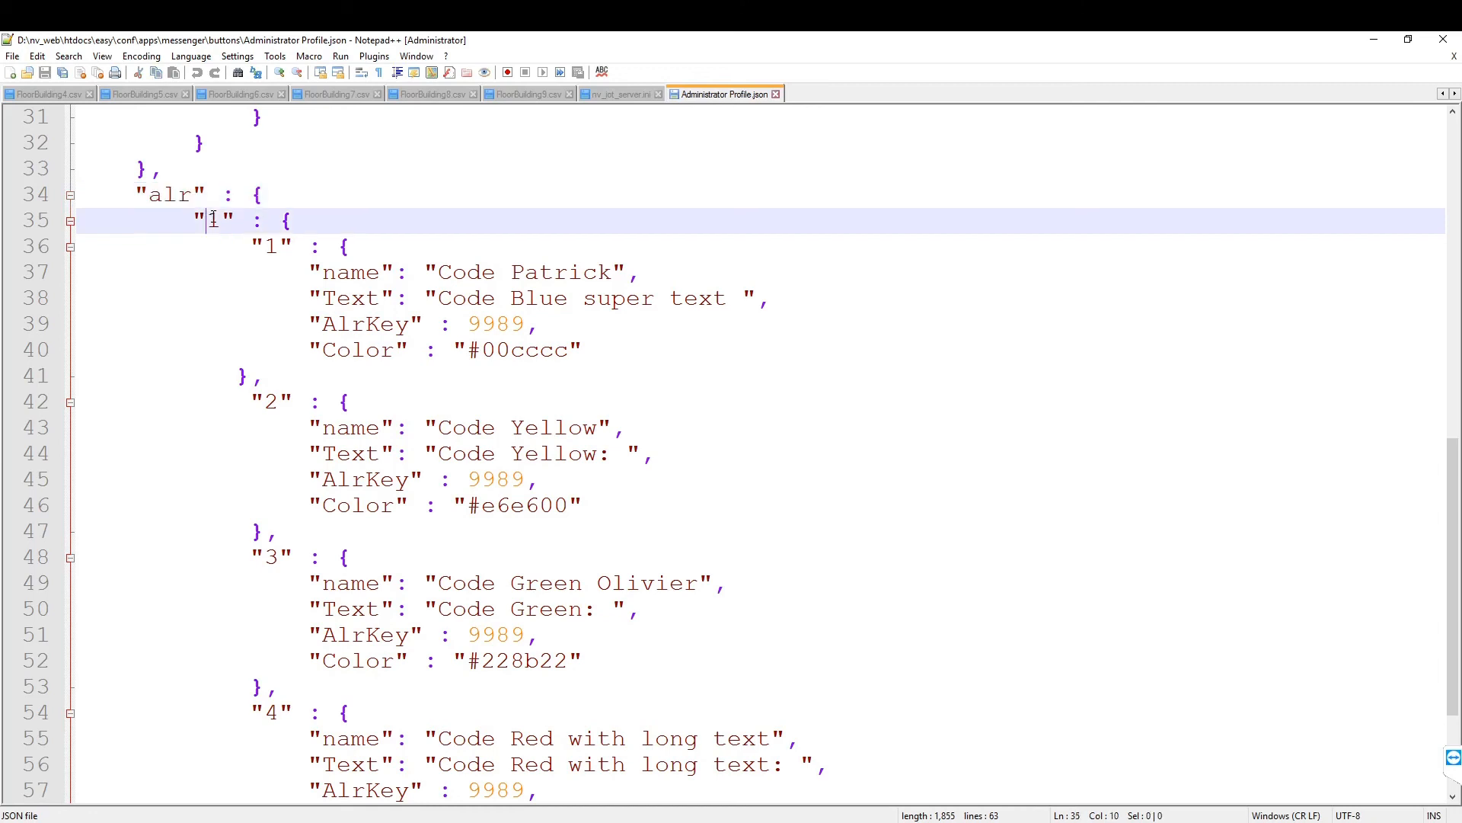
double_click(272, 246)
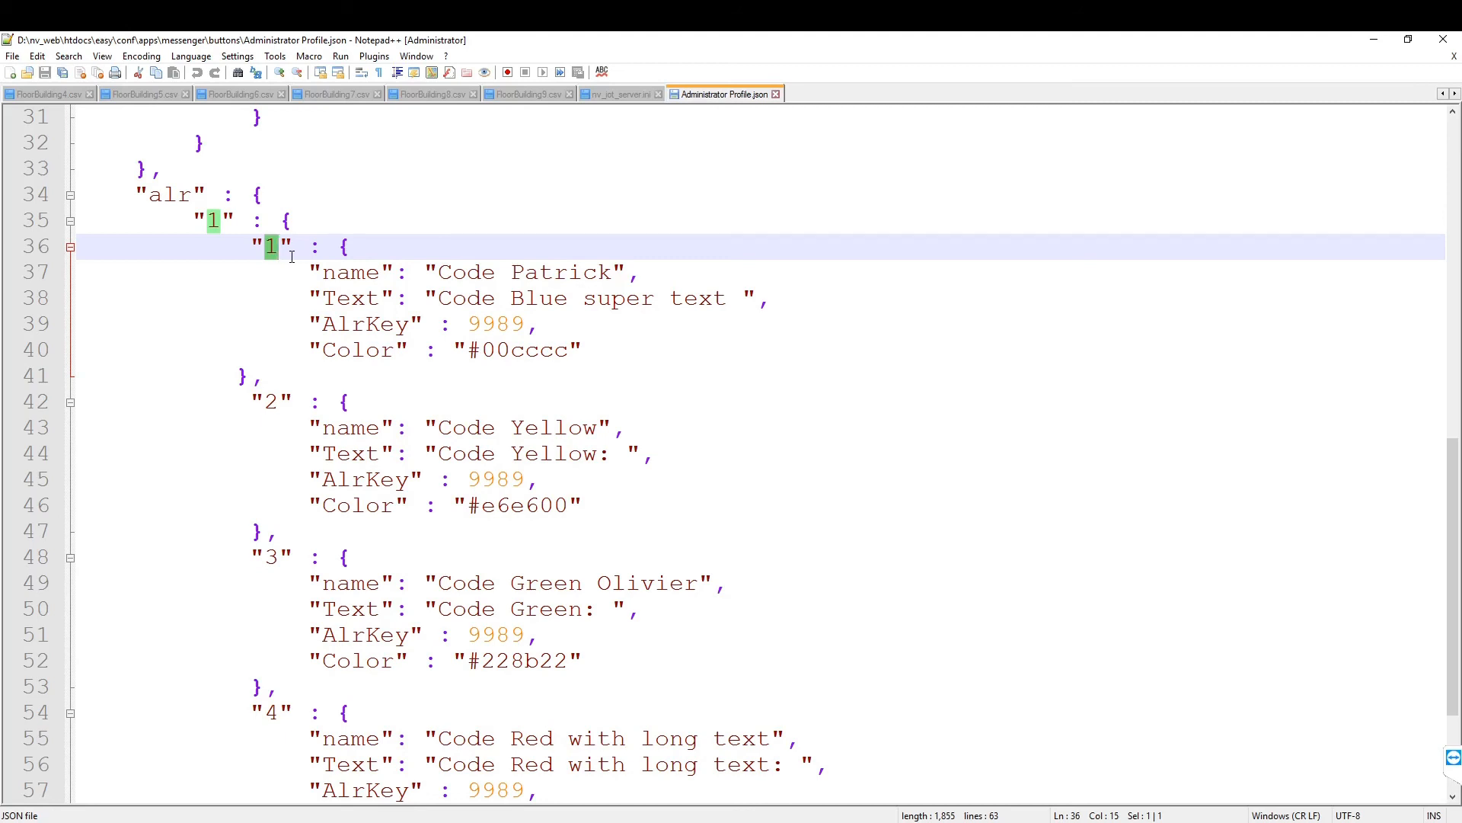
left_click(706, 386)
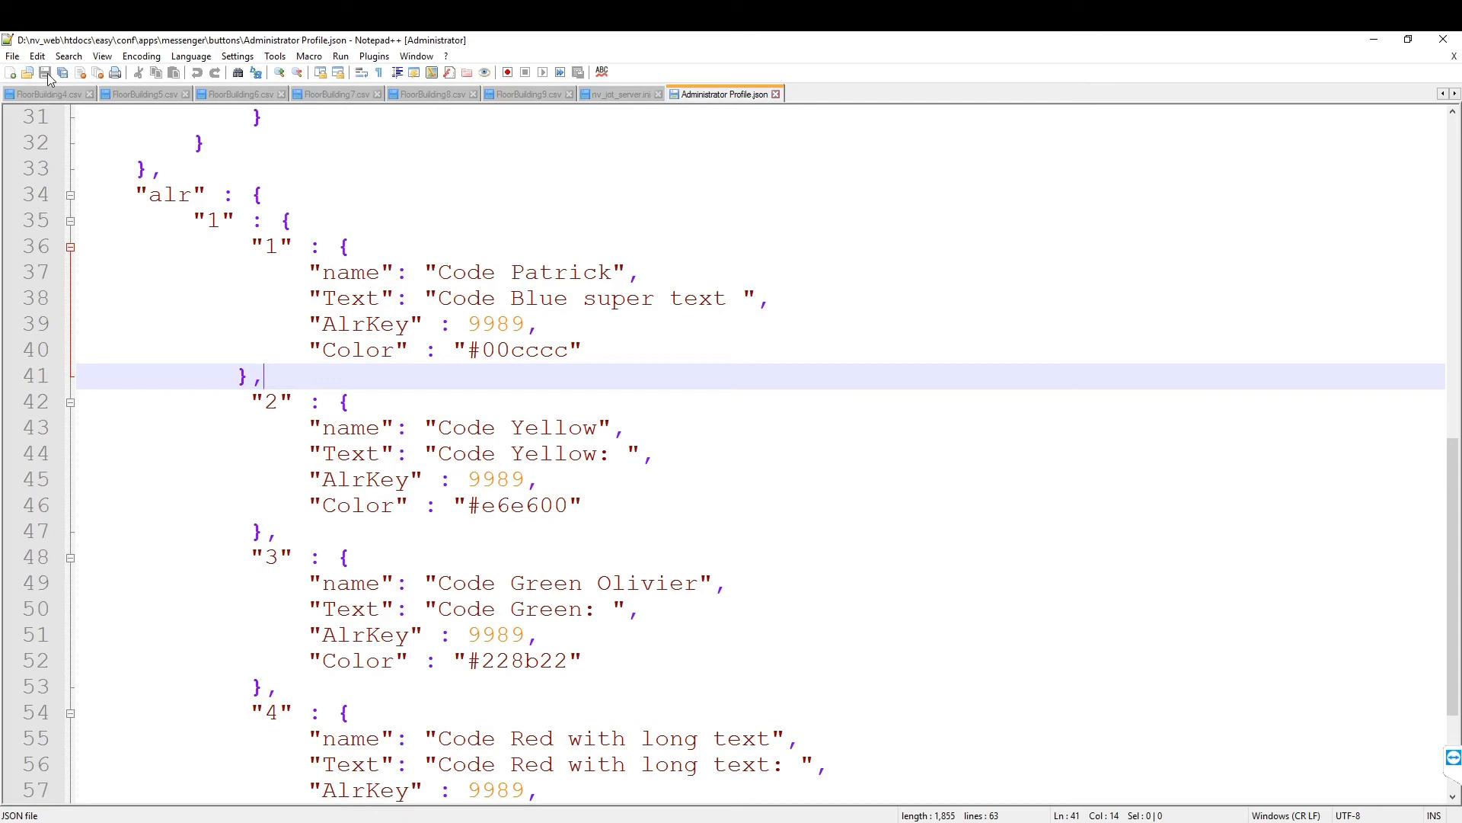
left_click(644, 418)
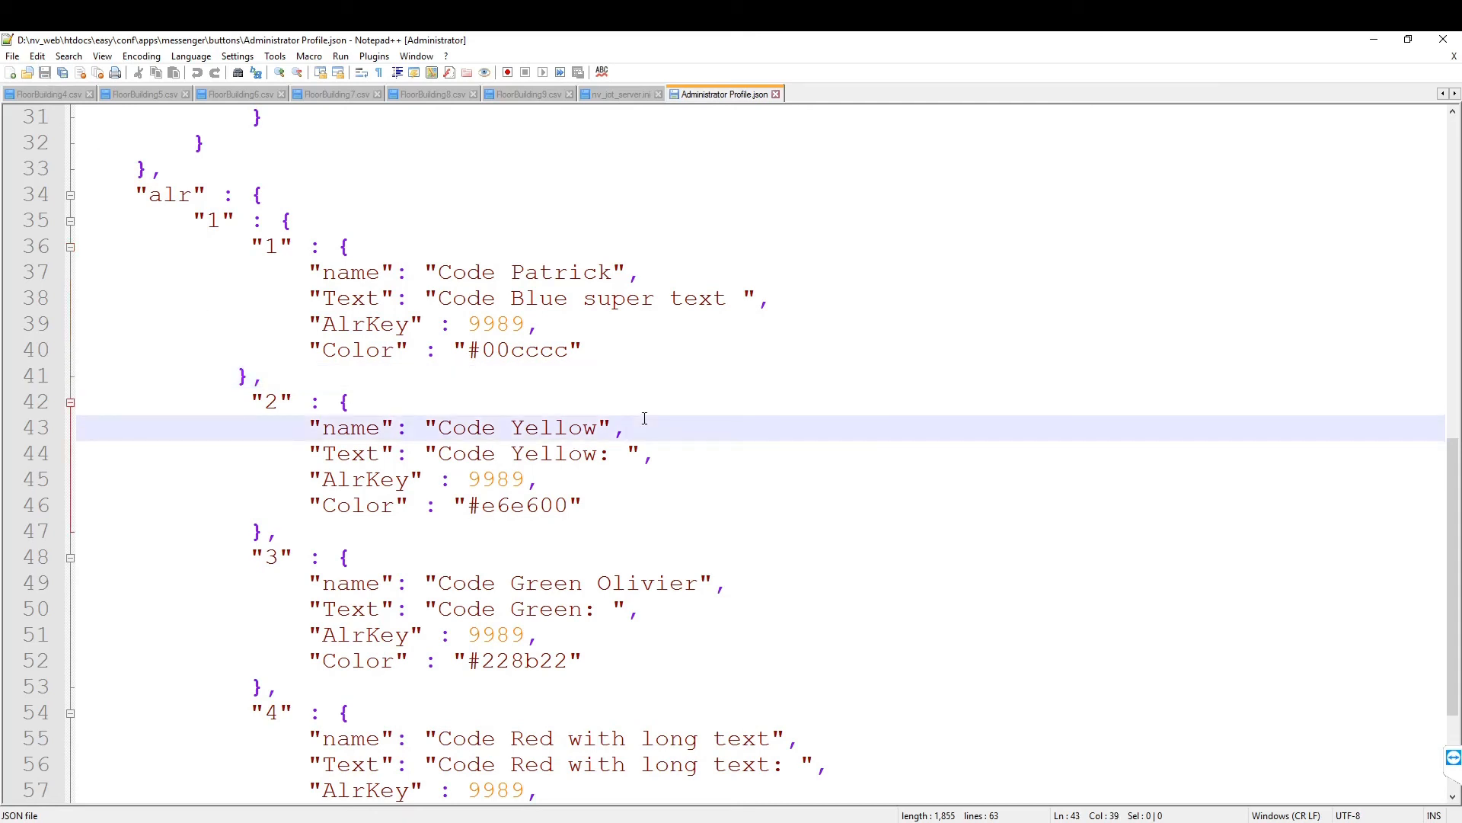
left_click(1371, 40)
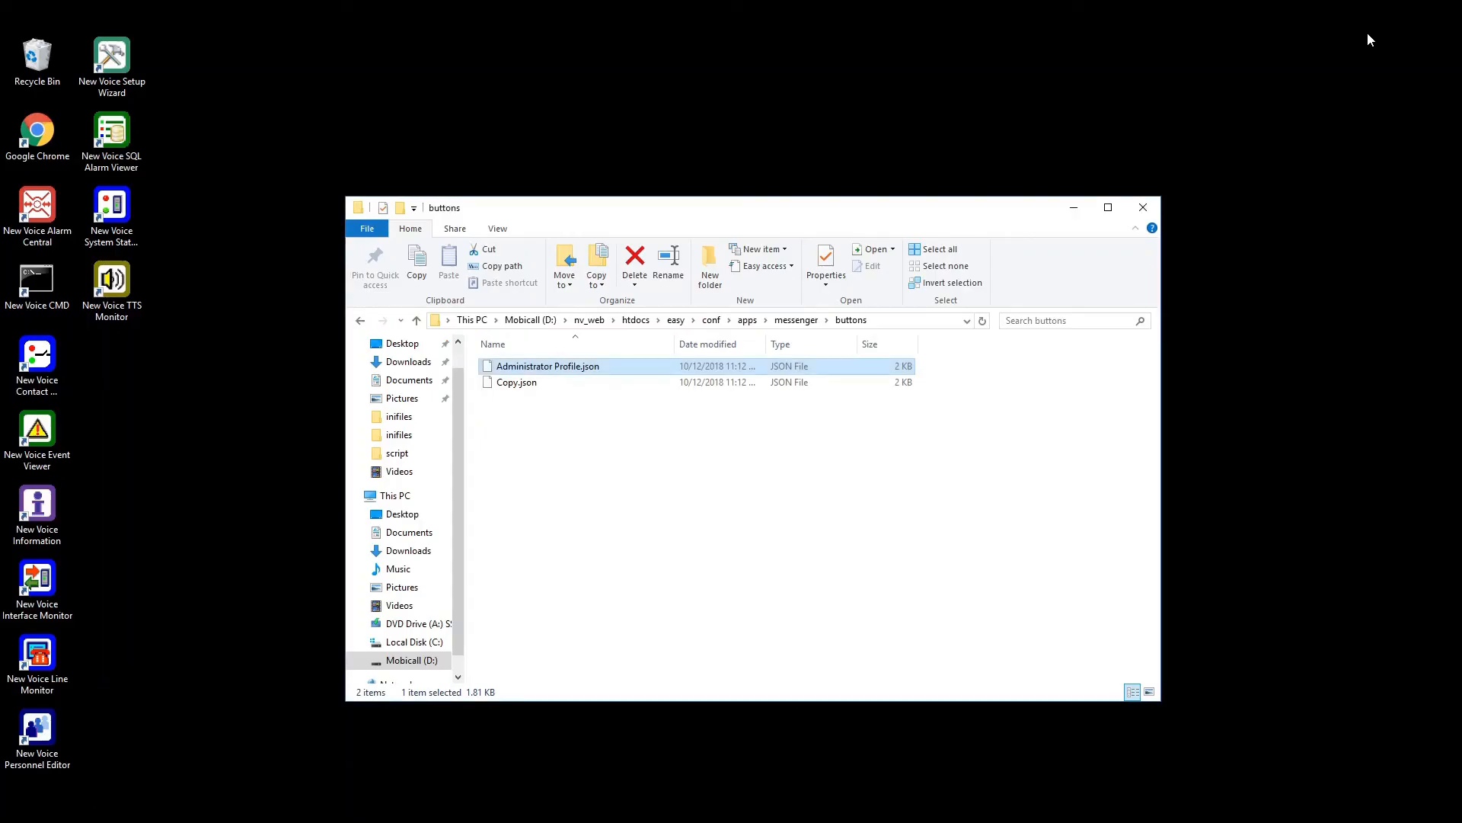
Step: Duplicate Administrator Profile.json in the buttons folder and name the copy 'User1 Profile .json'
right_click(576, 369)
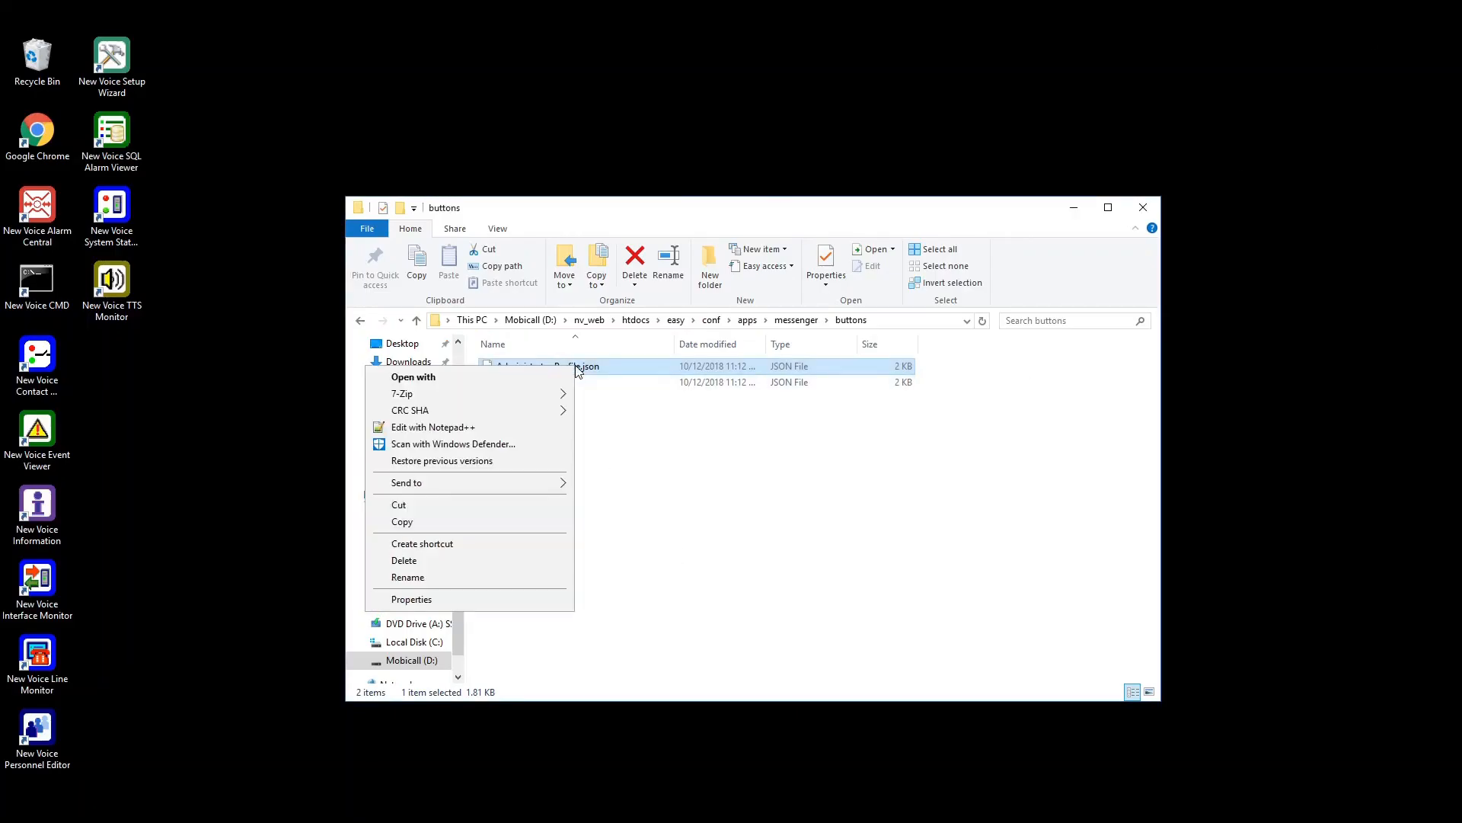
left_click(415, 521)
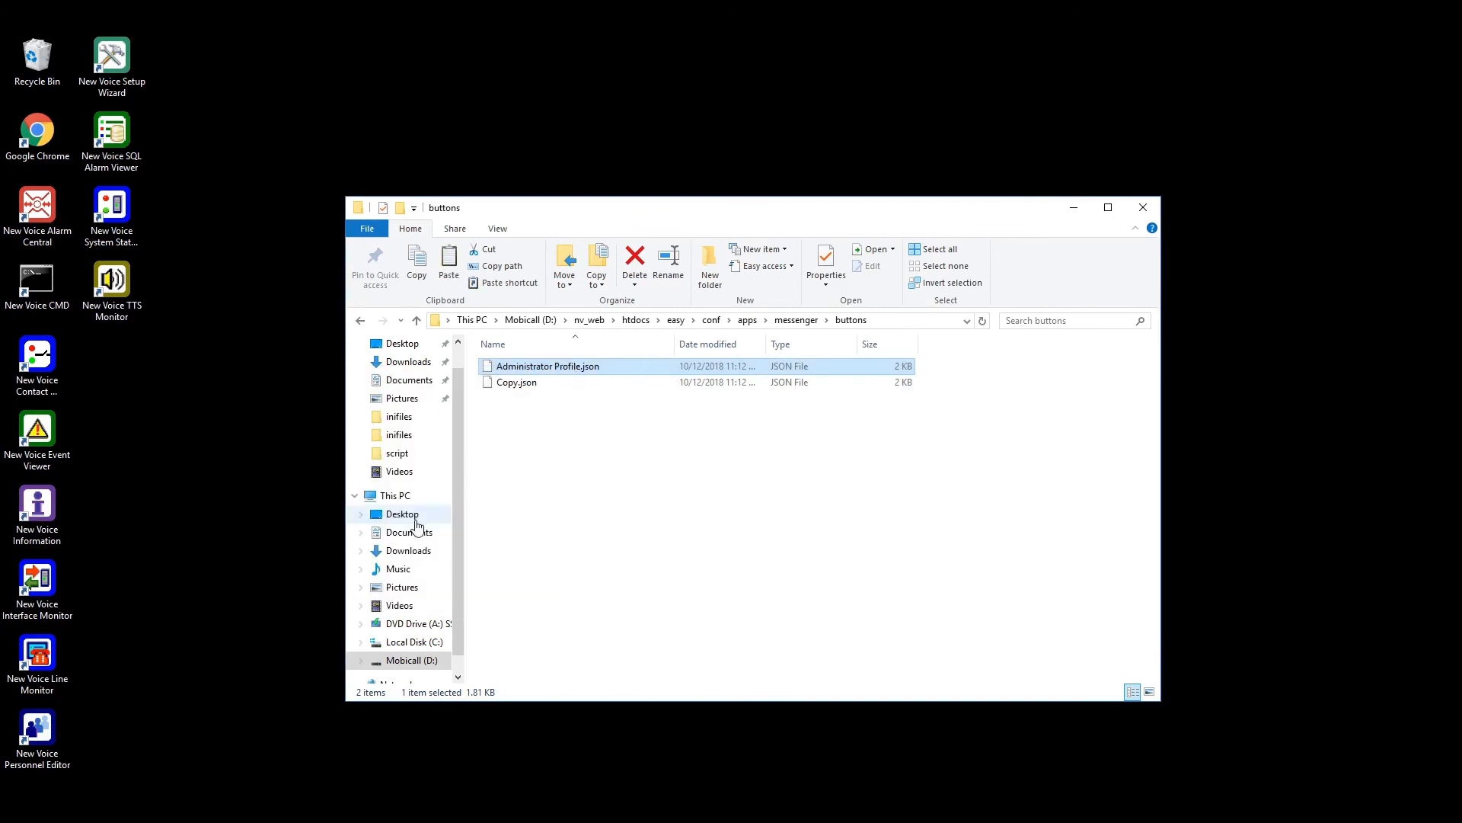
left_click(588, 442)
right_click(586, 441)
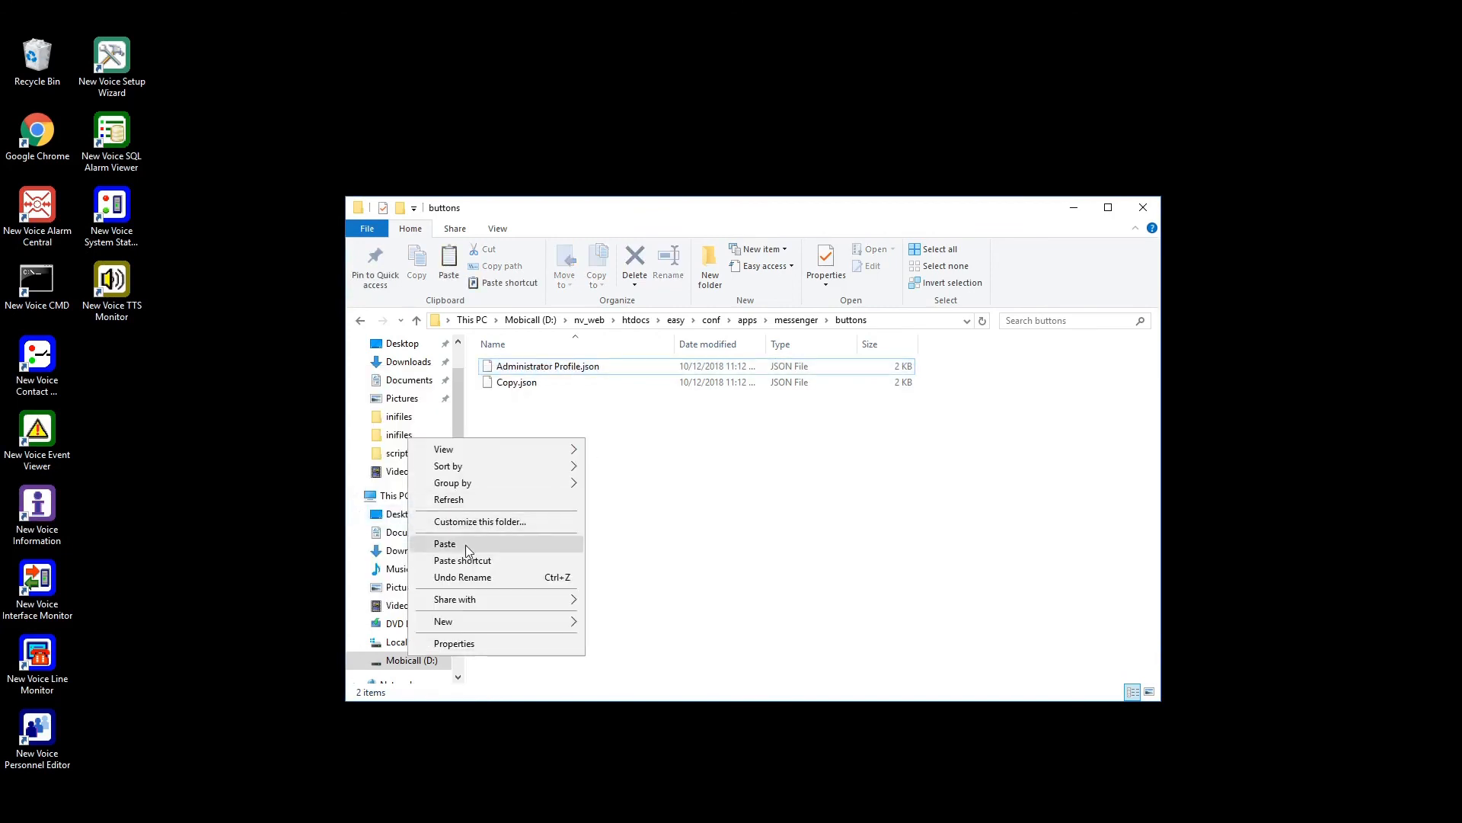
left_click(445, 544)
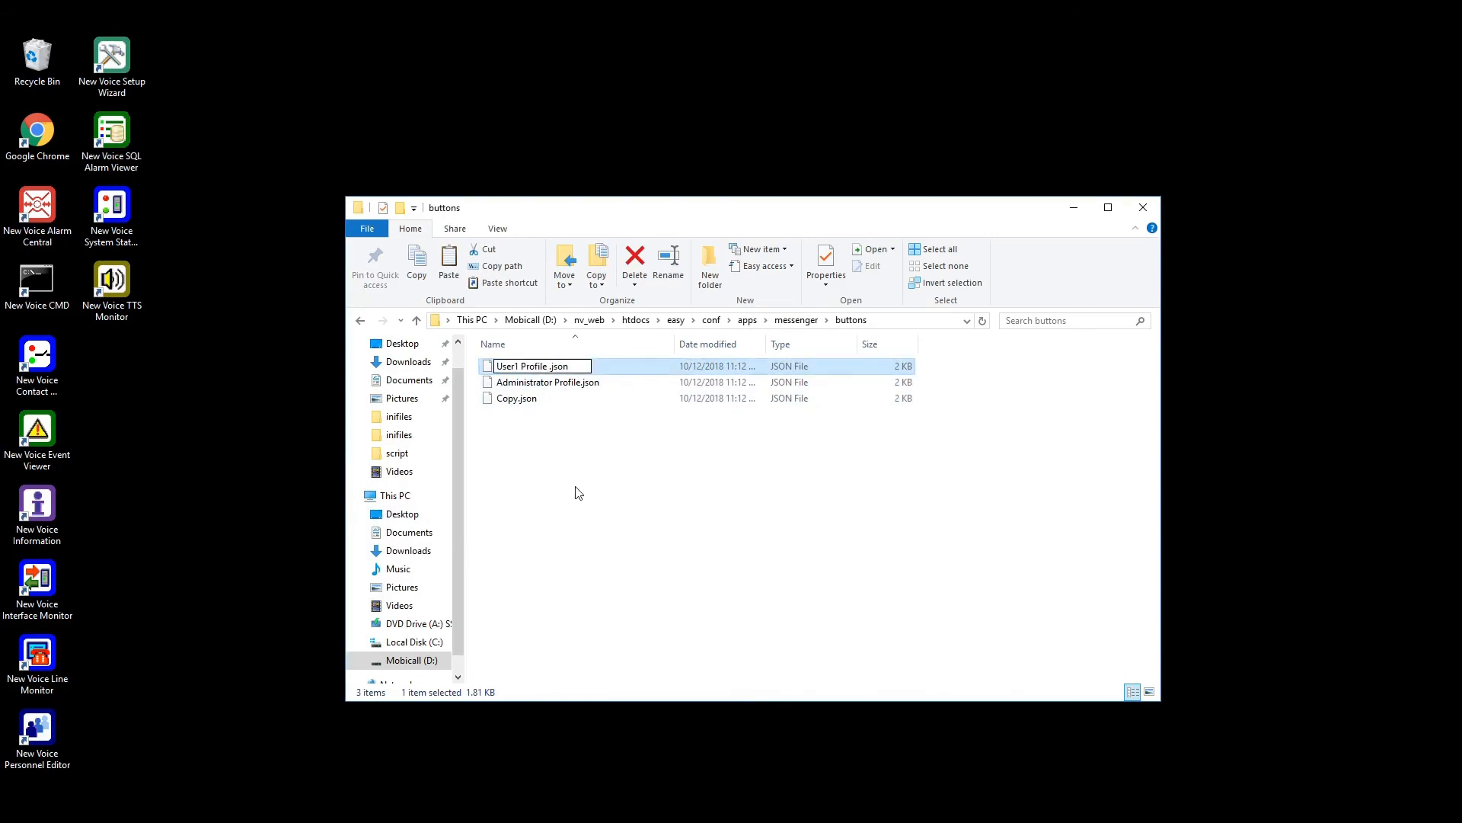
left_click(576, 492)
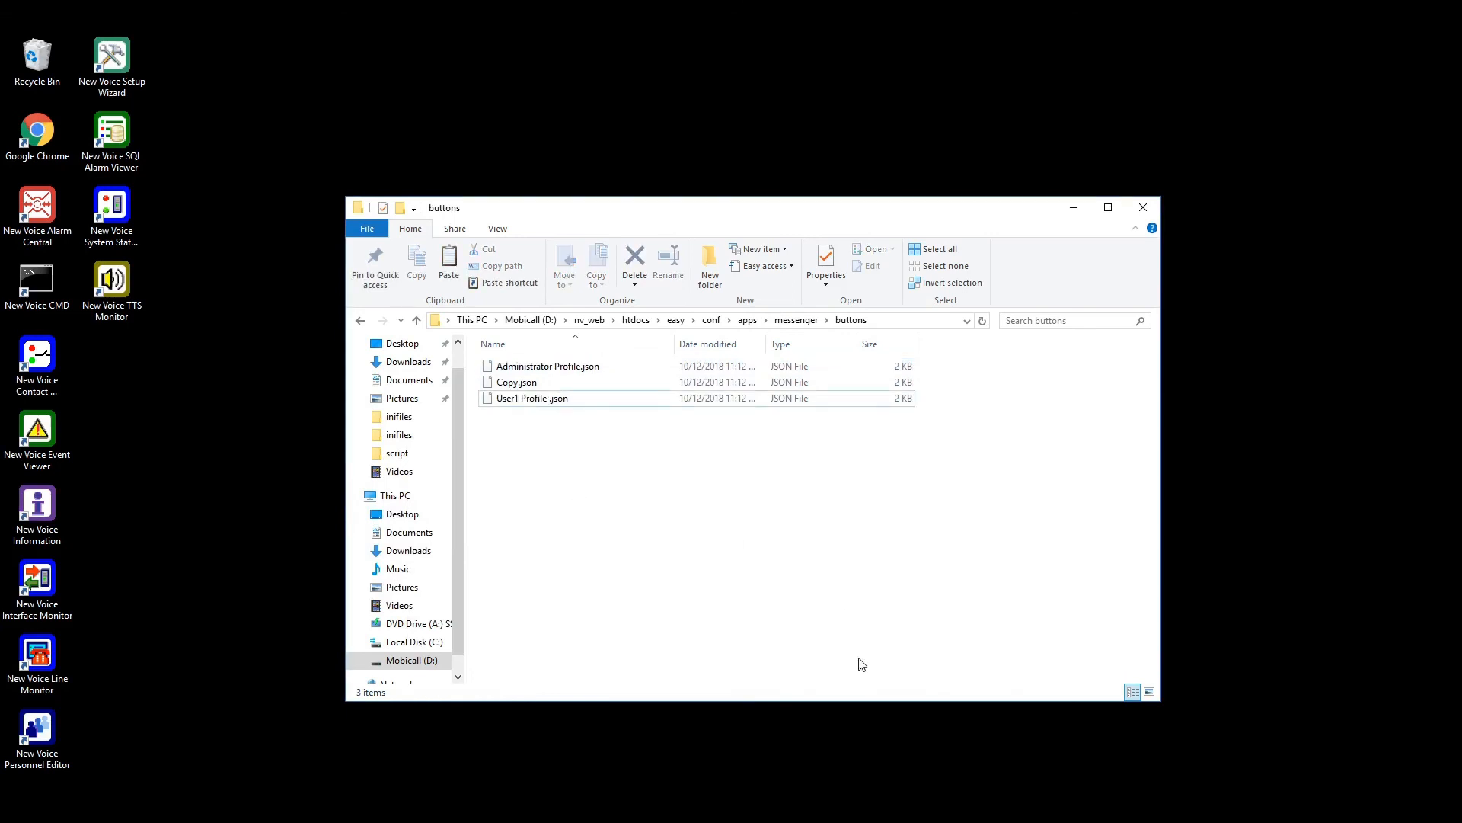
Step: Return to the MobiCall page in Chrome and open the signed-in account's options
mouse_move(78, 738)
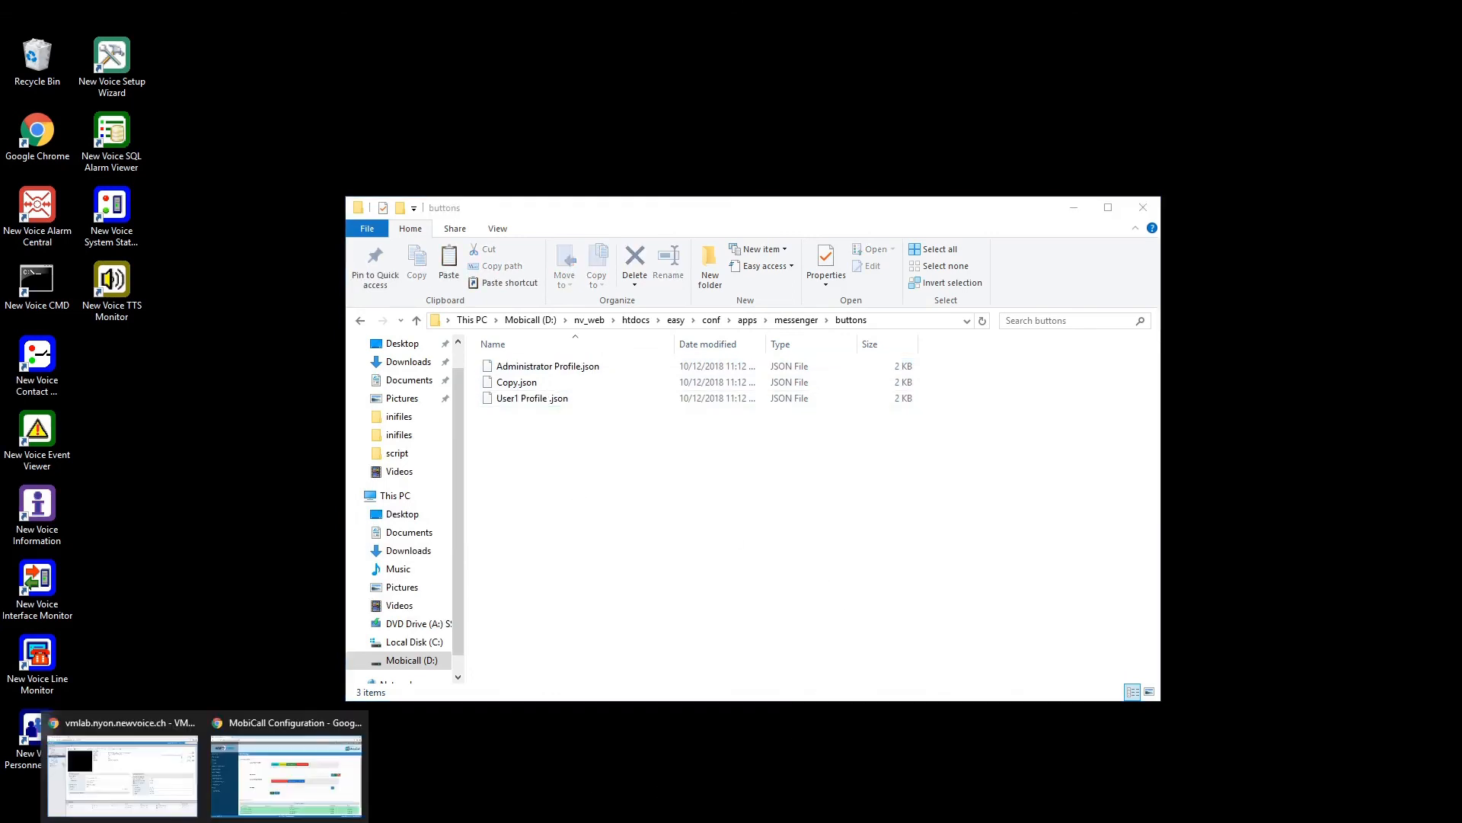
left_click(263, 765)
left_click(1417, 98)
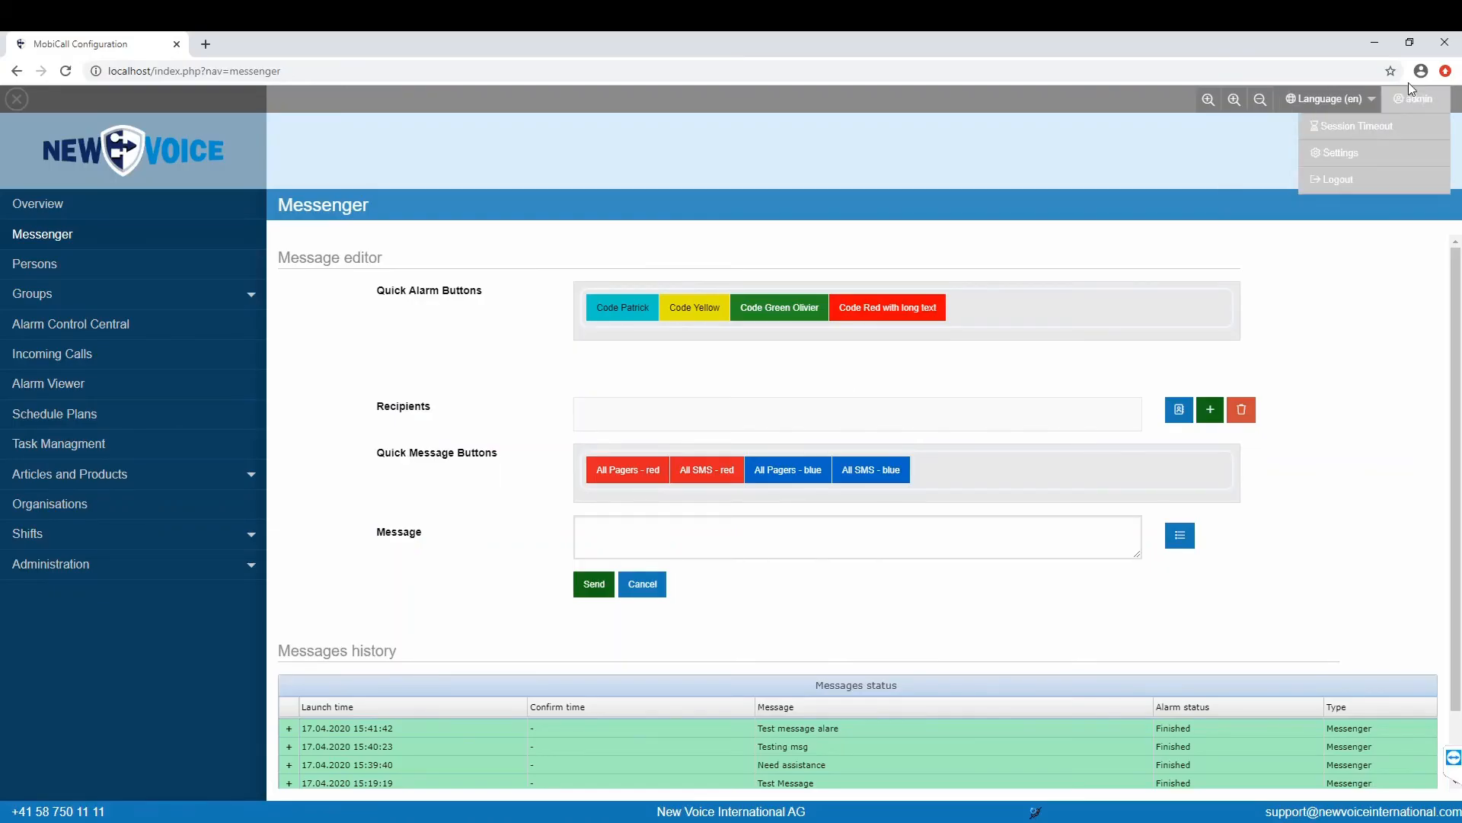
Step: Log out of the admin account, log in with the new user's username and password, and view Messenger
left_click(1344, 177)
left_click(738, 277)
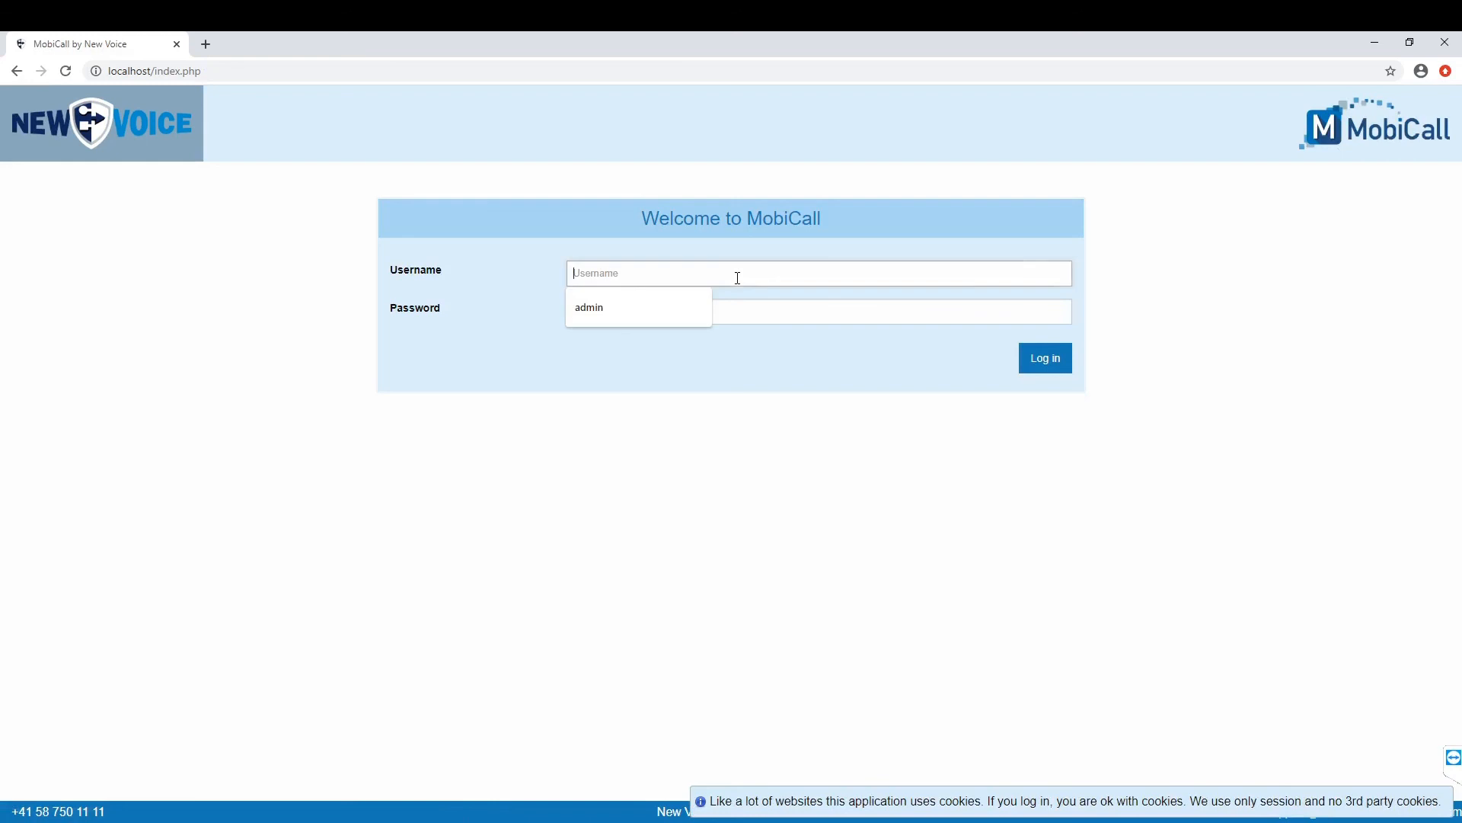
type("User1")
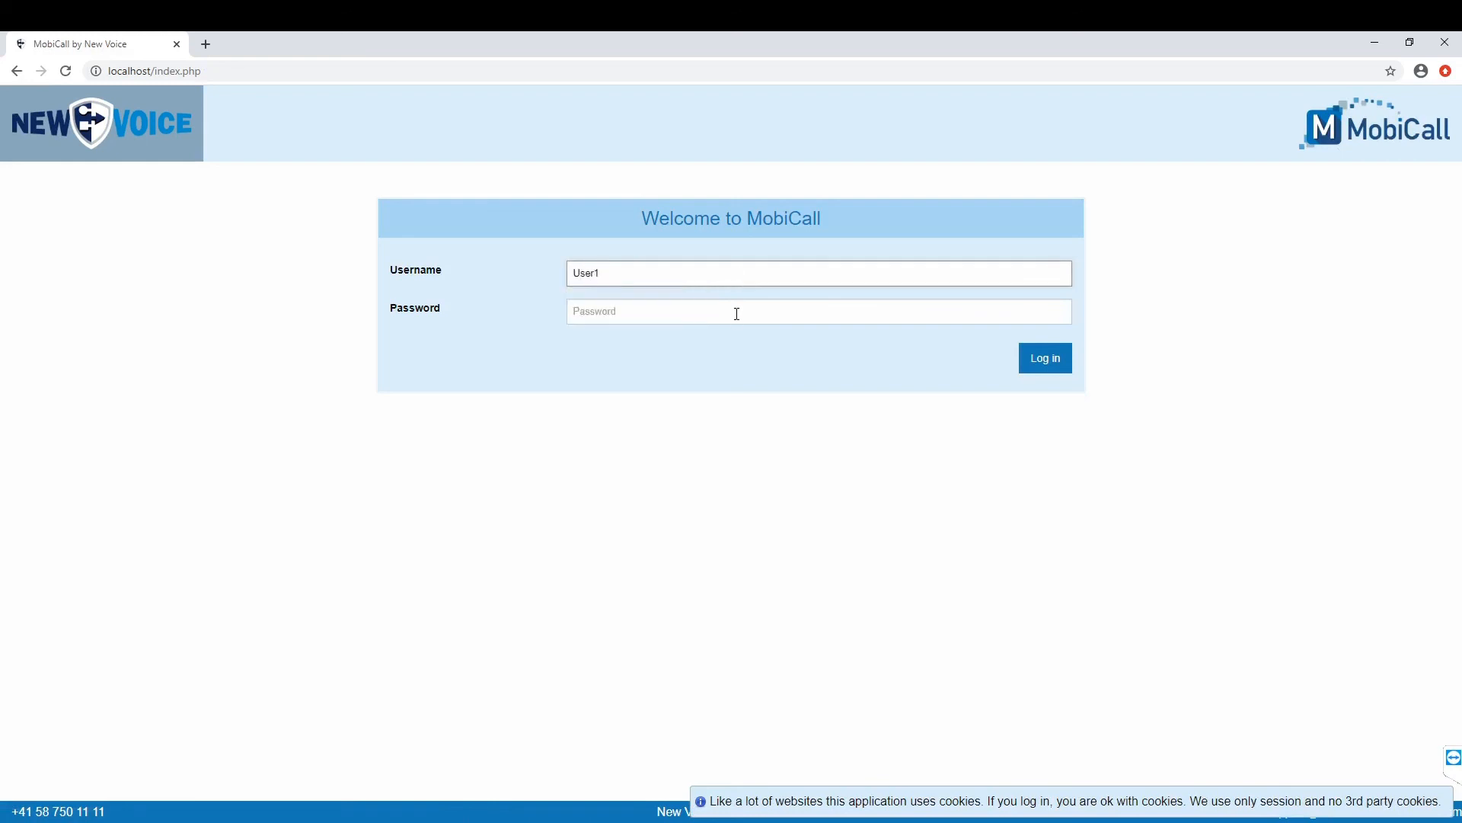
left_click(736, 318)
type("123456")
left_click(1037, 355)
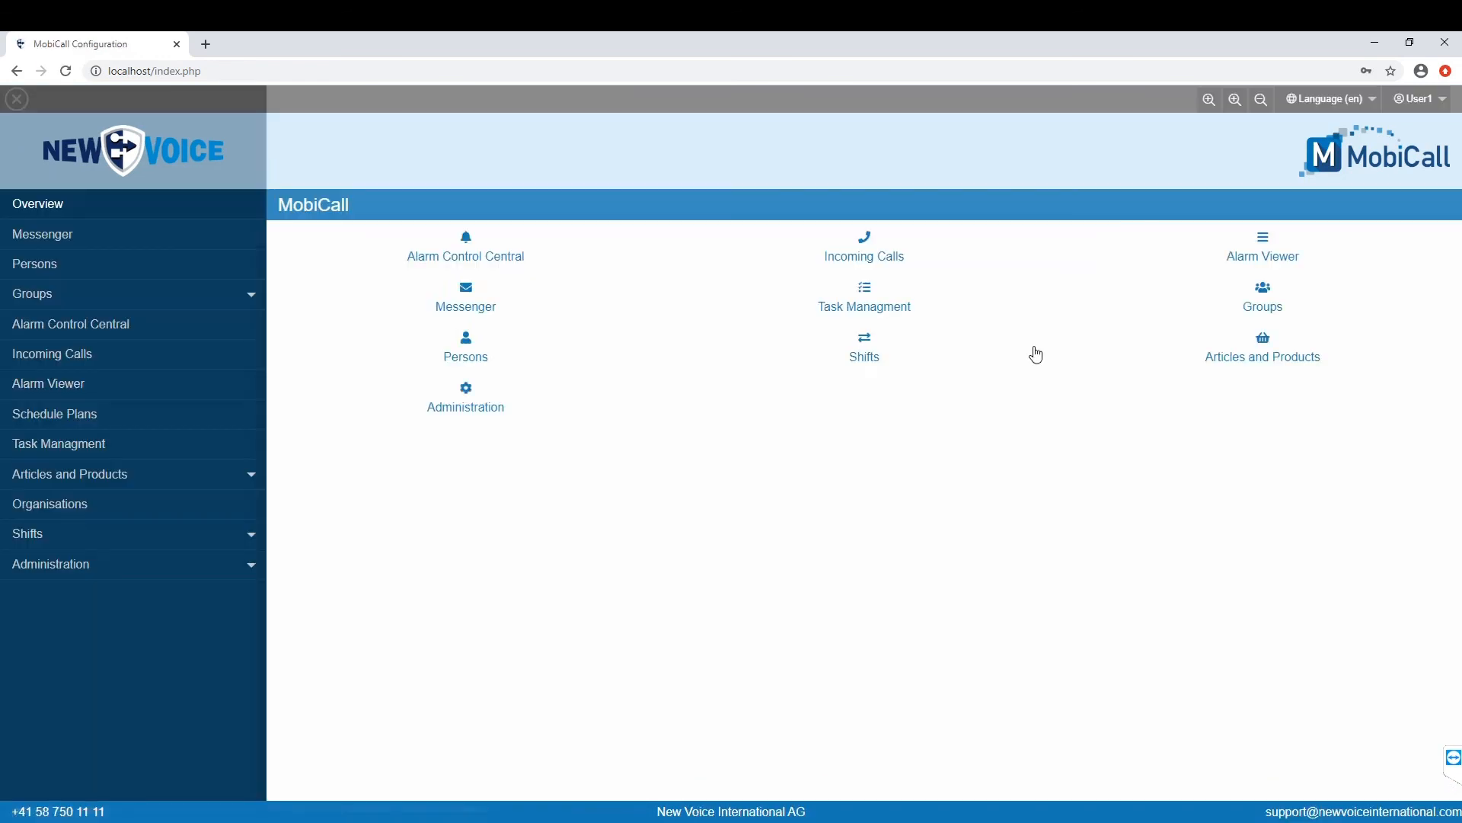
left_click(465, 307)
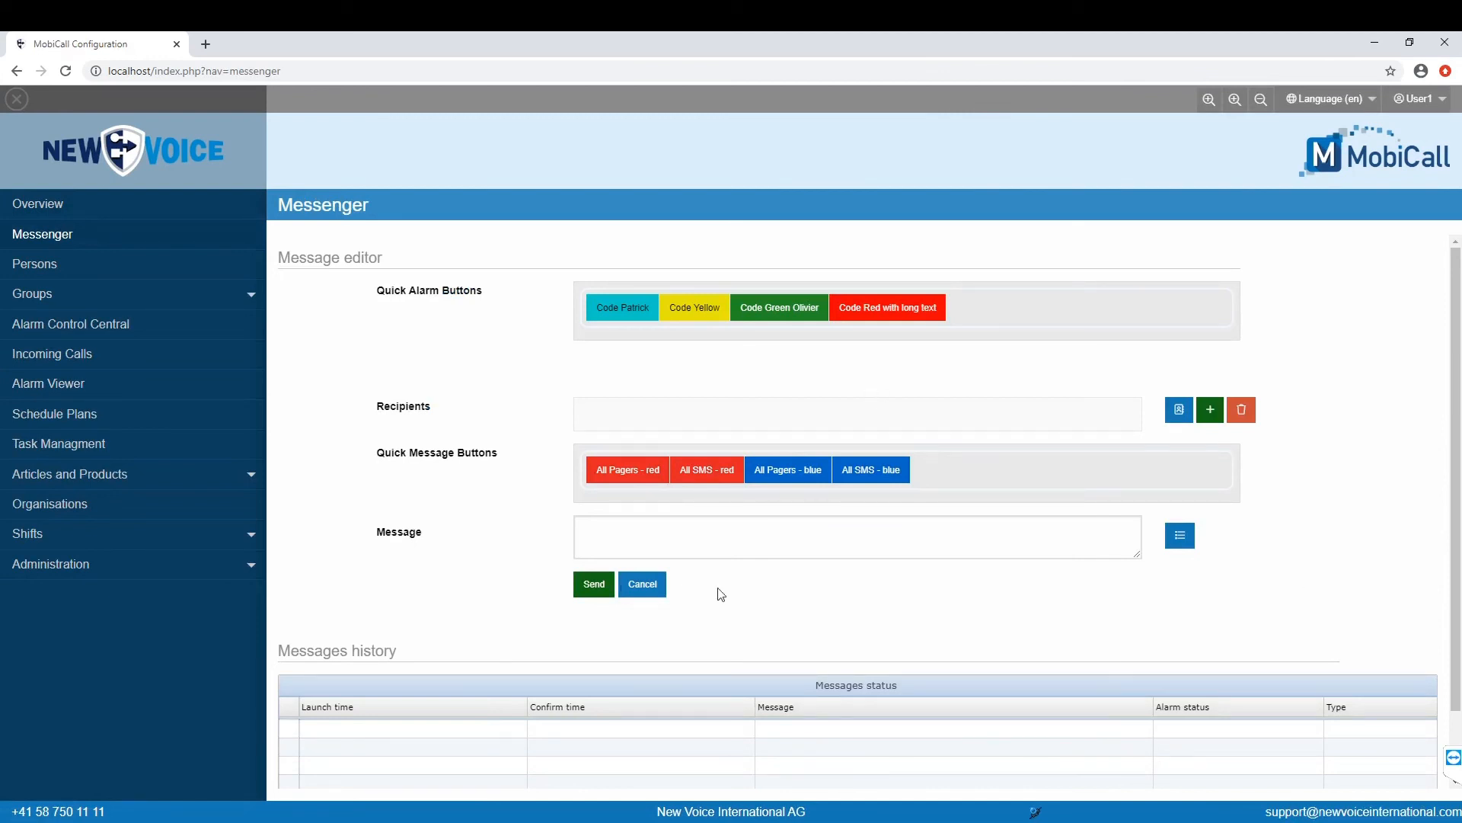
left_click(129, 561)
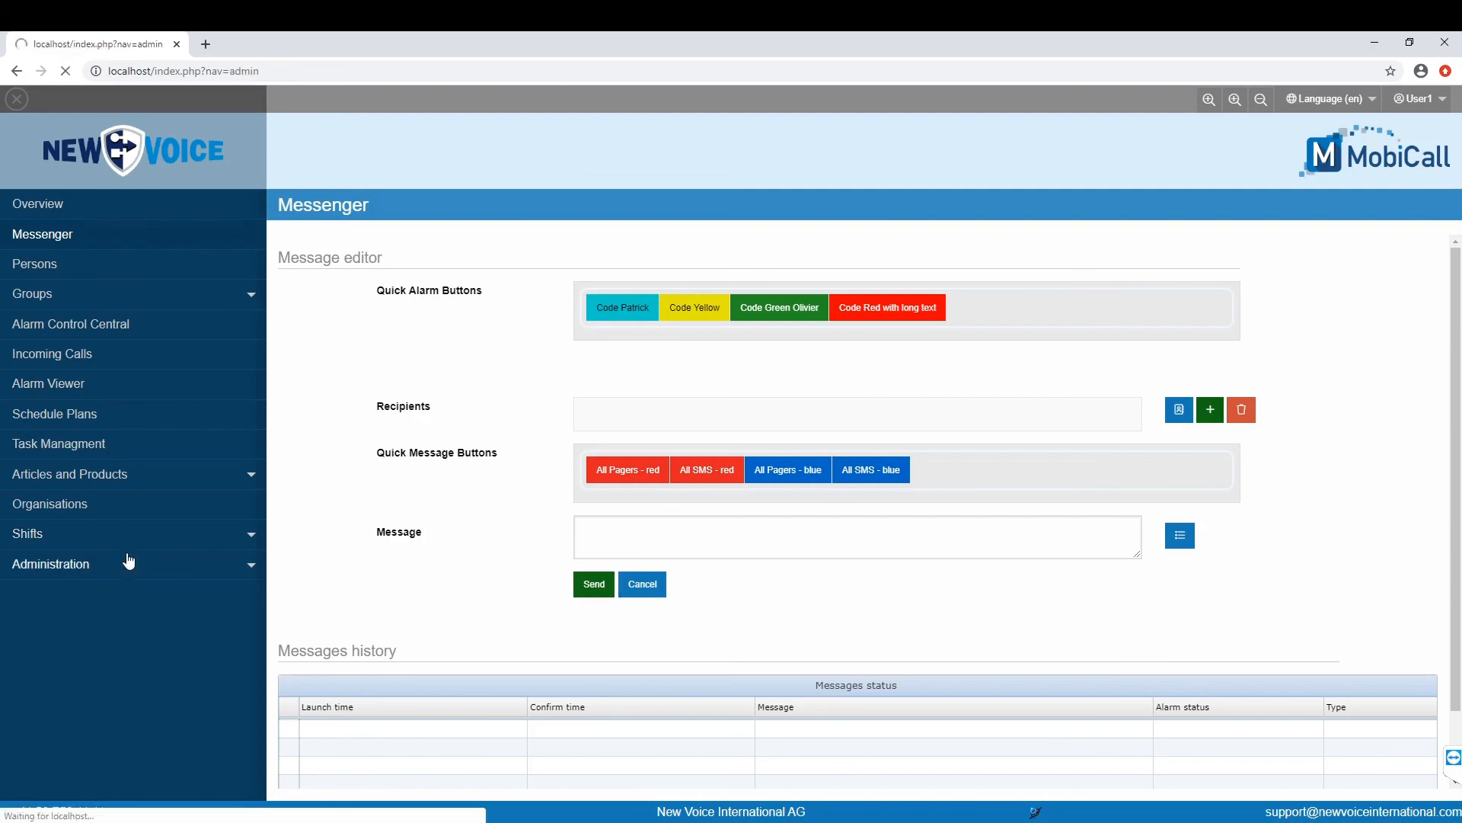
Step: Untick the DCT contact type in Messenger Settings and save
left_click(82, 685)
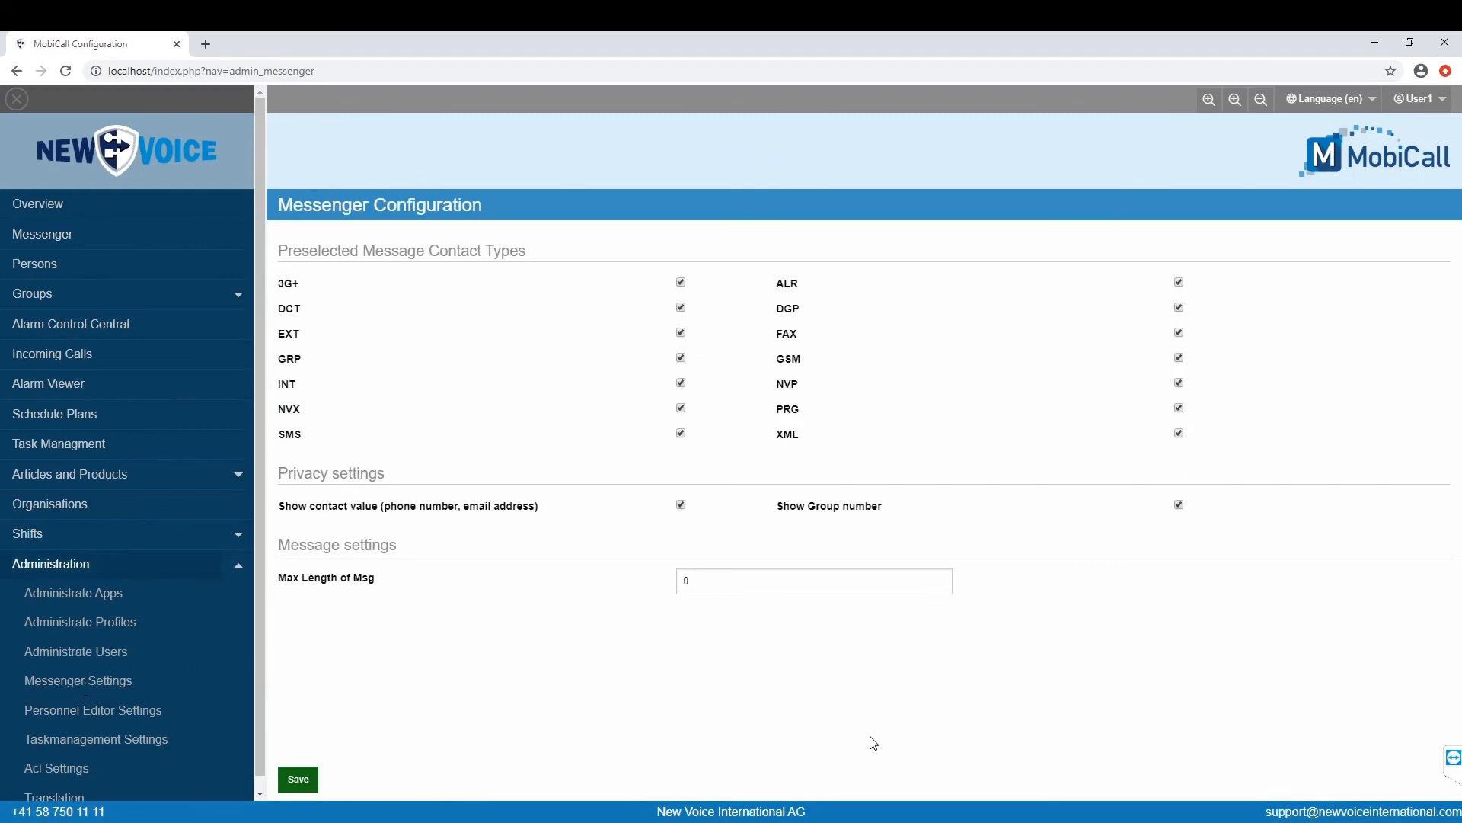
left_click(681, 309)
left_click(299, 779)
Step: Change Max Length of Msg from 0 to 140 and save the configuration
double_click(715, 586)
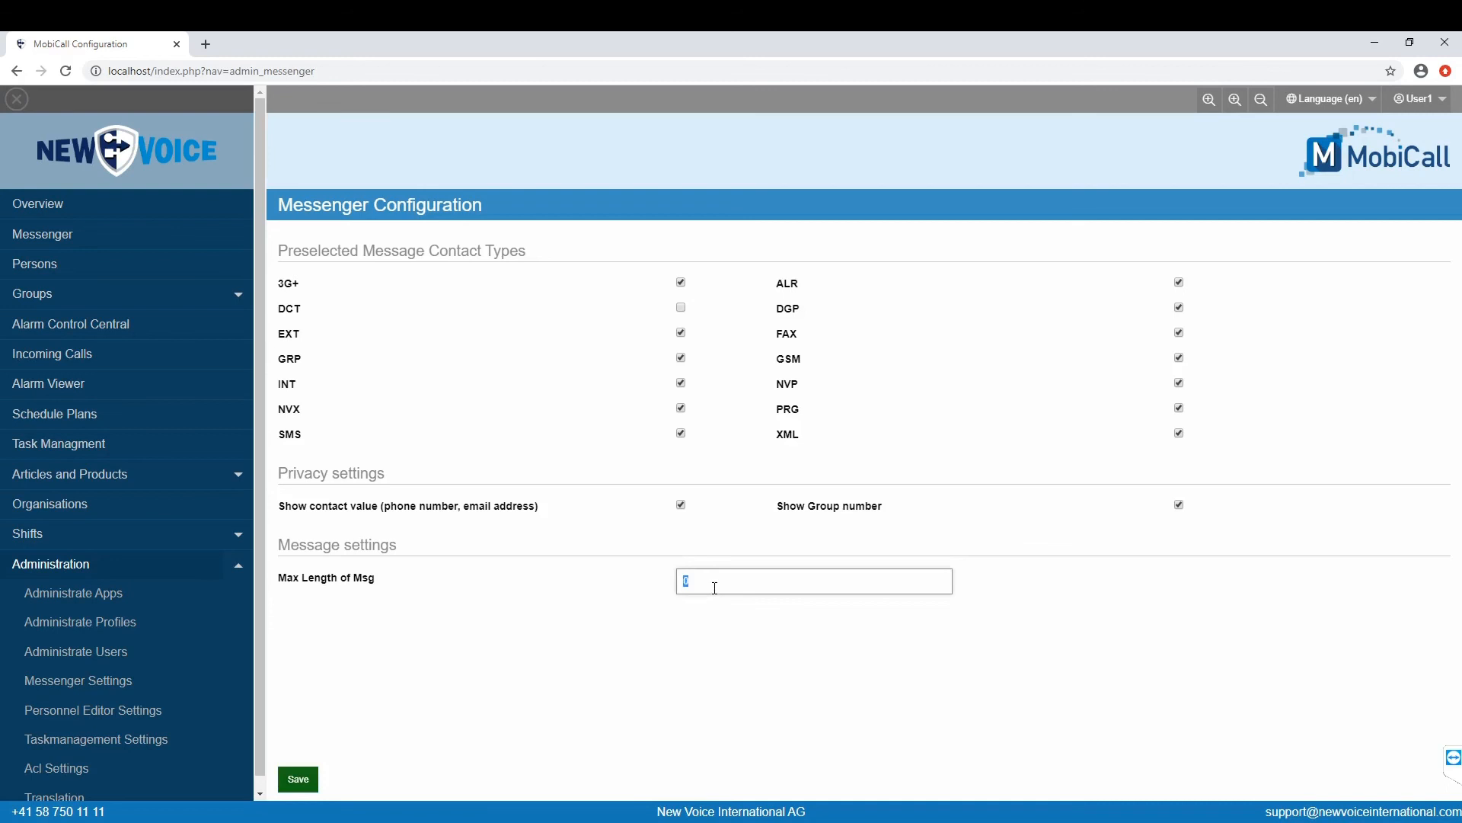
key("BackSpace")
type("140")
left_click(308, 782)
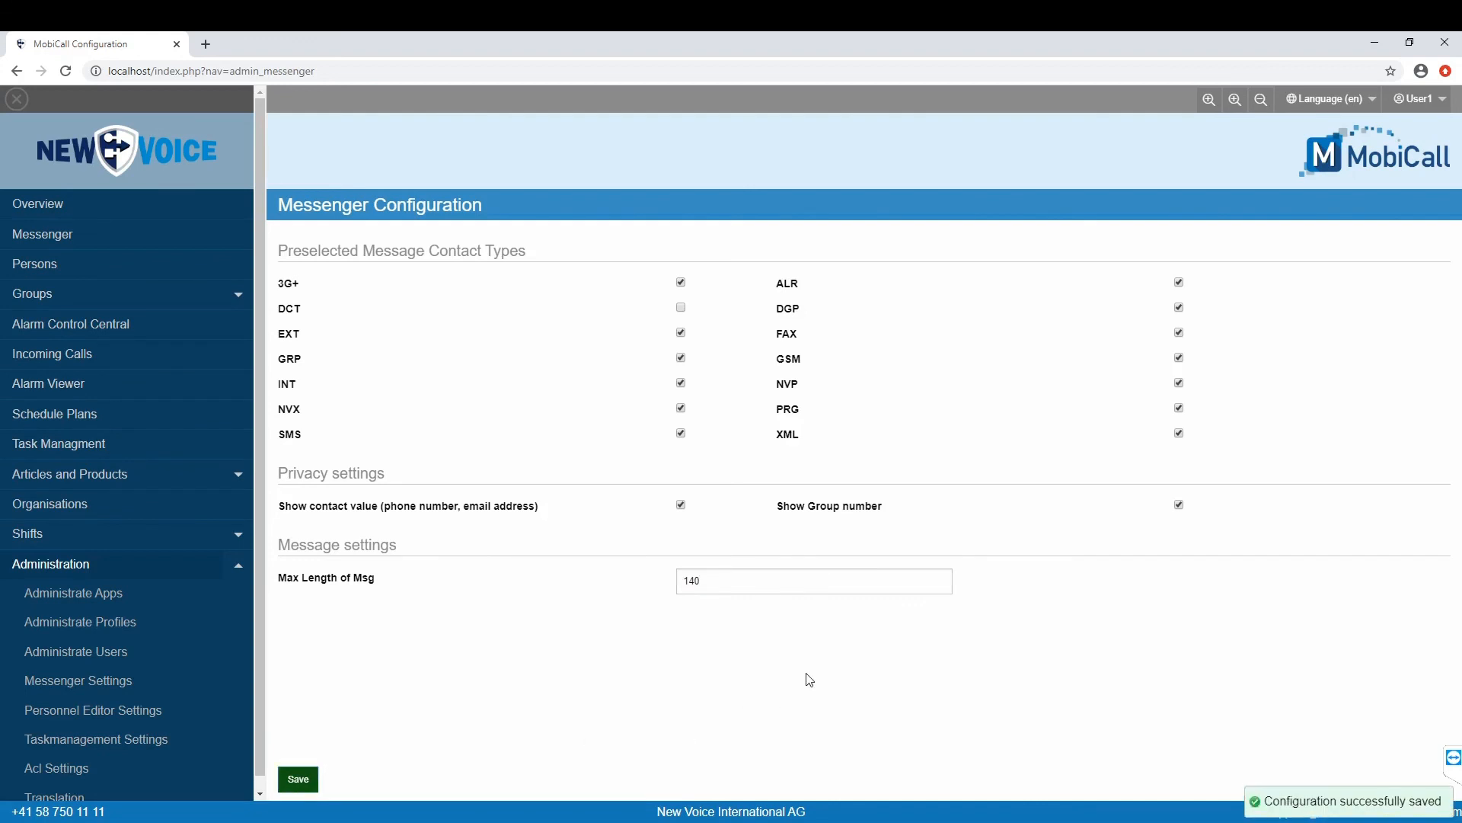